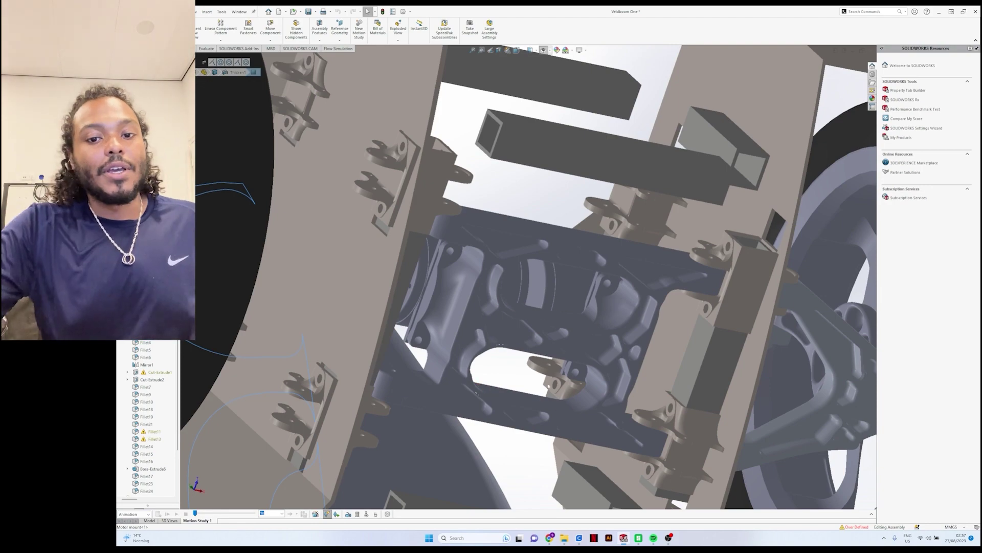
Step: Examine the motor mount and the suspension brackets around it between the chassis side plates
key("ctrl+8")
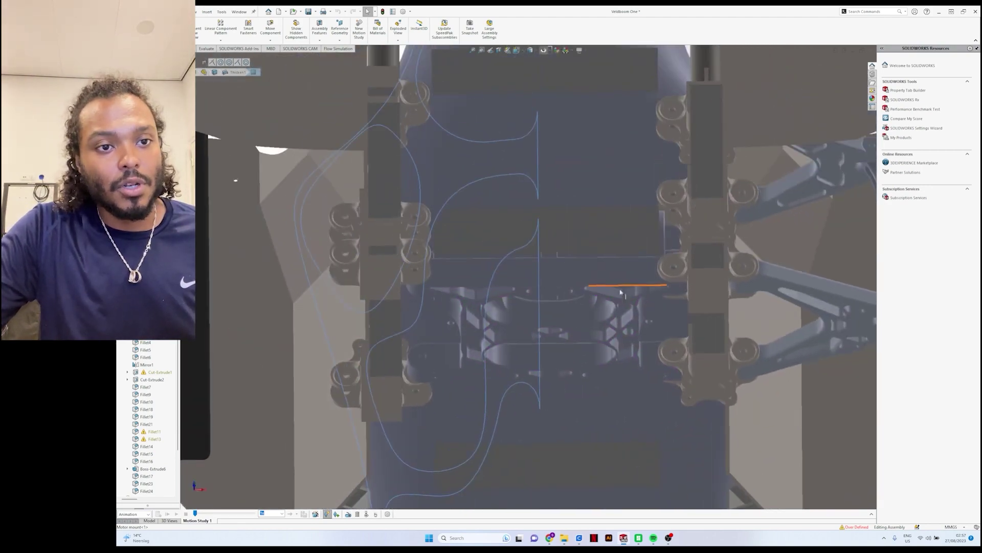
middle_click_drag(621, 292, 673, 296)
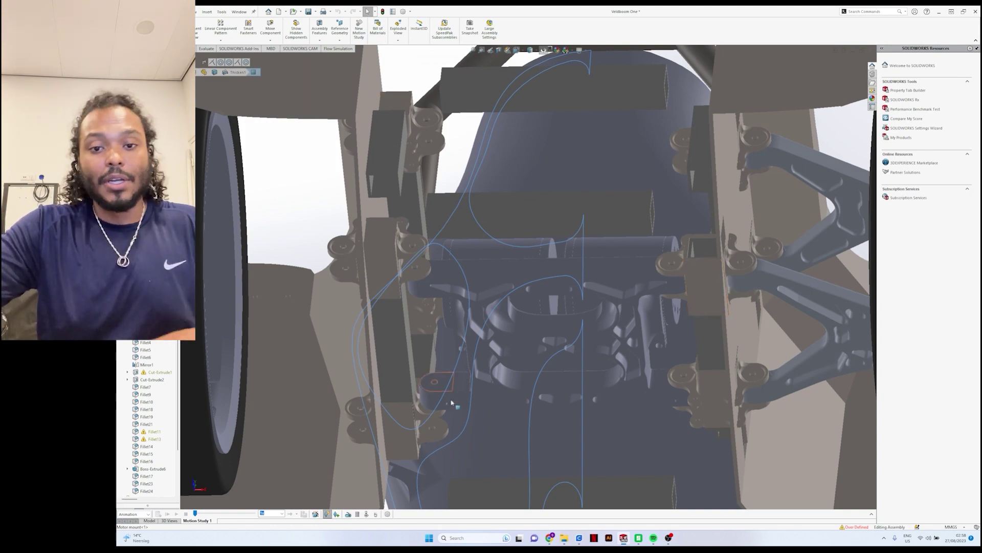
middle_click_drag(686, 274, 705, 384)
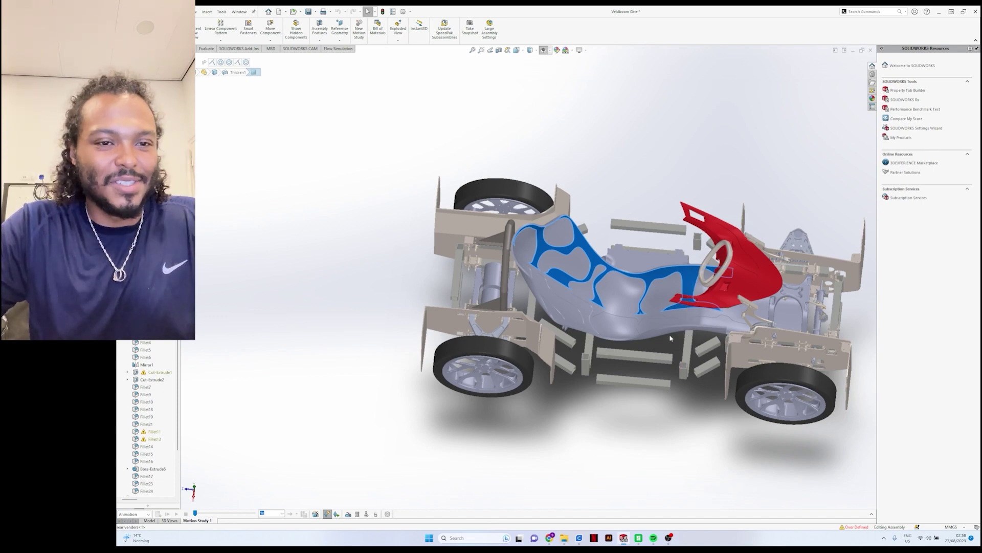
Step: Examine the foot pedal bracket at the front of the vehicle and the steering joints beneath it
middle_click_drag(652, 335, 627, 305)
scroll(627, 304, "up", 5)
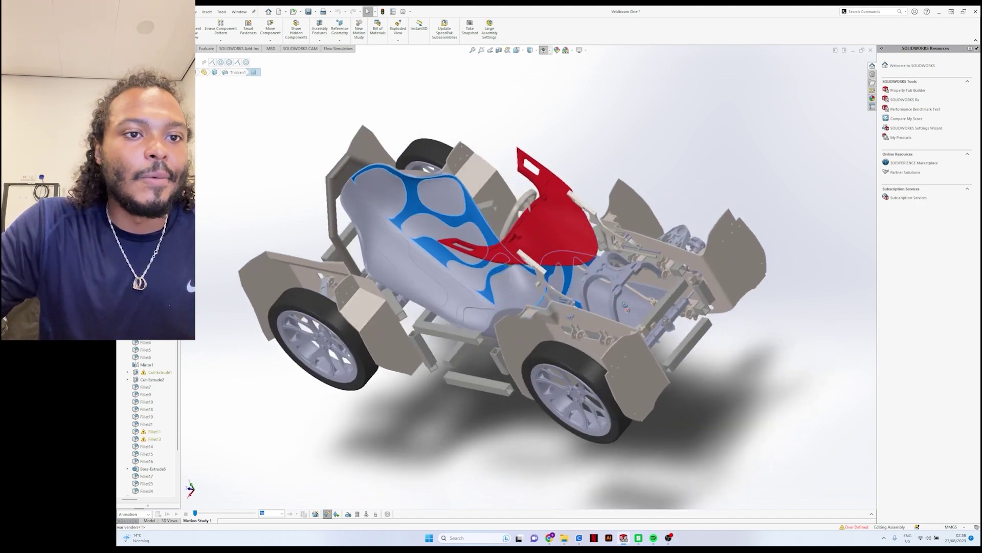
scroll(625, 306, "up", 8)
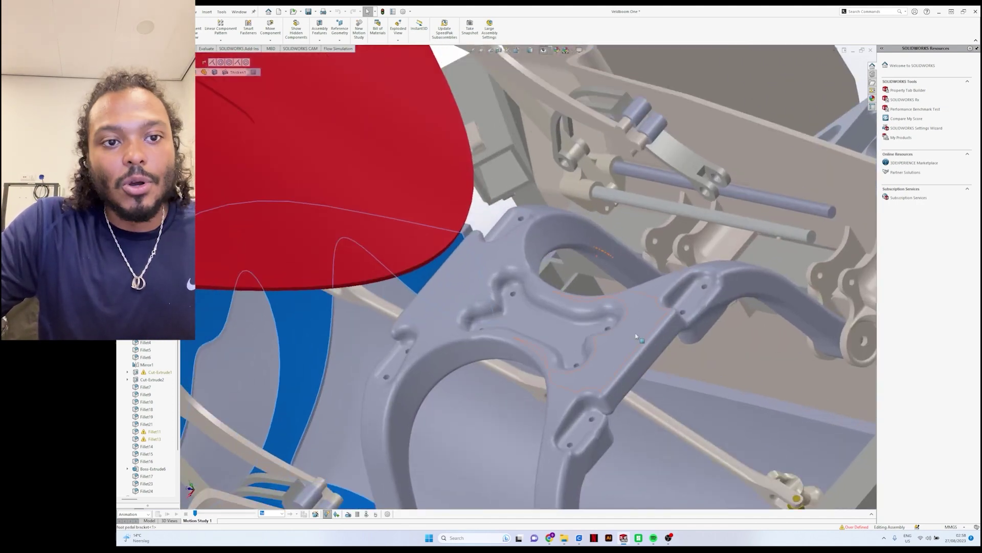
middle_click_drag(637, 338, 602, 361)
middle_click_drag(420, 253, 450, 313)
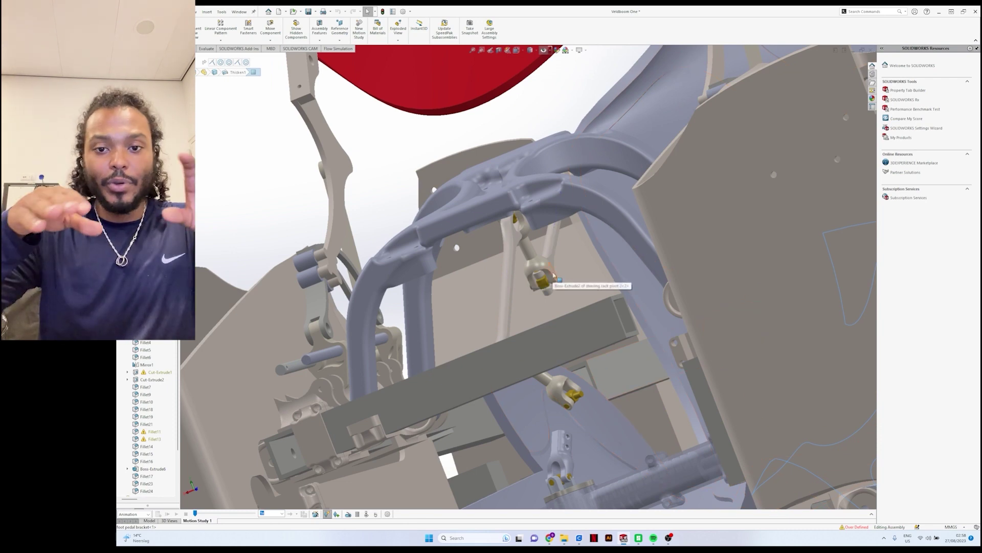
middle_click_drag(553, 276, 652, 343)
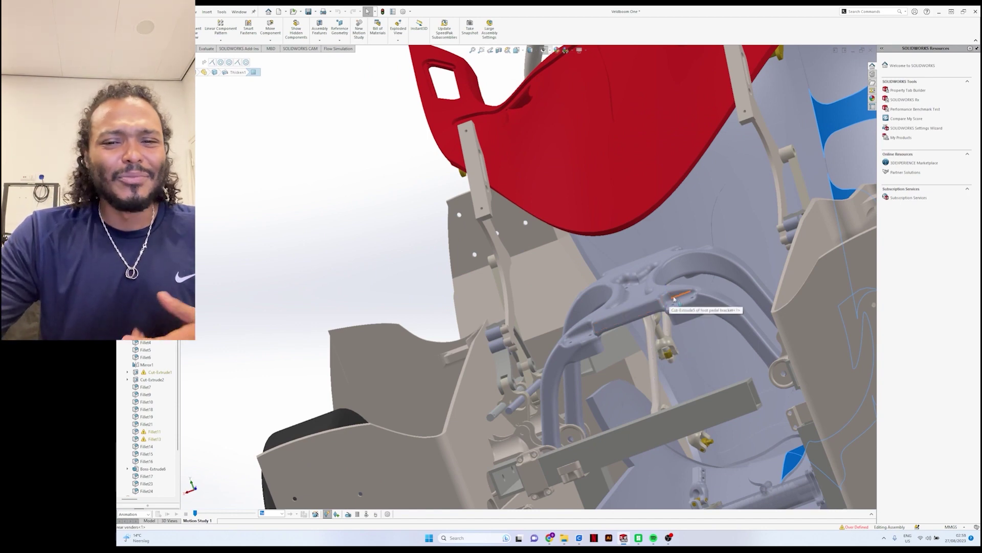
middle_click_drag(674, 298, 647, 305)
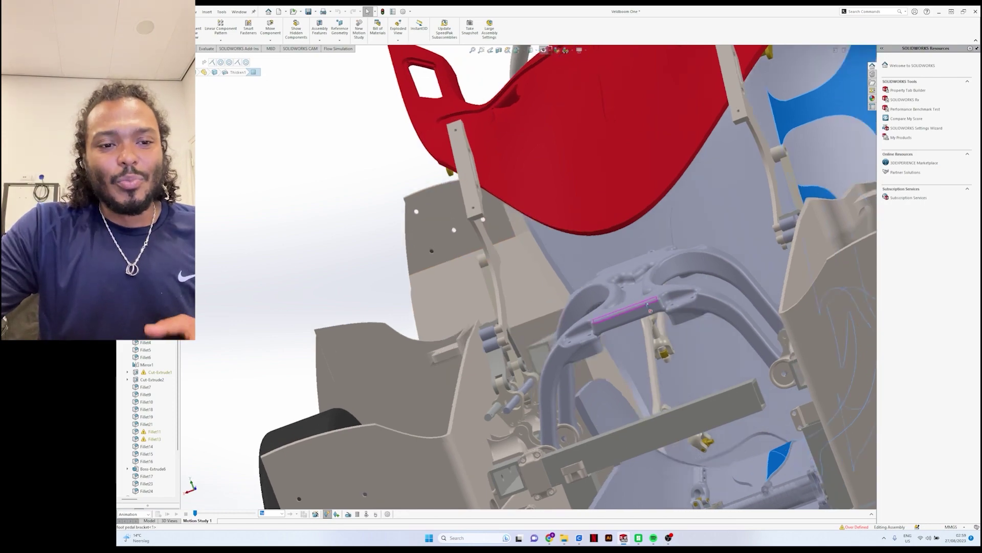
Step: Inspect the steering rack and the square frame tubes between the front side plates
scroll(647, 304, "up", 2)
scroll(636, 408, "up", 5)
scroll(613, 408, "down", 2)
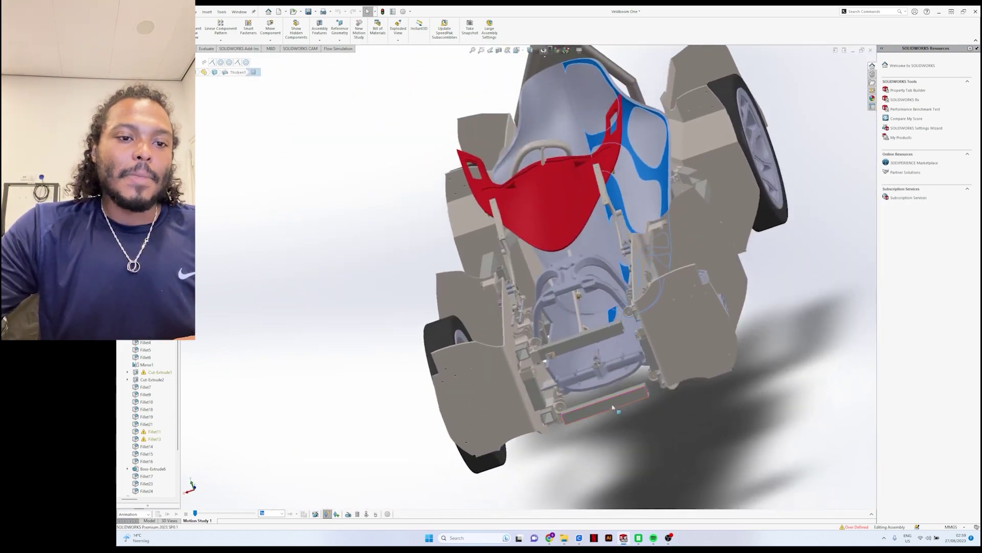
scroll(613, 407, "up", 5)
scroll(461, 364, "down", 2)
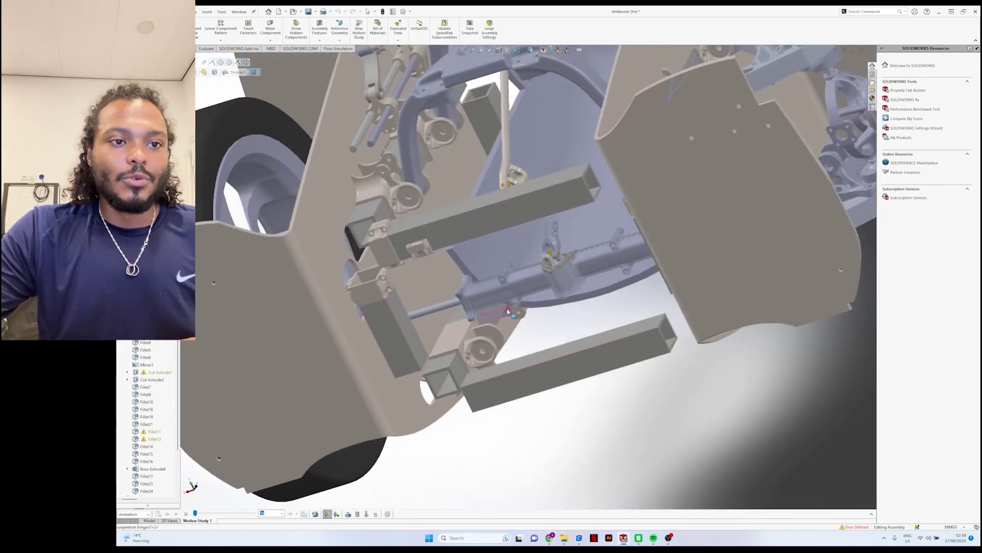
middle_click_drag(508, 310, 475, 339)
middle_click_drag(550, 295, 554, 297)
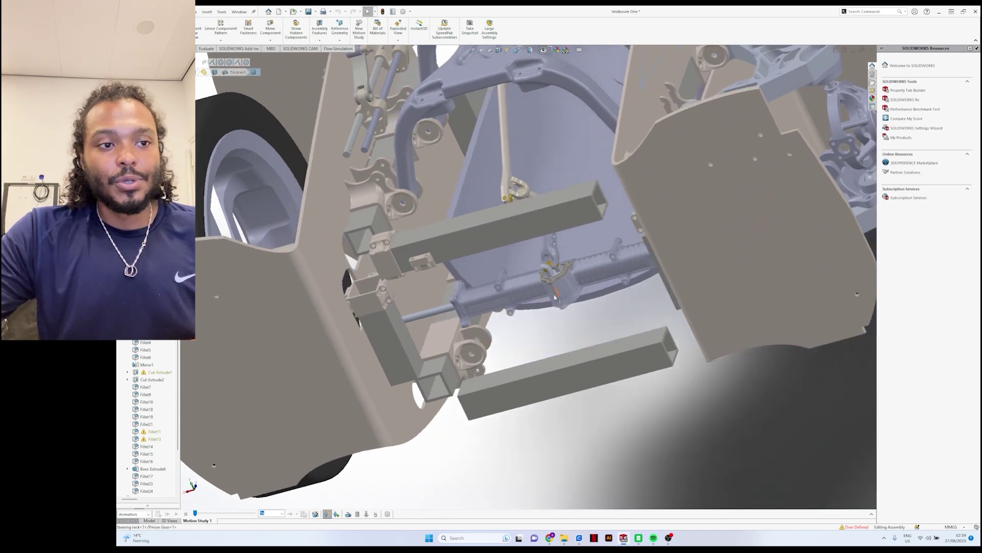
middle_click_drag(482, 339, 511, 344)
scroll(517, 332, "down", 3)
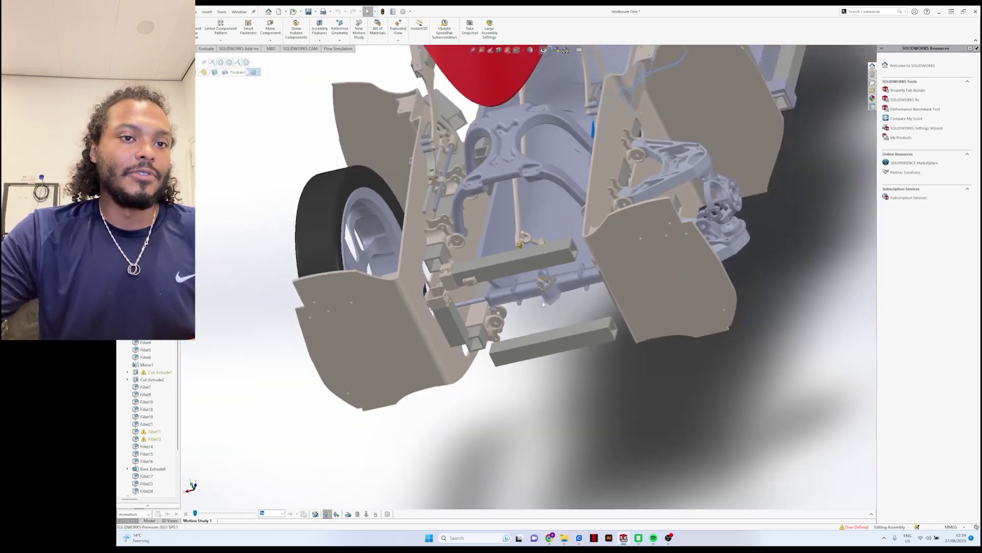
Step: Inspect the front wheel carrier up close, including its brake mounting flange, hub disc and spokes
middle_click_drag(596, 299, 571, 281)
scroll(617, 234, "up", 8)
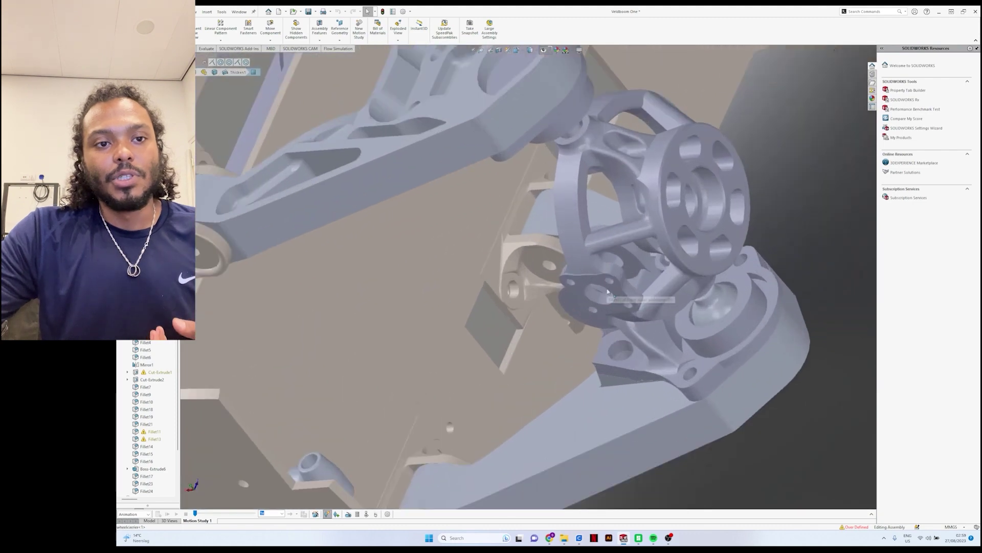
middle_click_drag(617, 241, 602, 311)
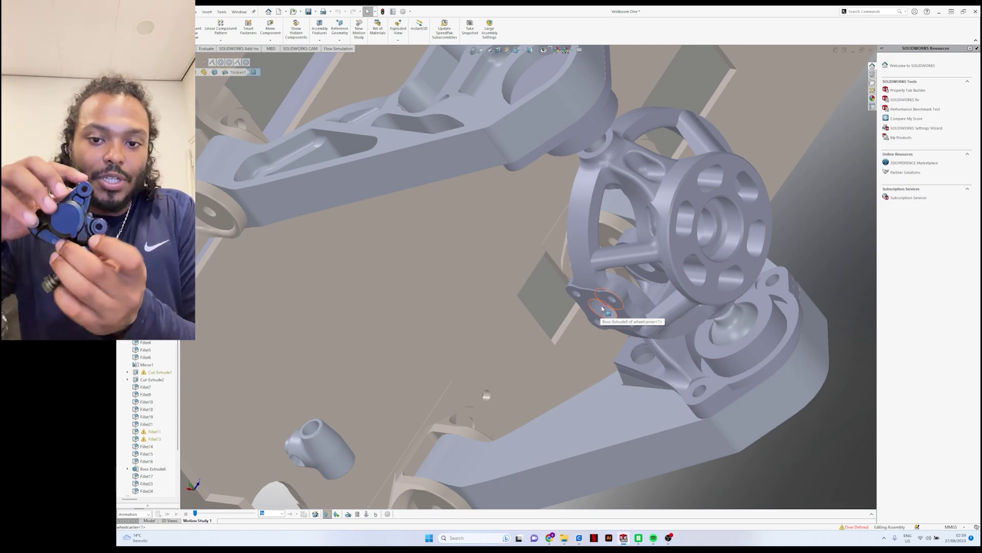
middle_click_drag(603, 308, 438, 260)
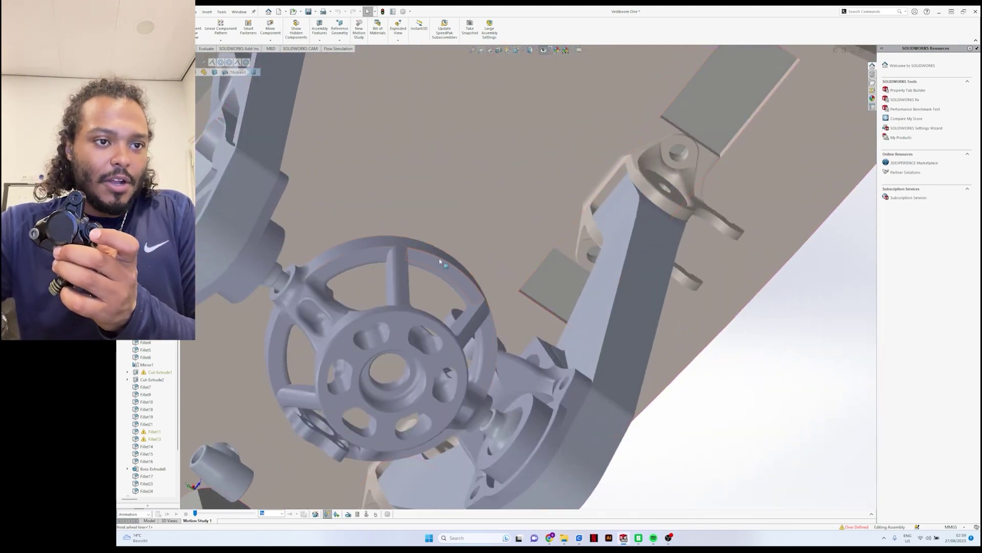
mouse_move(440, 261)
middle_mouse_down()
mouse_move(522, 373)
mouse_move(451, 256)
middle_mouse_up()
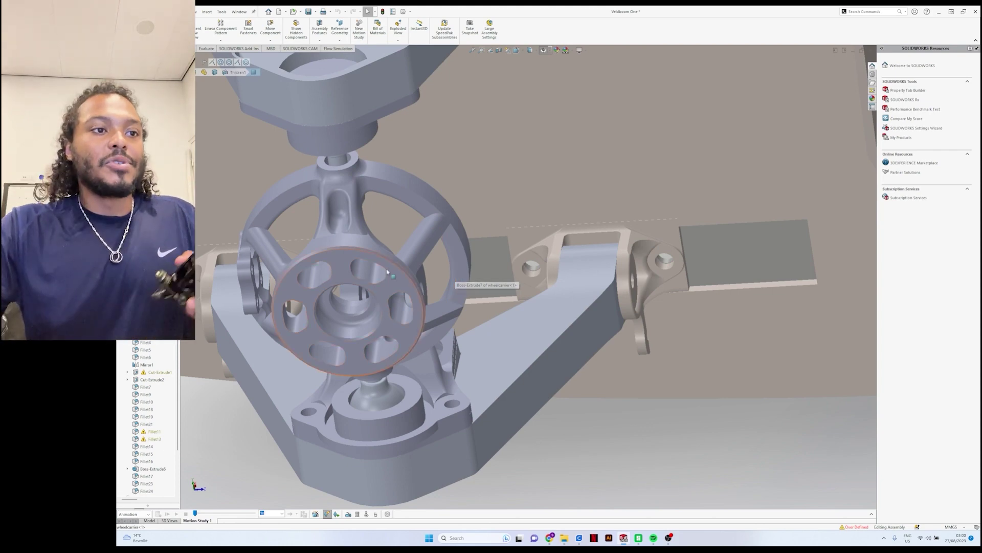
middle_click_drag(456, 274, 439, 219)
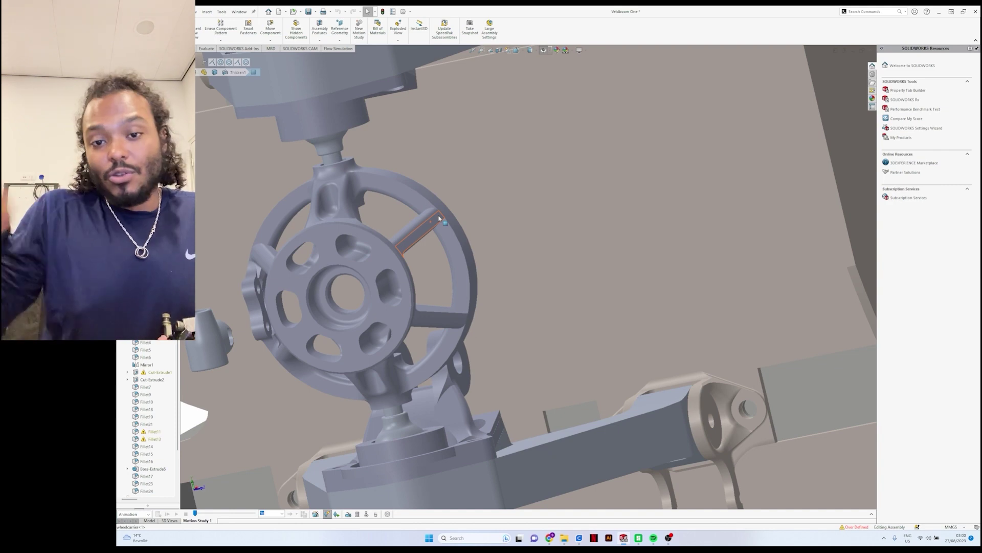
left_click(466, 276)
scroll(466, 280, "up", 4)
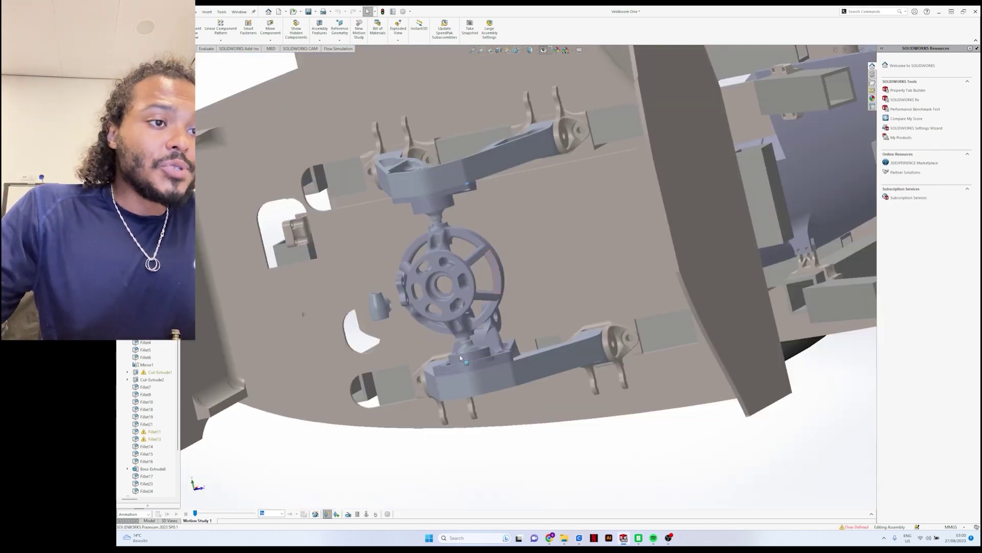
Step: Examine how the front wishbones and wheel carrier attach to the side plate
middle_click_drag(460, 358, 476, 260)
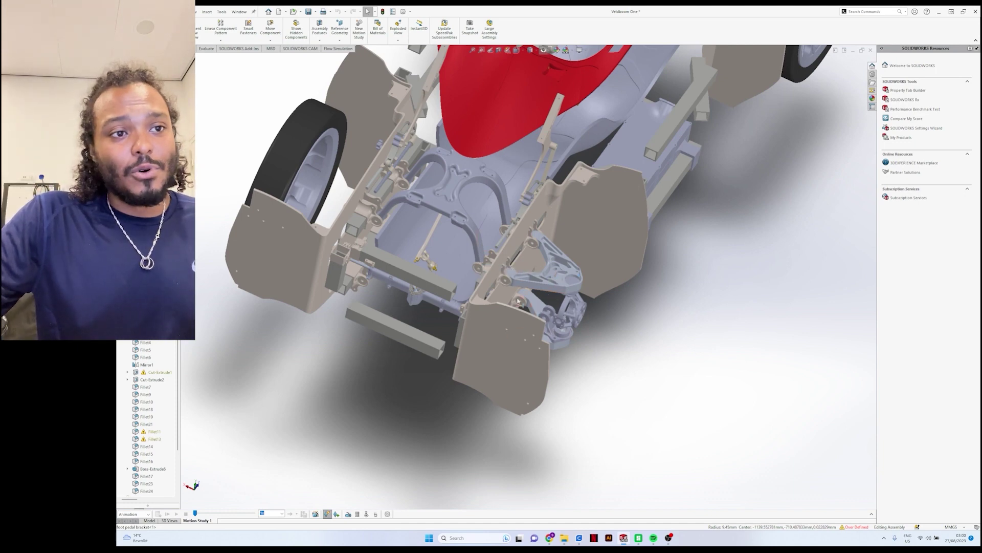
scroll(518, 301, "down", 4)
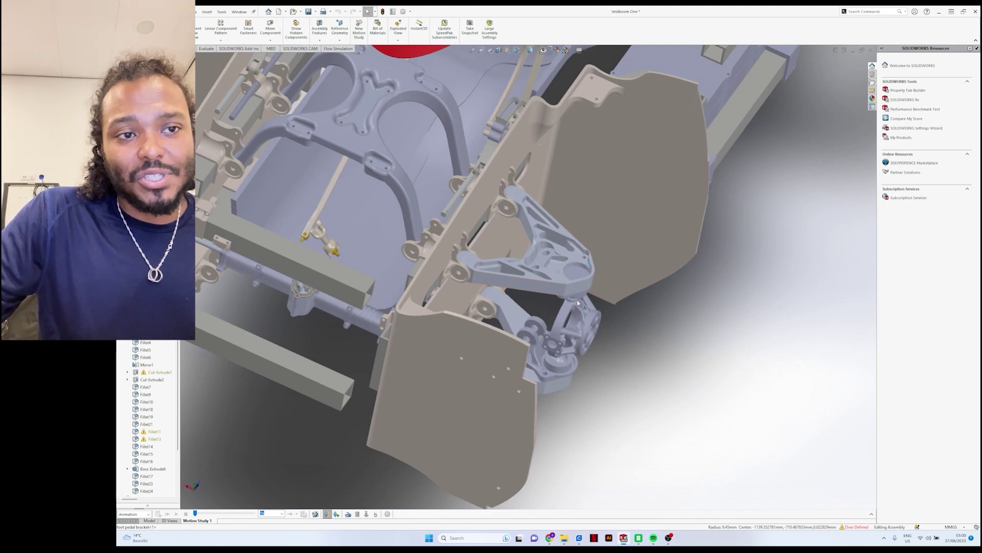
middle_click_drag(561, 312, 582, 282)
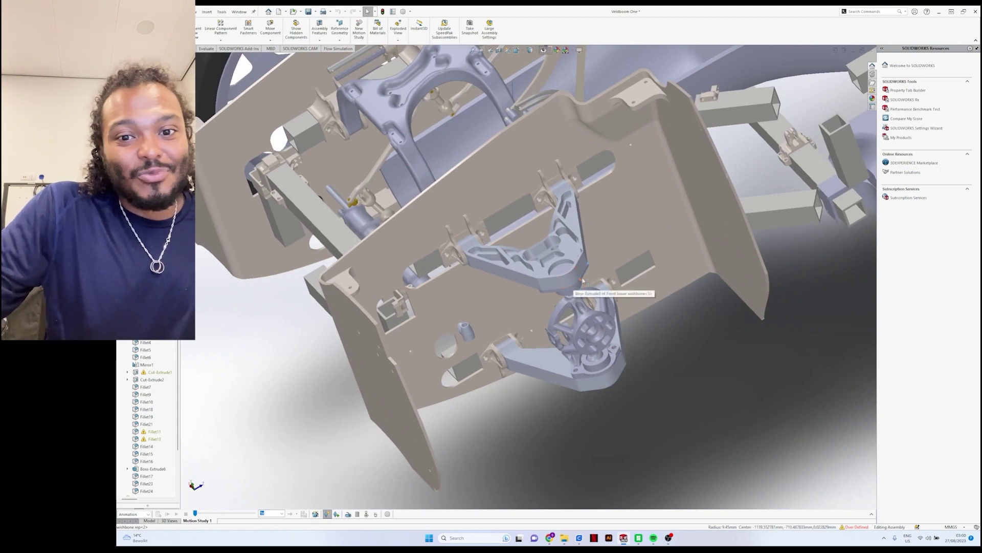
scroll(584, 280, "up", 6)
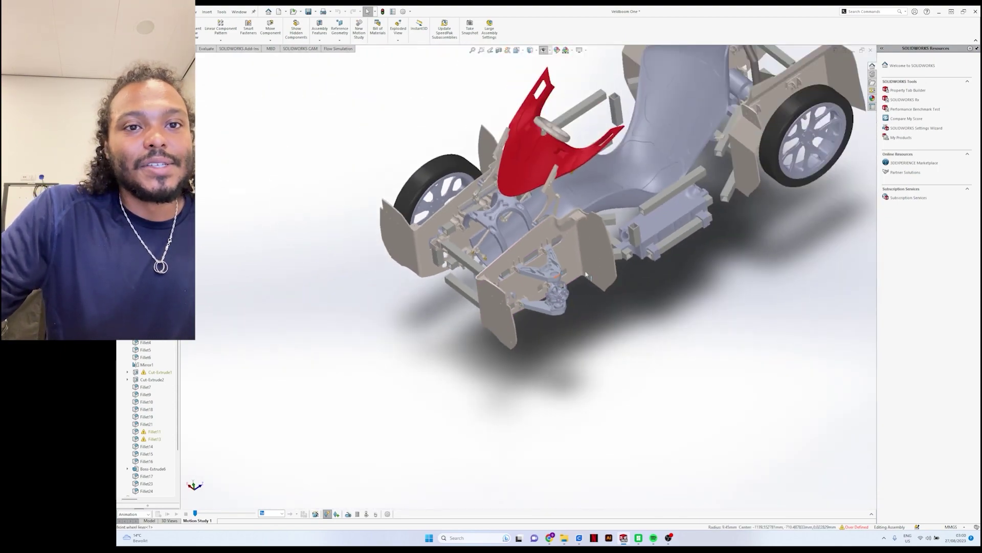
Step: Select the top face of the battery housing beside the seat
middle_click_drag(586, 275, 604, 192)
scroll(666, 243, "down", 6)
left_click(624, 182)
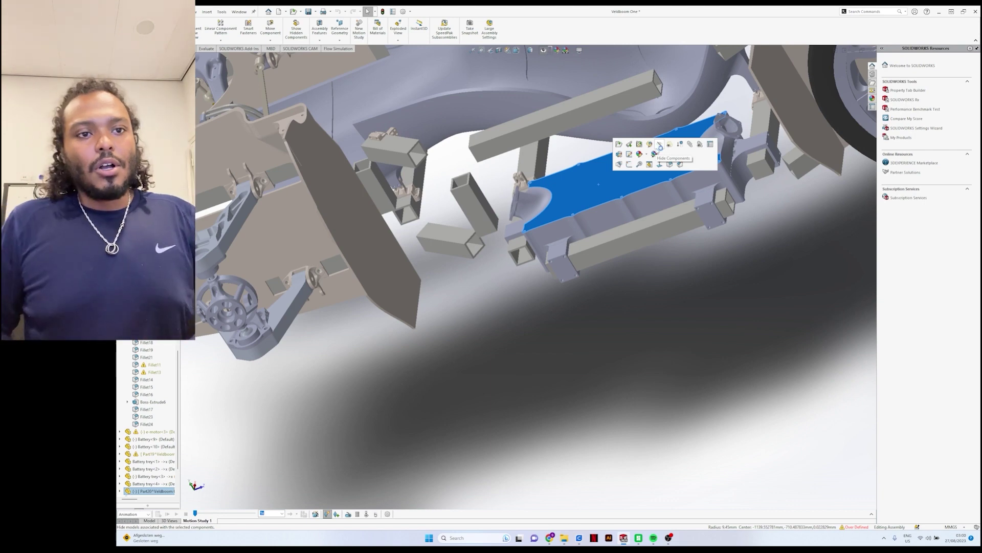
Step: Select the circular hole in the brake mounting flange of the front wheel carrier
middle_click_drag(552, 194, 321, 306)
scroll(333, 317, "down", 5)
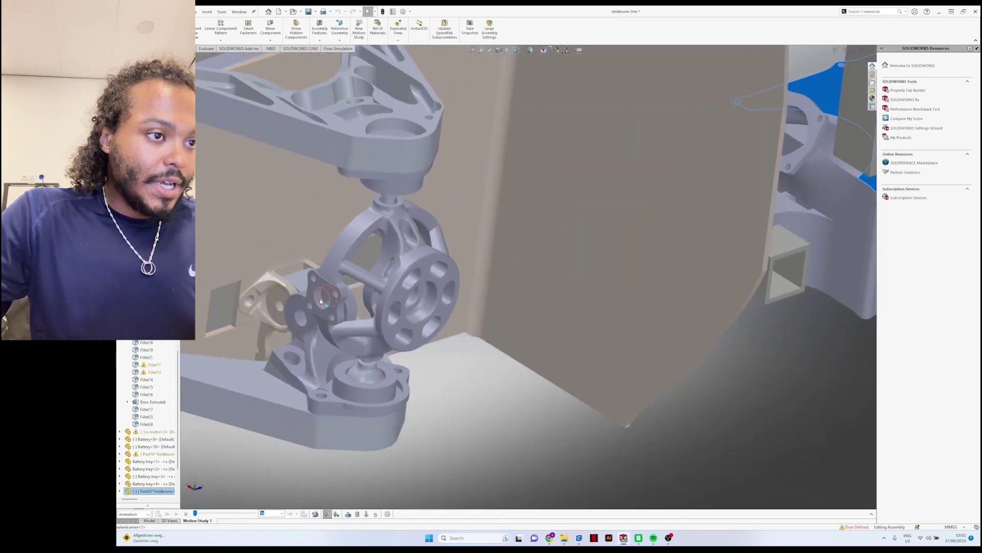
left_click(321, 306)
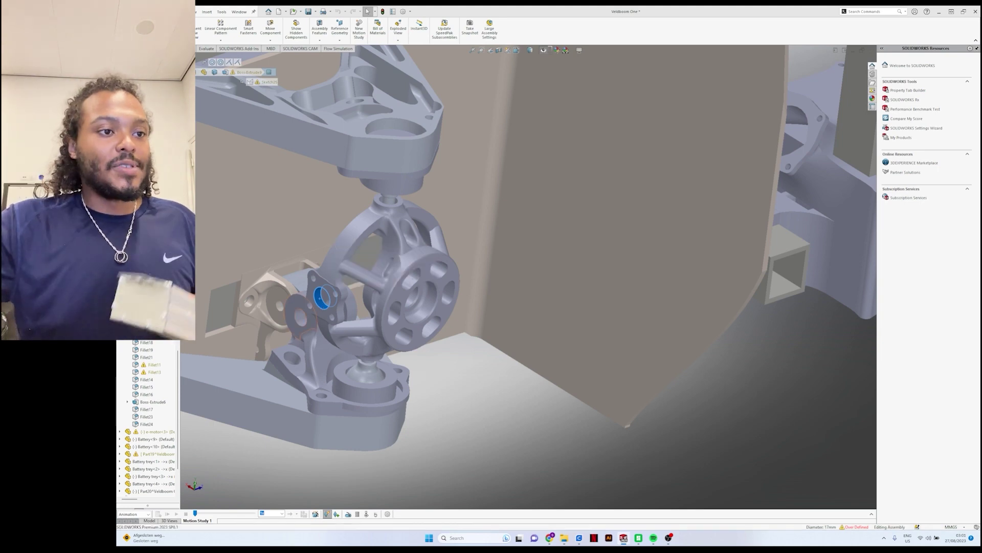
Step: Examine the battery housing beside the seat and its place in the whole vehicle
scroll(537, 213, "up", 8)
scroll(537, 213, "down", 2)
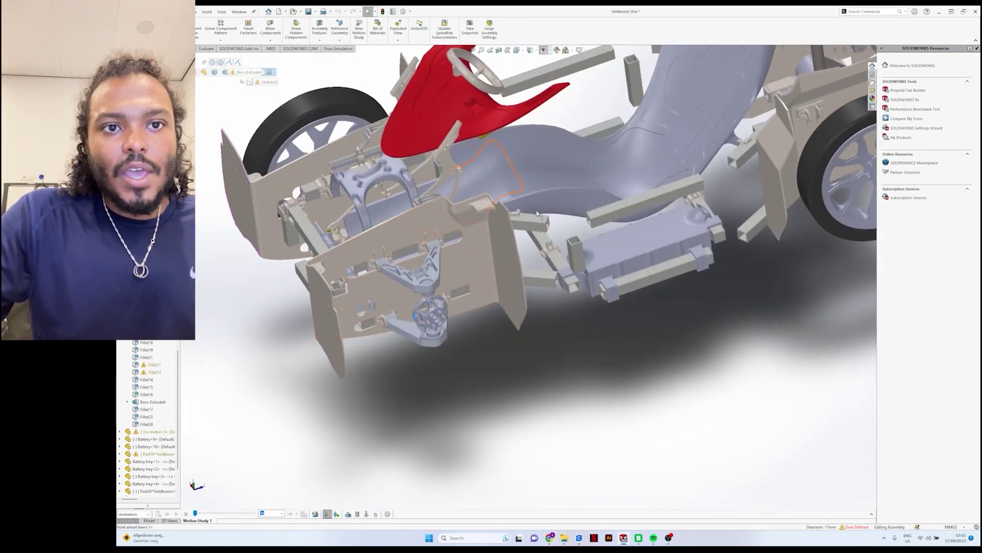
scroll(538, 214, "down", 5)
scroll(612, 203, "down", 4)
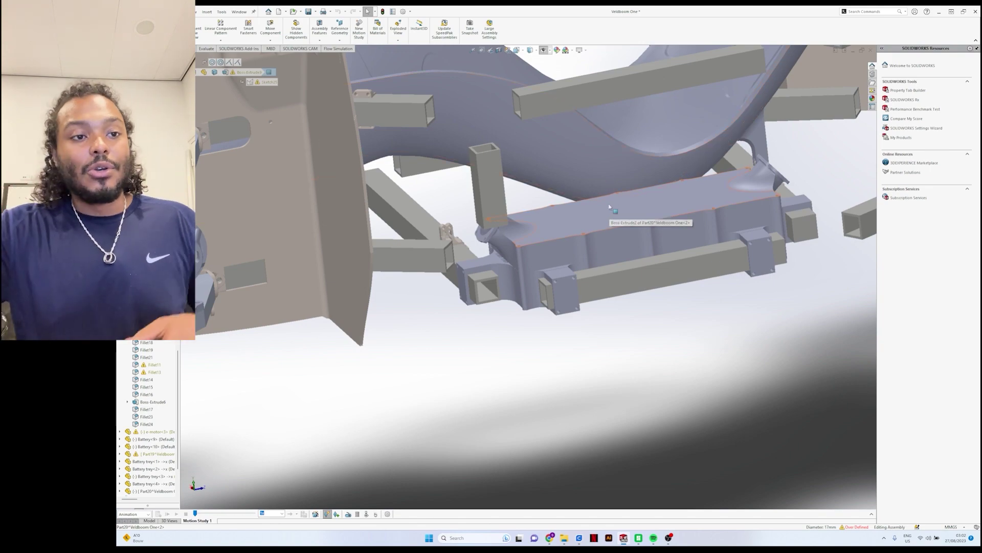
scroll(610, 211, "up", 4)
scroll(627, 246, "up", 6)
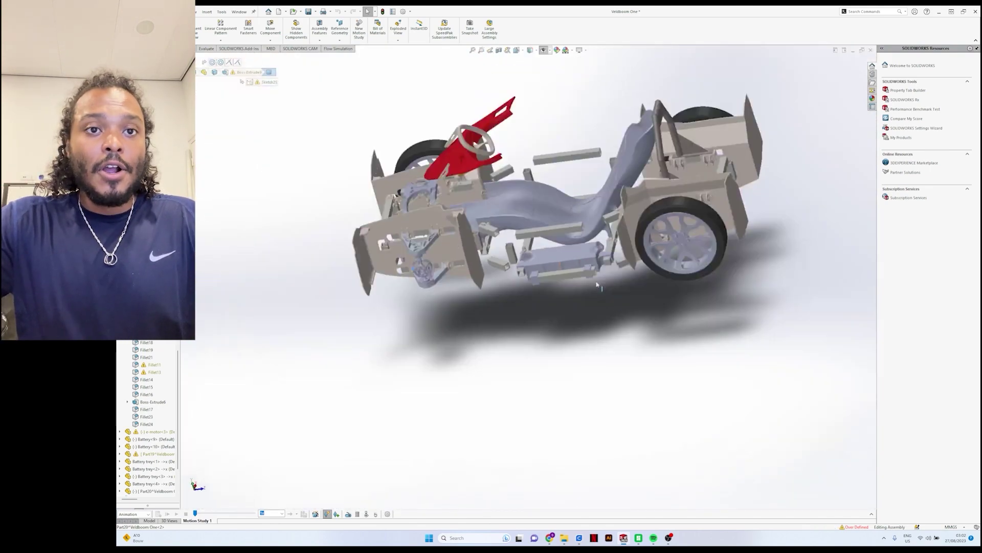
Step: Look over the complete vehicle from above, including its front end with the red cowl and steering wheel
middle_click_drag(627, 246, 660, 268)
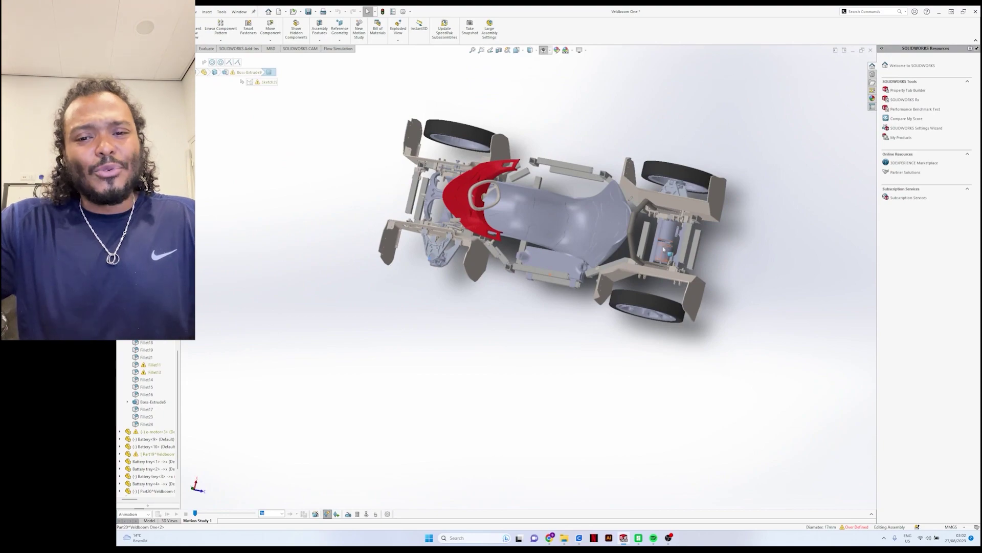
middle_click_drag(614, 219, 602, 200)
scroll(462, 141, "down", 5)
scroll(462, 140, "up", 5)
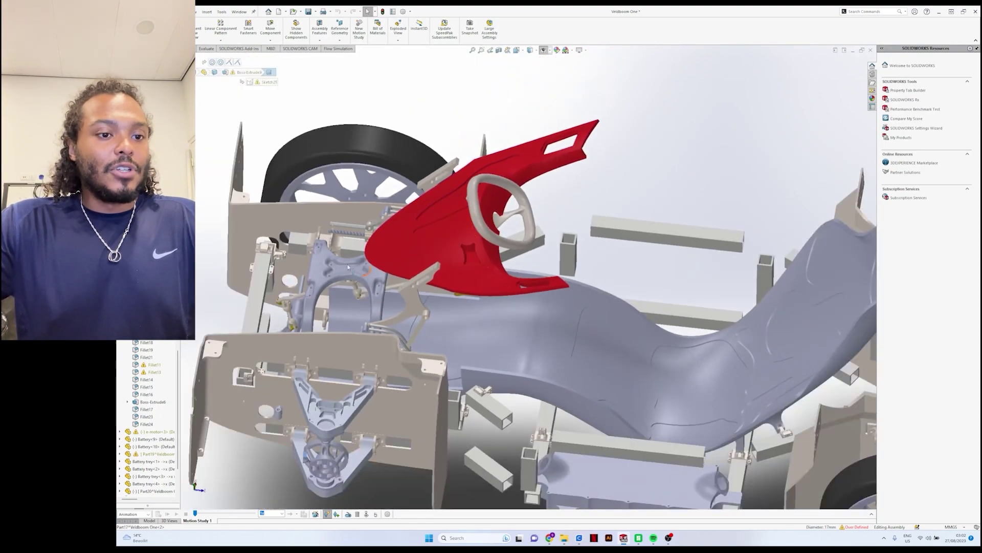
middle_click_drag(379, 322, 365, 331)
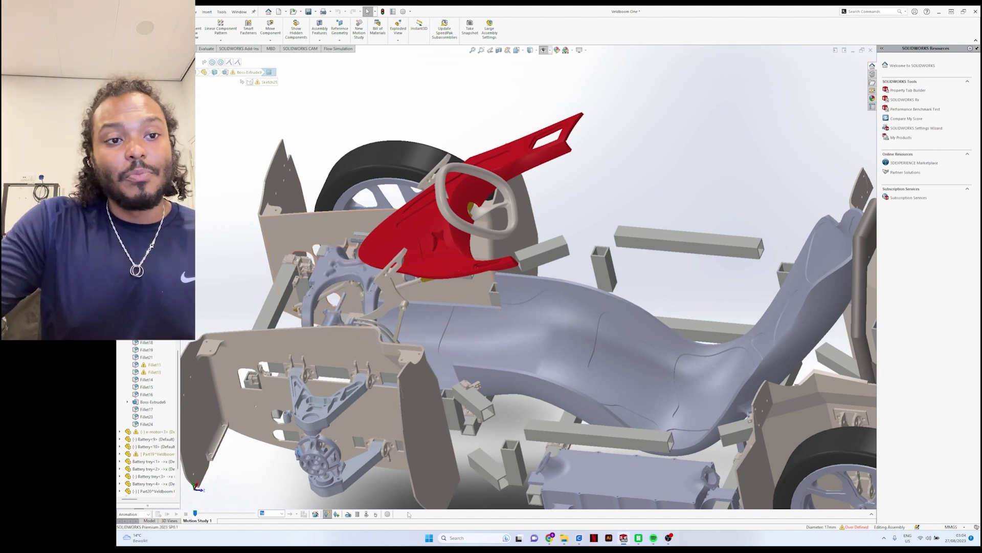
Step: Select the battery housing's top face and inspect how the housing is mounted on the square tubes
scroll(537, 396, "up", 3)
middle_click_drag(539, 398, 563, 381)
scroll(566, 386, "down", 6)
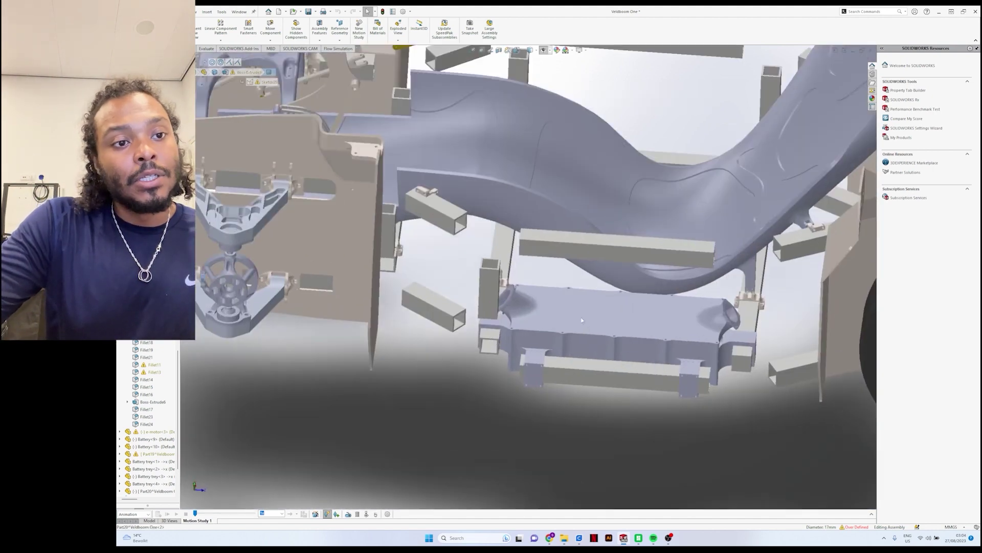
right_click(583, 297)
middle_click_drag(606, 293, 546, 354)
scroll(545, 357, "down", 3)
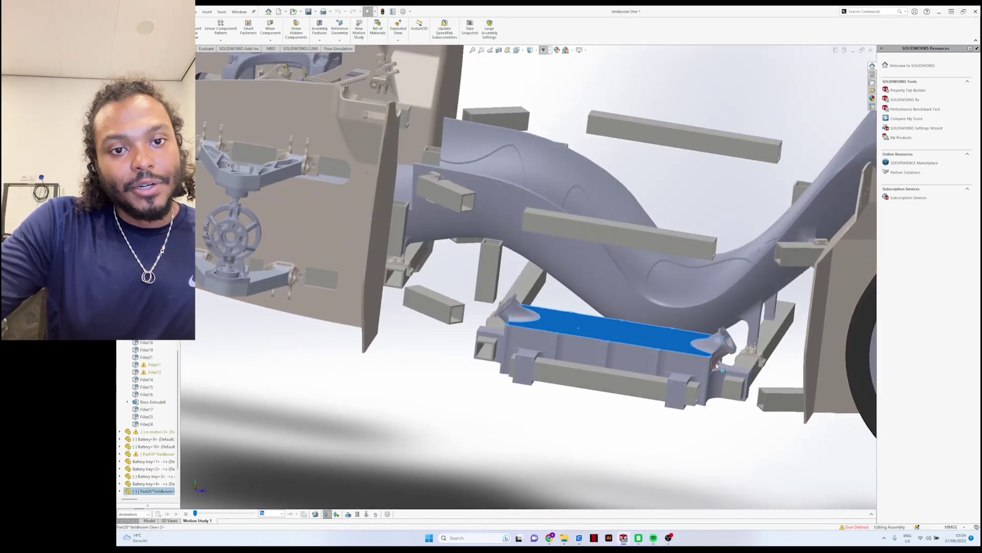
middle_click_drag(740, 366, 637, 349)
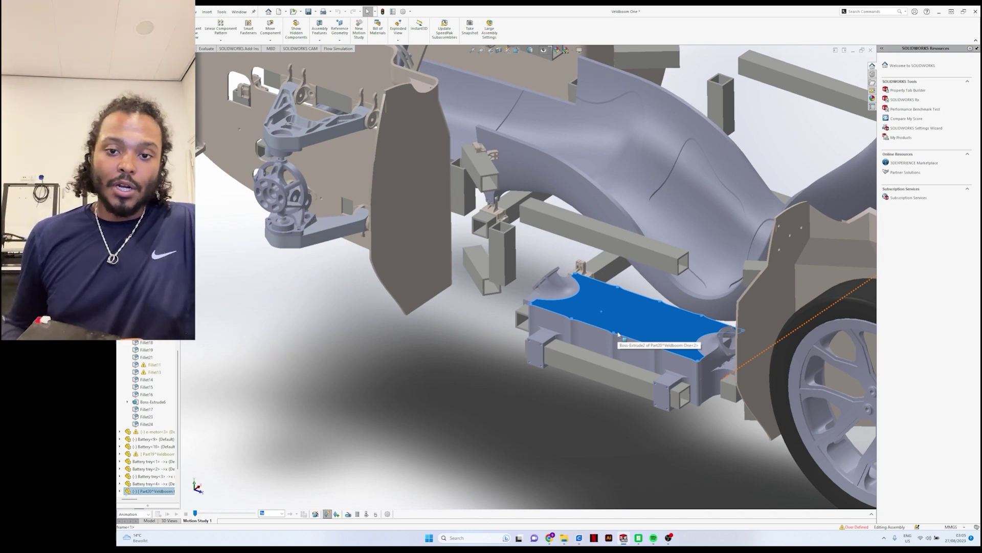
Step: Examine the seat structure and the surrounding chassis from above
middle_click_drag(618, 335, 638, 172)
scroll(675, 266, "up", 5)
middle_click_drag(649, 232, 572, 239)
scroll(682, 225, "down", 3)
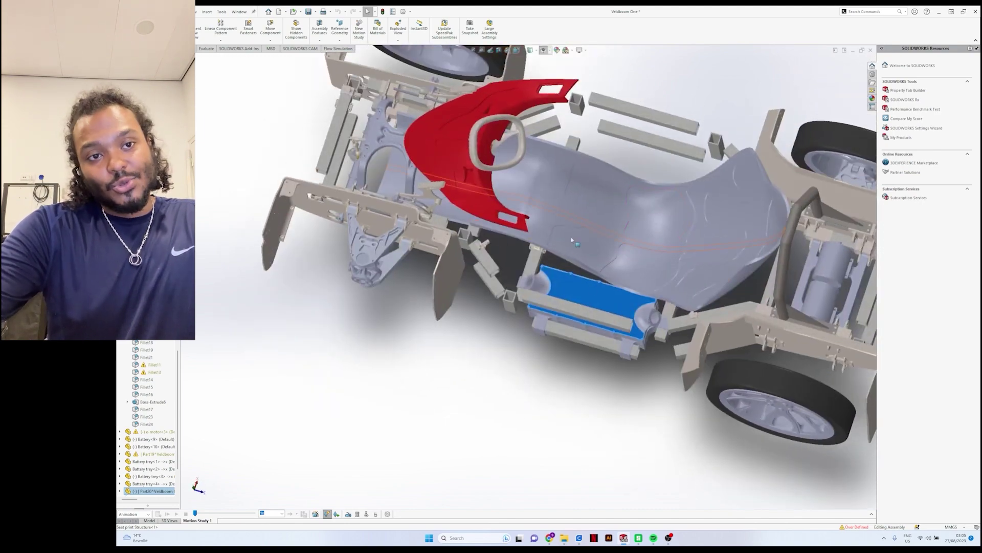
Step: Examine the battery housing's side wall and its mounting brackets on the square tubes
middle_click_drag(597, 256, 597, 343)
scroll(598, 371, "down", 5)
middle_click_drag(445, 313, 412, 347)
middle_click_drag(706, 434, 504, 336)
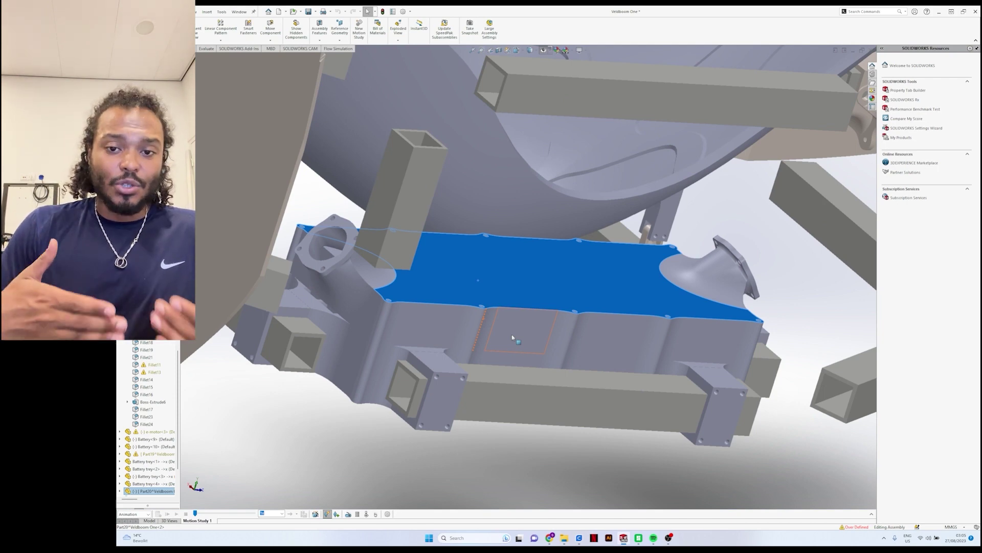
middle_click_drag(512, 338, 557, 327)
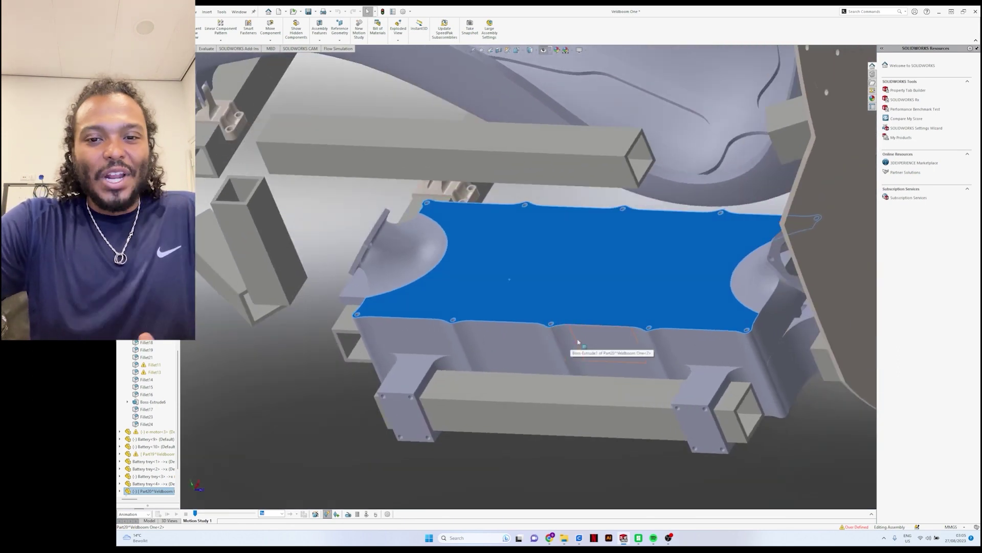
middle_click_drag(619, 324, 640, 292)
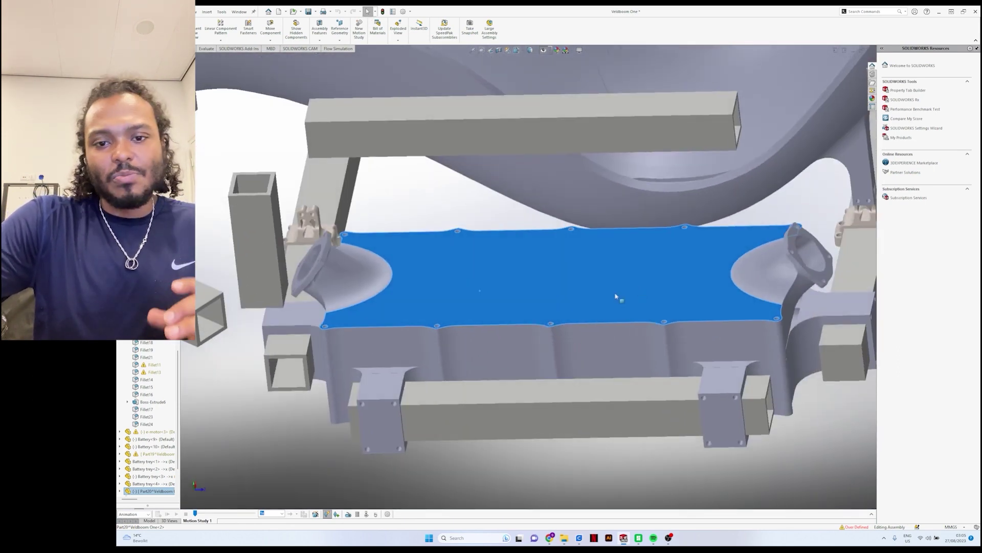
Step: Examine the battery housing's position below the seat, between the front chassis plates and the rear wheel
scroll(588, 299, "up", 3)
scroll(519, 282, "down", 2)
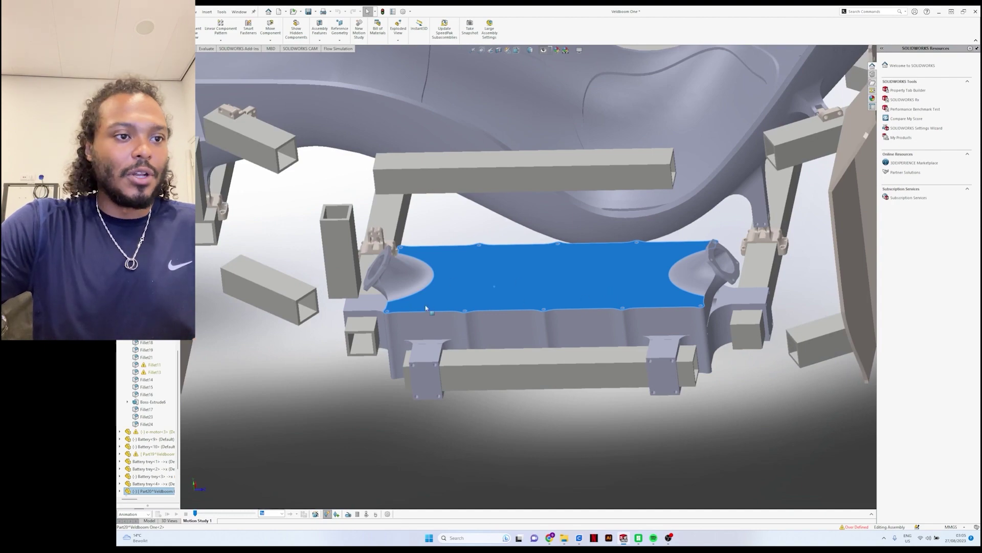
scroll(413, 286, "up", 4)
middle_click_drag(413, 286, 419, 290)
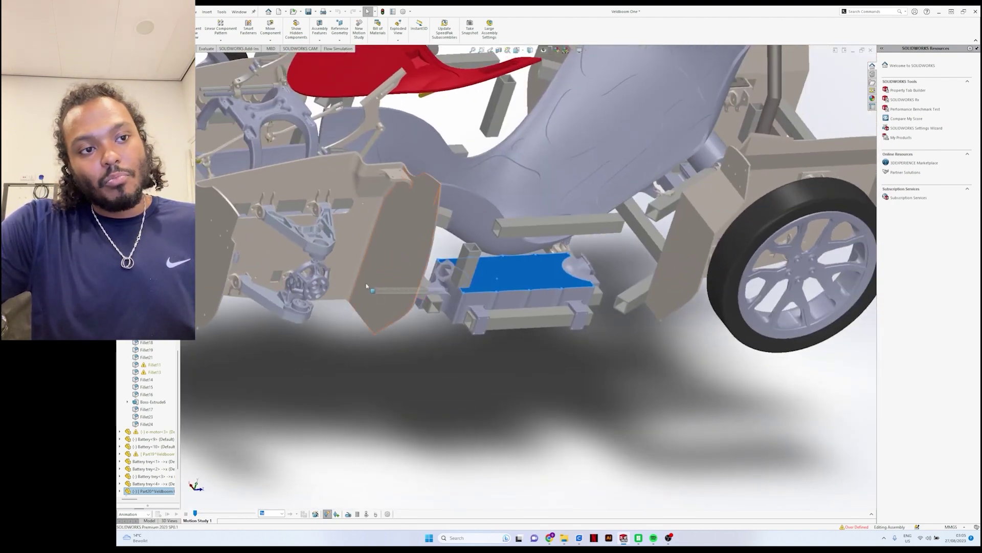
middle_click_drag(386, 283, 455, 277)
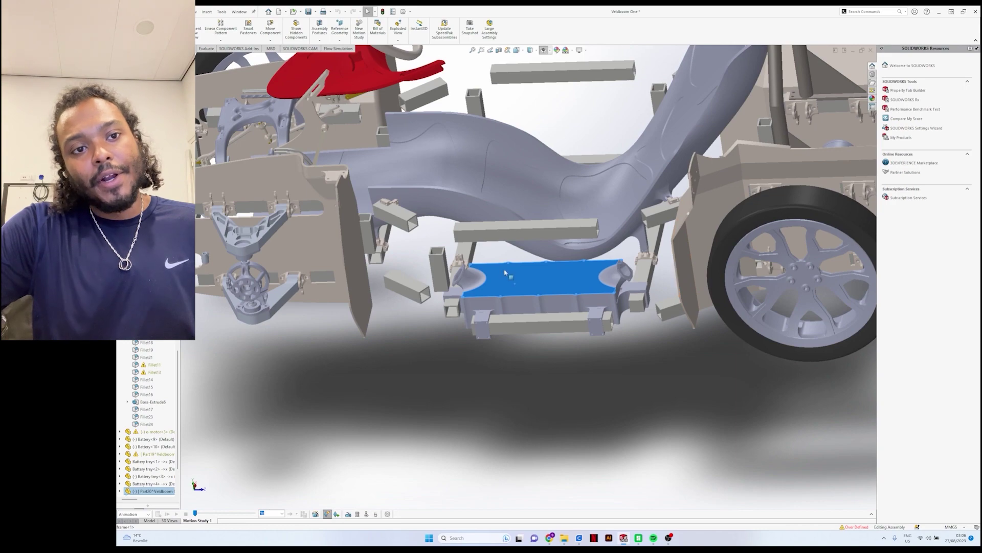
scroll(512, 279, "down", 6)
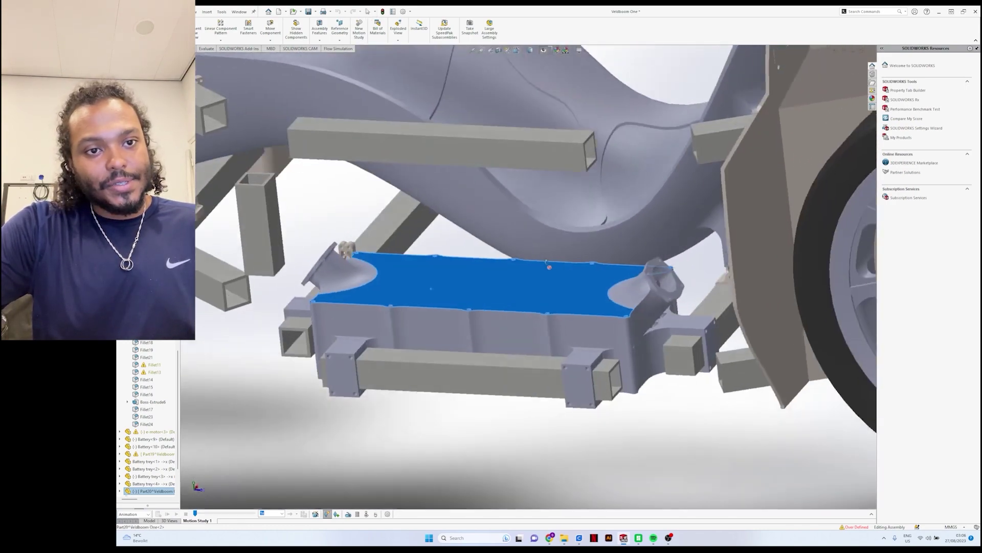
Step: Hide the battery housing's cover and examine the batteries inside from above
left_click(546, 262)
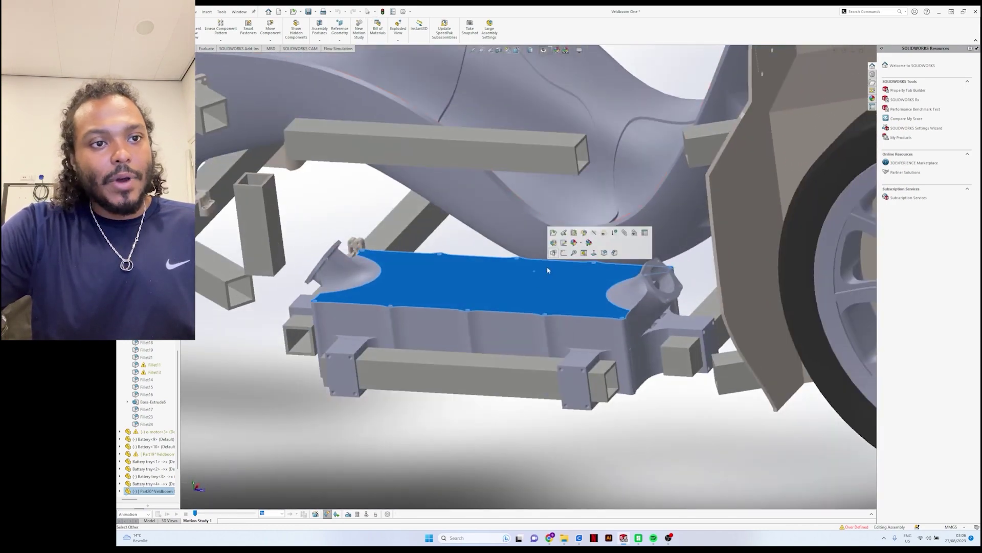
key("shift+Tab")
middle_click_drag(542, 301, 614, 324)
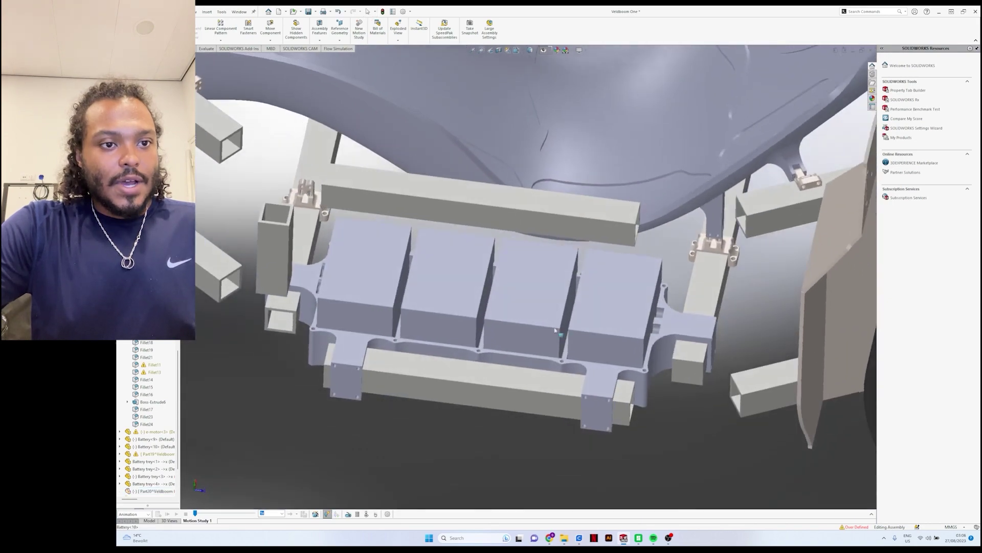
middle_click_drag(429, 286, 369, 263)
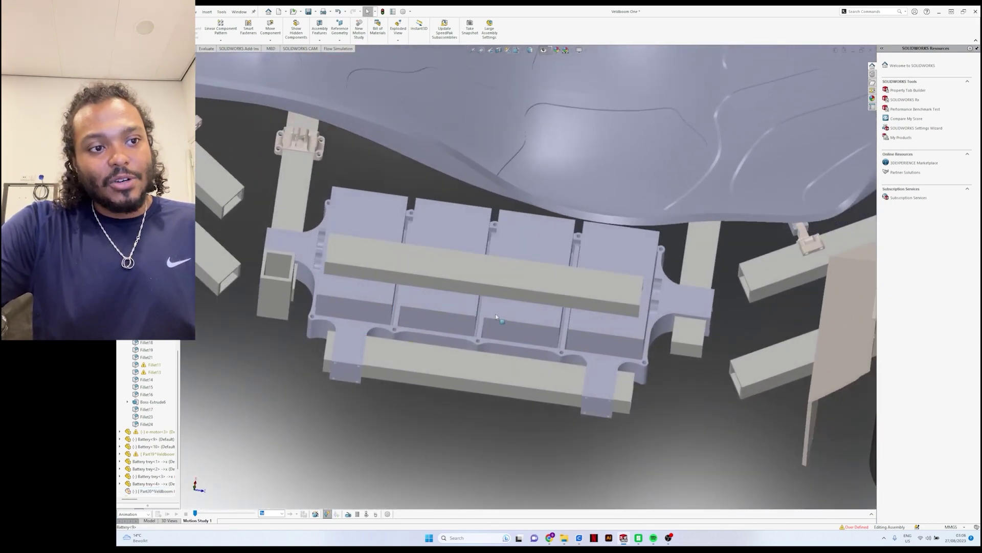
middle_click_drag(496, 317, 509, 301)
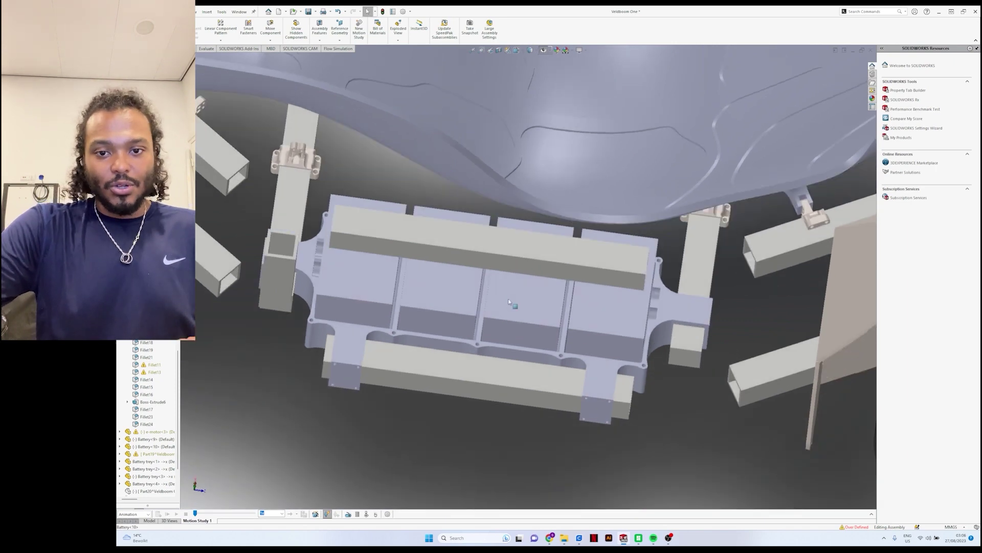
middle_click_drag(508, 302, 402, 269)
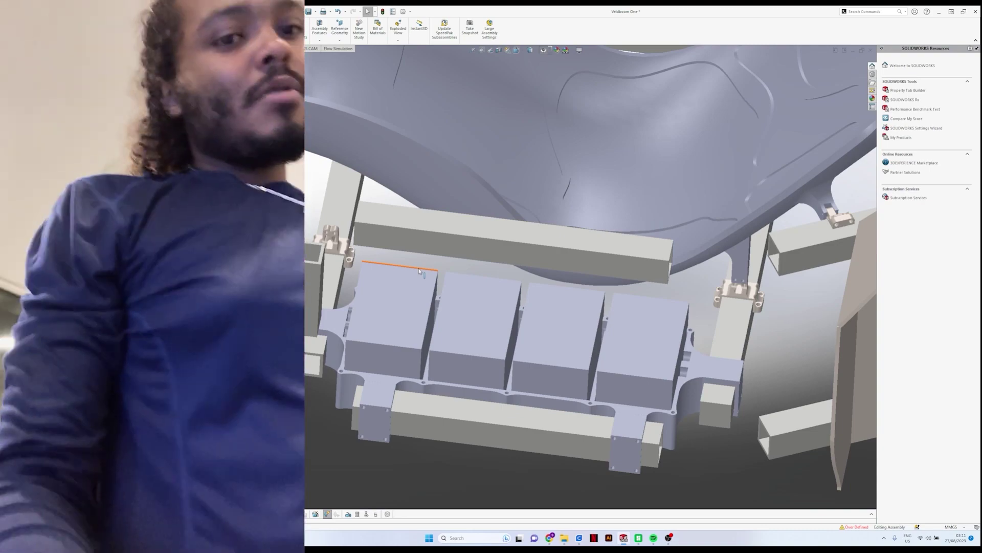
Step: Show the hidden blue body shell and raised canopy over the complete chassis
scroll(419, 271, "up", 10)
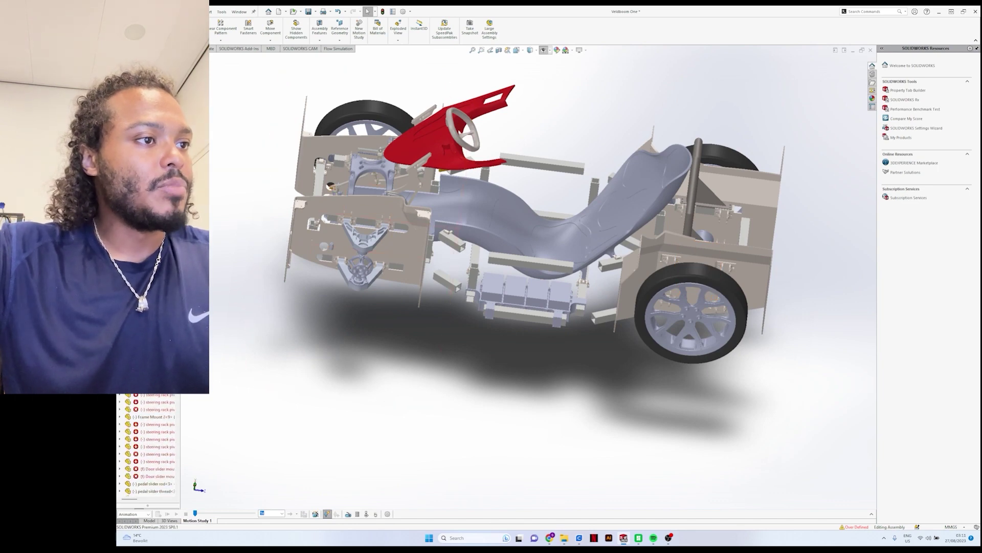
scroll(148, 443, "up", 5)
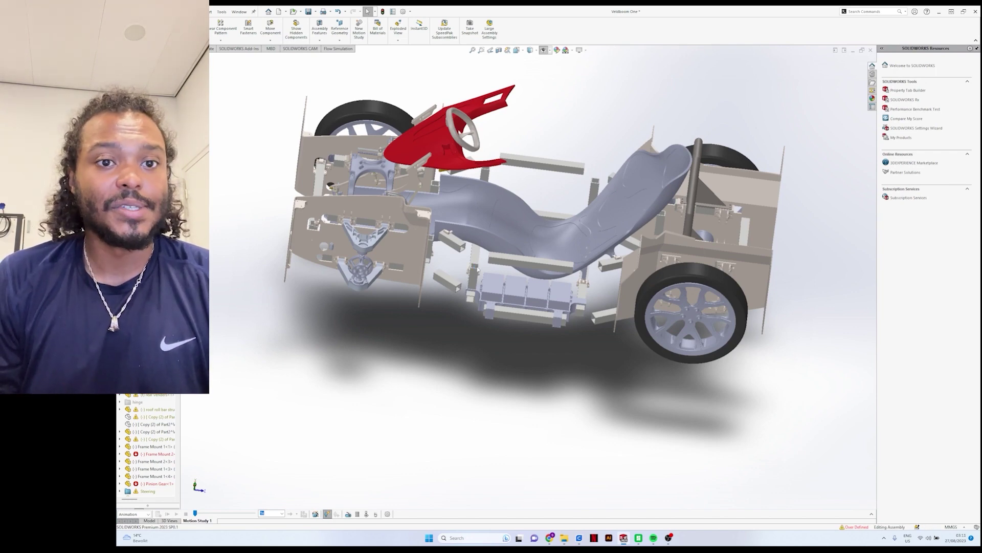
key("shift+Tab")
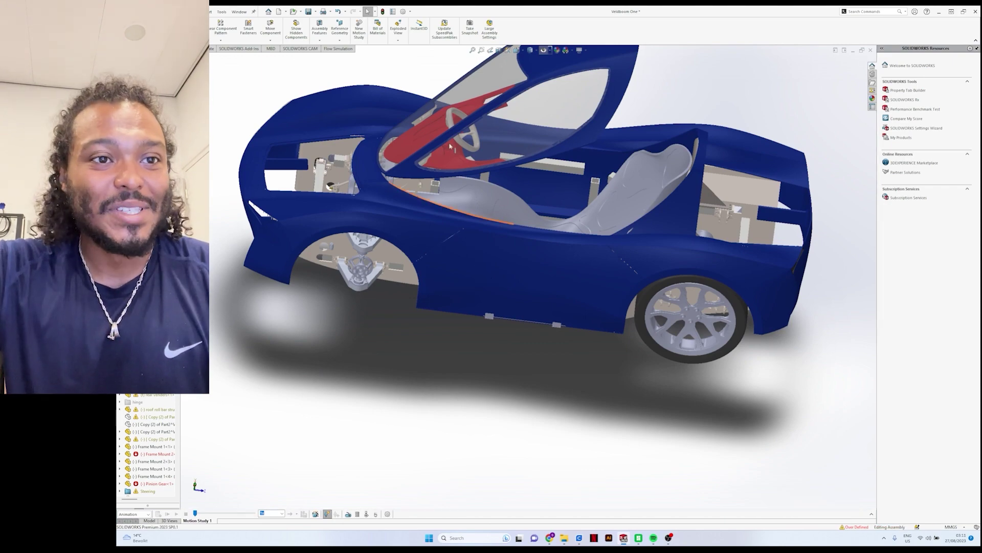
Step: Examine the blue body shell from below the front end and from the rear
middle_click_drag(449, 195, 323, 255)
left_click(315, 269)
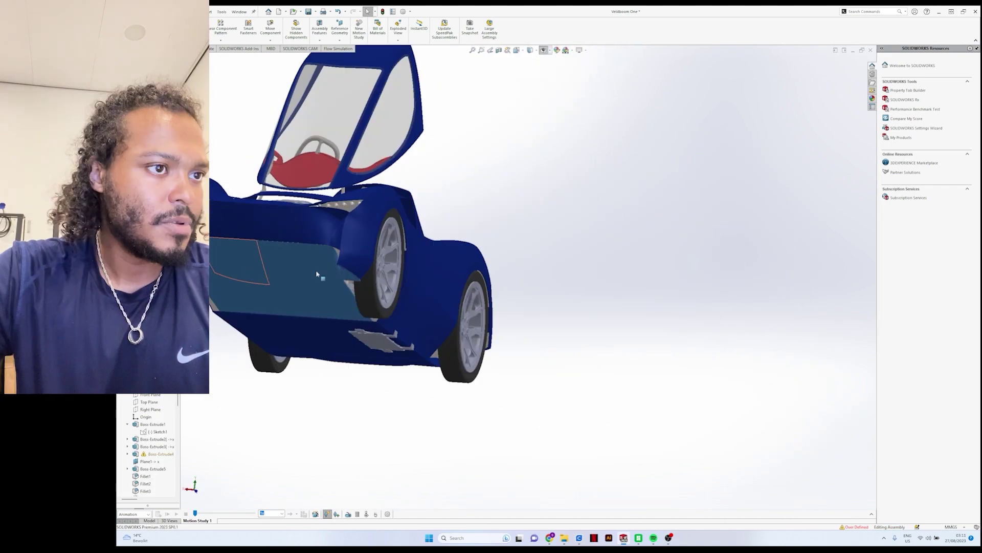
middle_click_drag(412, 238, 444, 265)
scroll(389, 220, "down", 5)
scroll(433, 275, "up", 5)
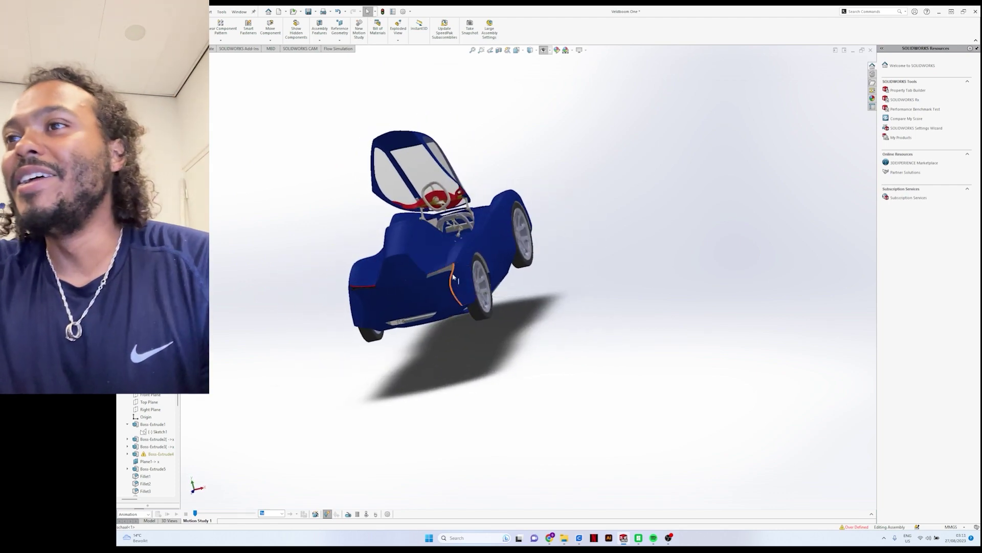
Step: Examine the body's front end with its headlights, hood opening and raised canopy, including a side view
middle_click_drag(460, 292, 490, 256)
scroll(476, 250, "down", 2)
scroll(484, 254, "up", 4)
scroll(490, 255, "down", 8)
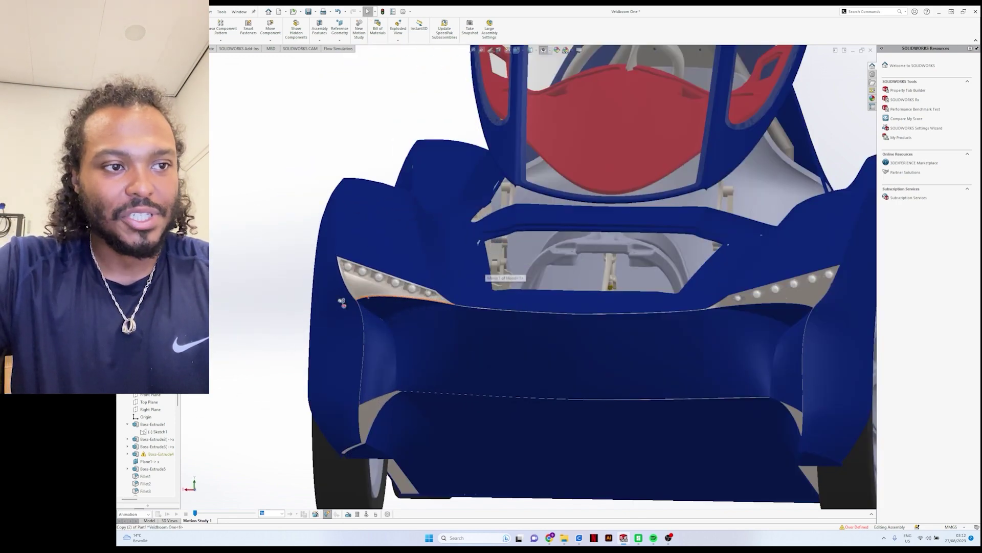
scroll(507, 292, "up", 1)
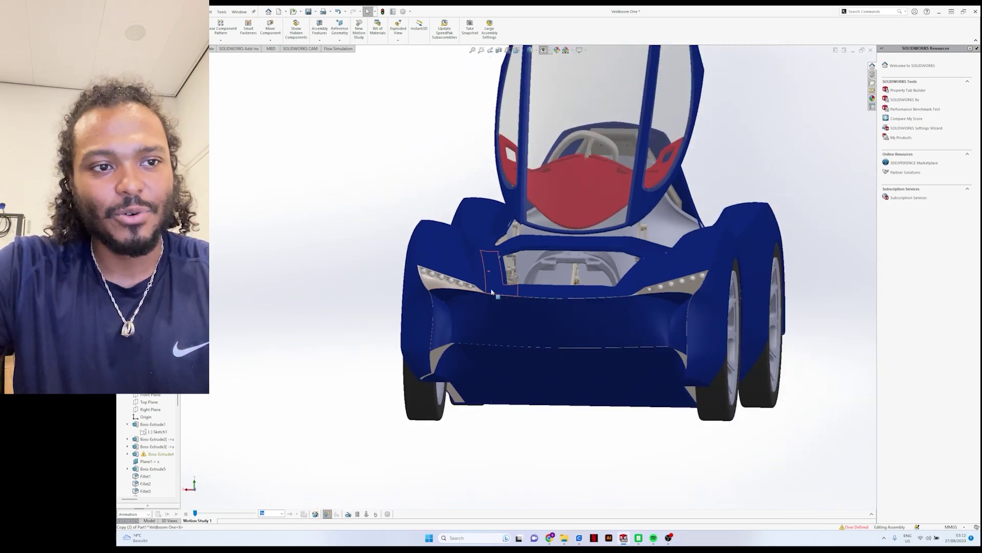
scroll(491, 291, "up", 3)
middle_click_drag(491, 291, 558, 245)
middle_click_drag(300, 81, 287, 103)
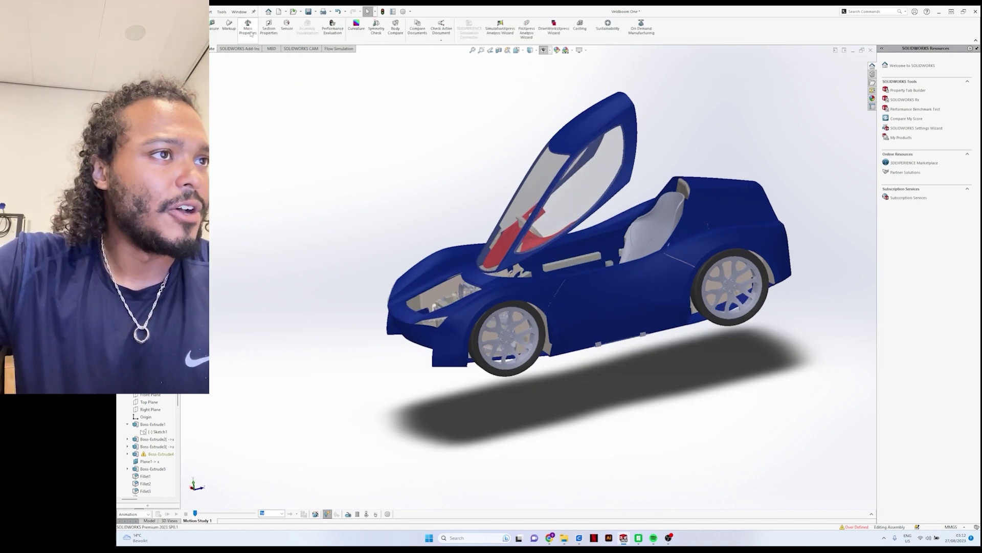
Step: Calculate the mass properties of the complete vehicle and examine its centre of mass from above
left_click(247, 28)
left_click(551, 276)
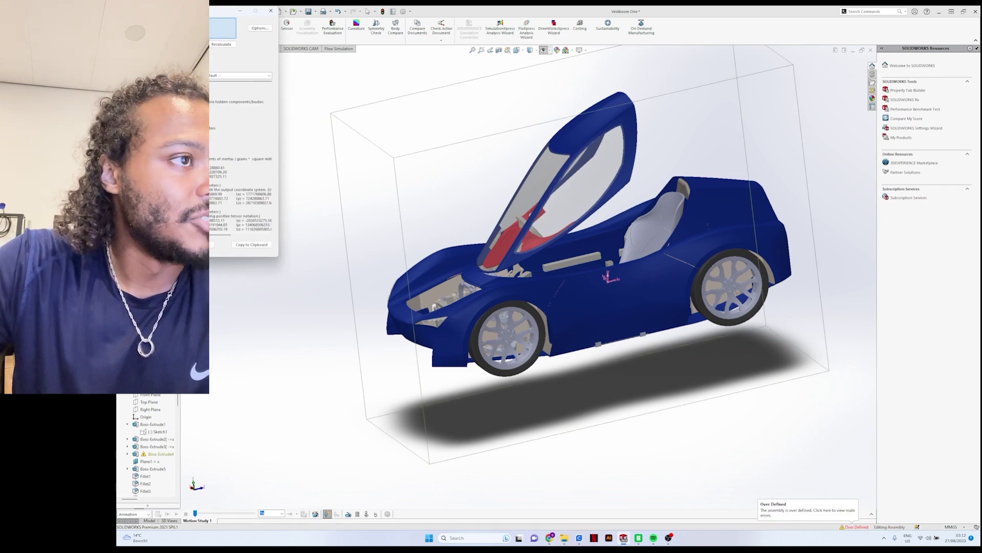
middle_click_drag(542, 389, 573, 215)
scroll(570, 150, "down", 5)
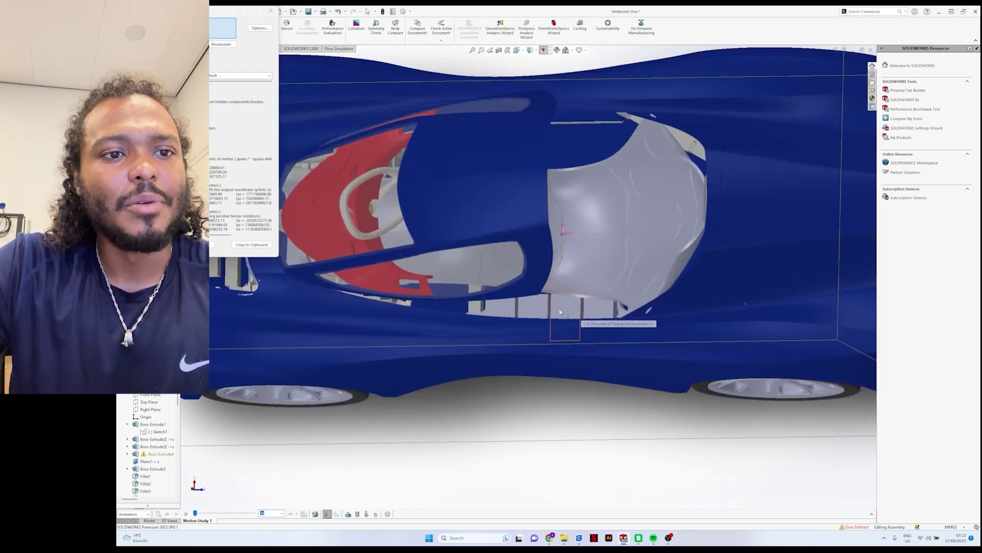
scroll(570, 149, "up", 3)
middle_click_drag(570, 149, 566, 77)
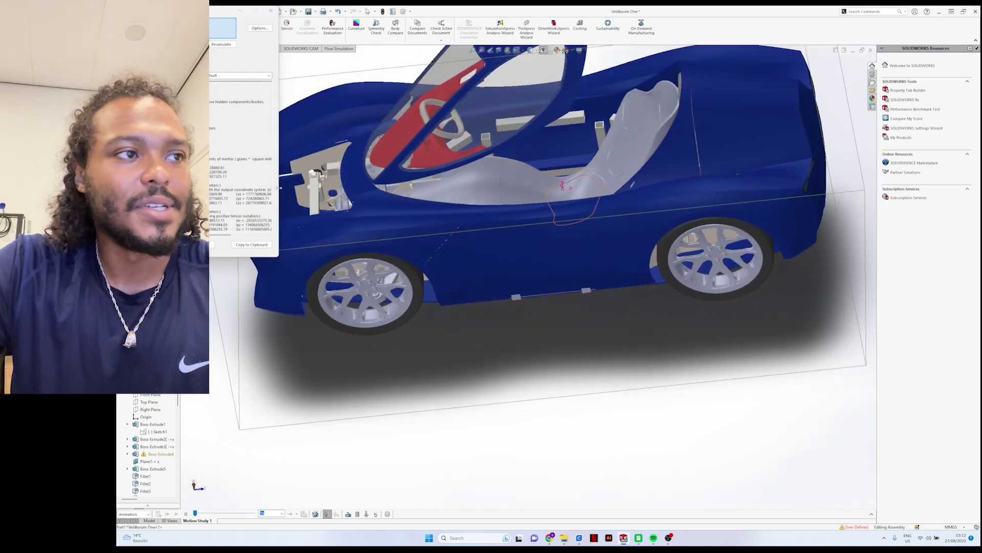
Step: Examine the vehicle's centre of mass and bounding box from the side
scroll(565, 77, "down", 2)
scroll(455, 169, "up", 3)
middle_click_drag(456, 169, 456, 162)
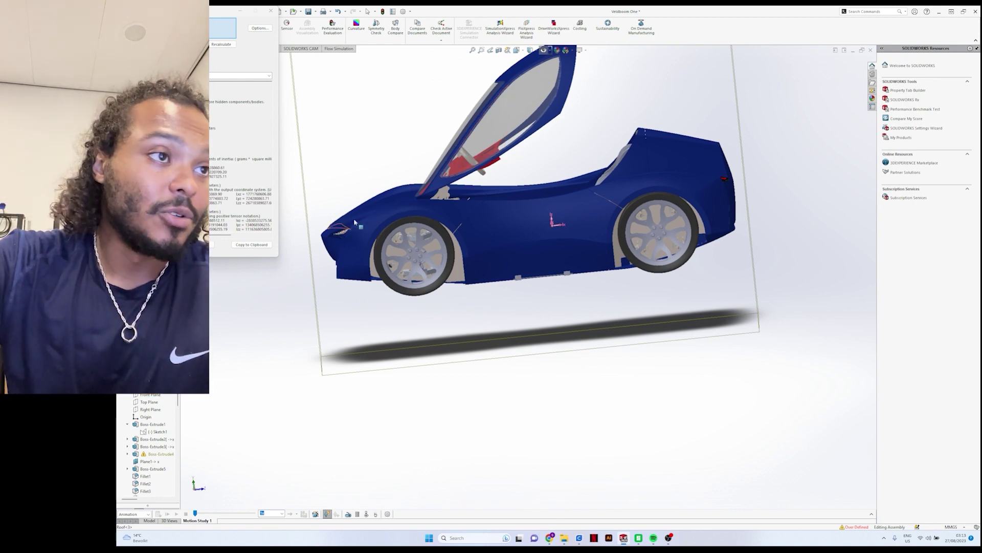
middle_click_drag(456, 163, 535, 216)
scroll(559, 238, "down", 5)
scroll(534, 216, "up", 10)
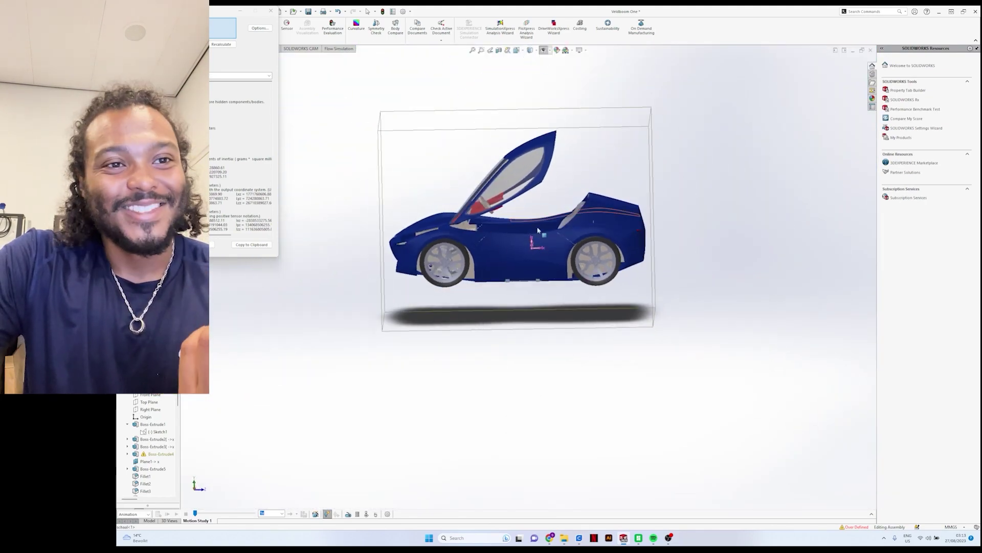
Step: Minimize the mass properties window and look over the whole vehicle from above and from the side
middle_click_drag(533, 193, 502, 274)
scroll(472, 323, "down", 5)
left_click_drag(243, 11, 242, 15)
left_click(239, 14)
scroll(364, 219, "up", 10)
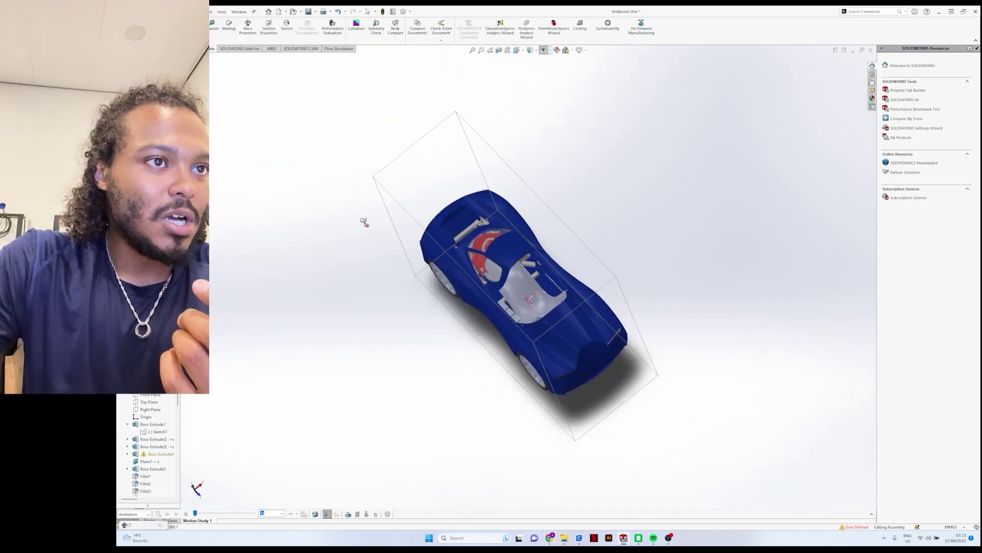
middle_click_drag(364, 219, 468, 227)
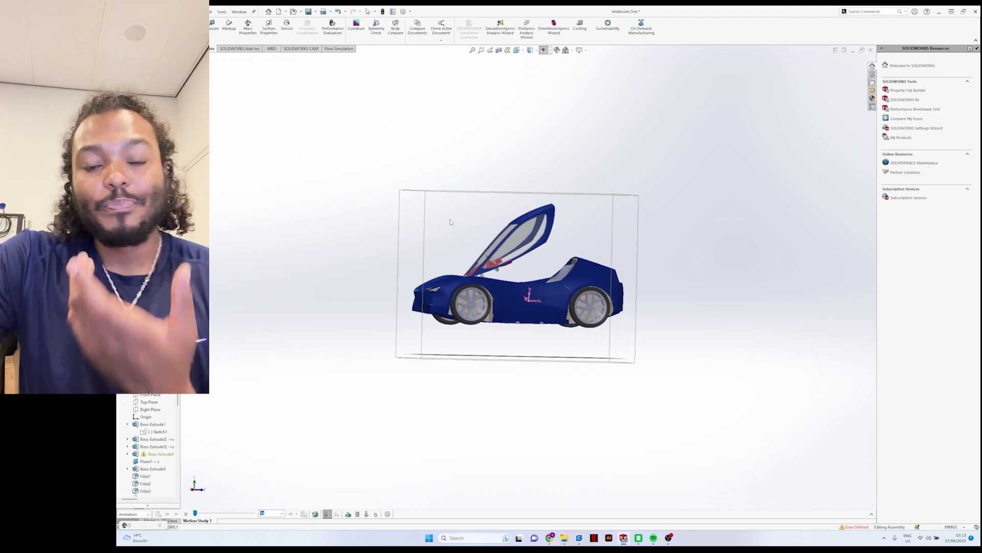
scroll(575, 300, "down", 5)
middle_click_drag(576, 300, 568, 303)
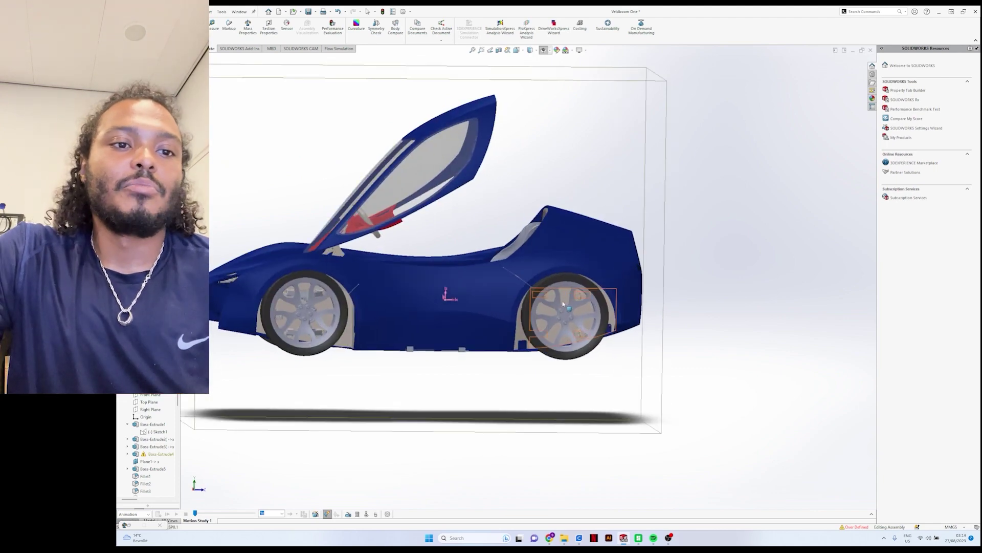
Step: Hide the blue body shell, the raised canopy and one rear wheel to expose the chassis
scroll(153, 174, "down", 10)
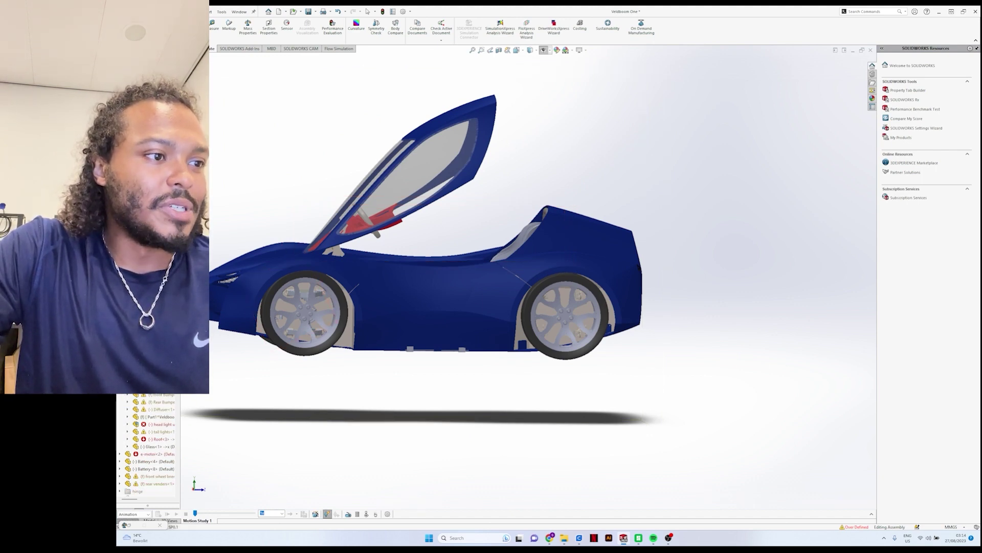
right_click(139, 266)
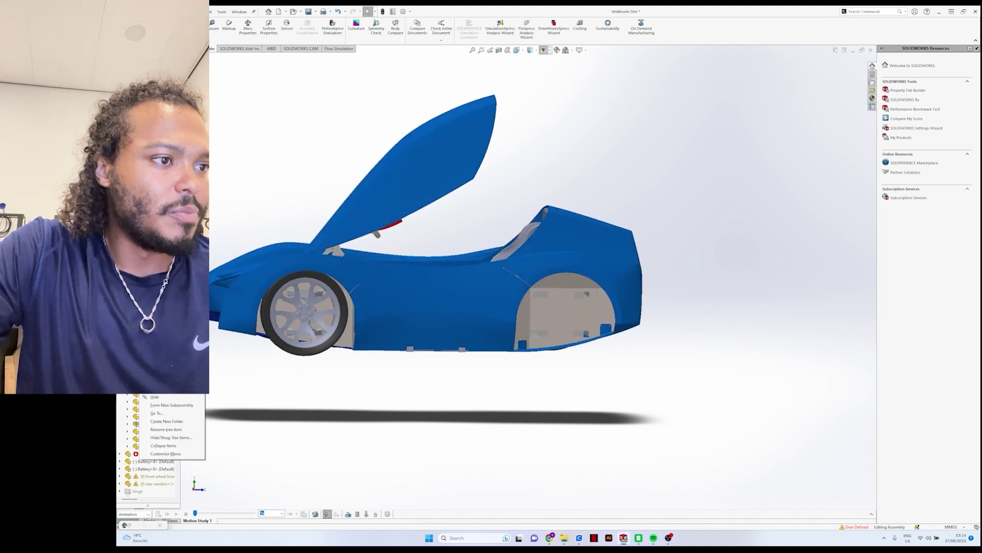
key("Escape")
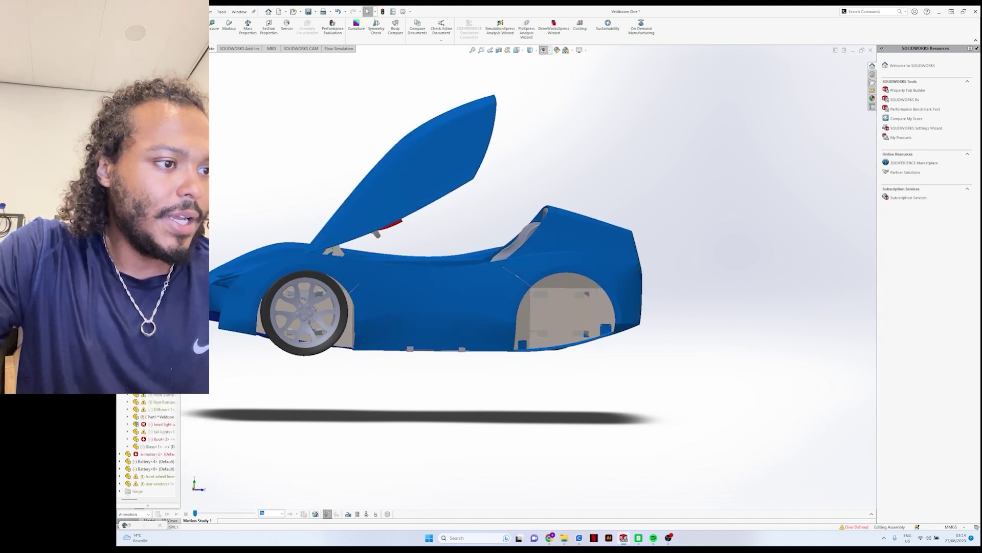
key("Tab")
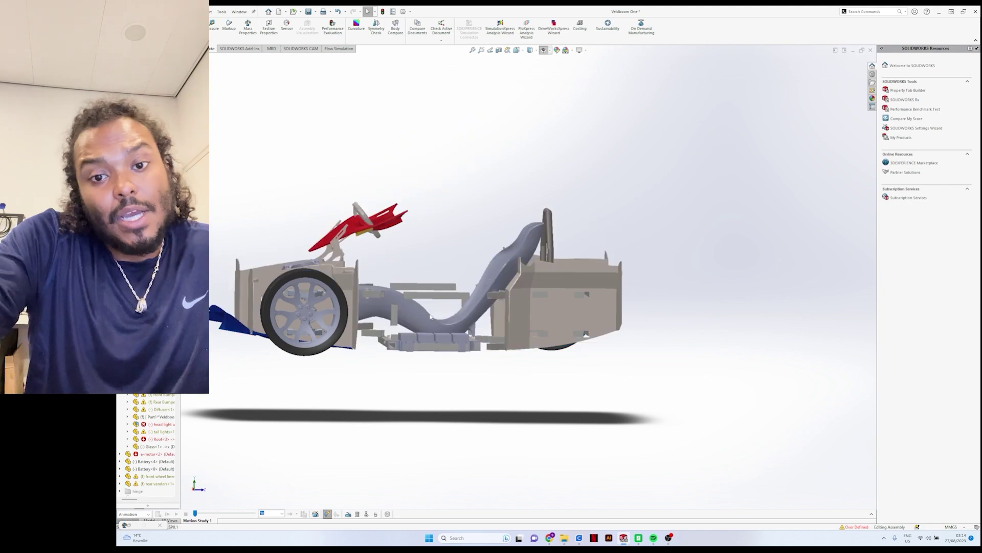
Step: Examine the seat, the batteries below it and the rear chassis plates
middle_click_drag(510, 281, 514, 252)
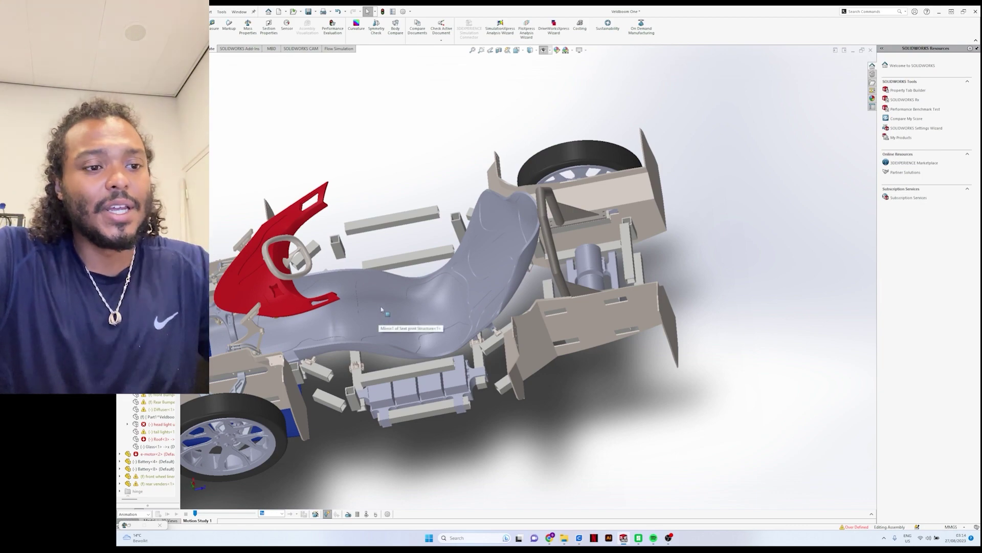
middle_click_drag(399, 310, 458, 294)
scroll(464, 308, "down", 3)
scroll(456, 288, "down", 2)
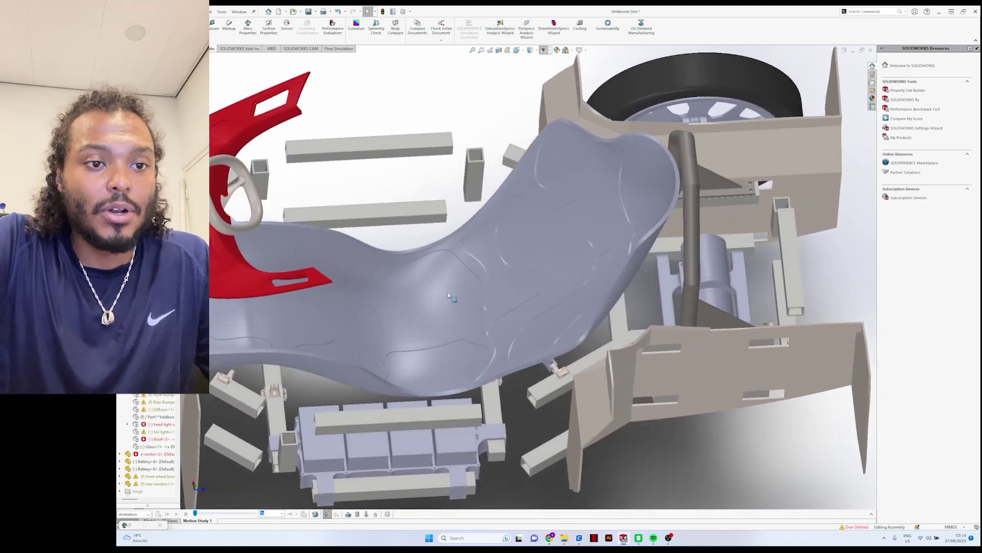
middle_click_drag(446, 290, 424, 272)
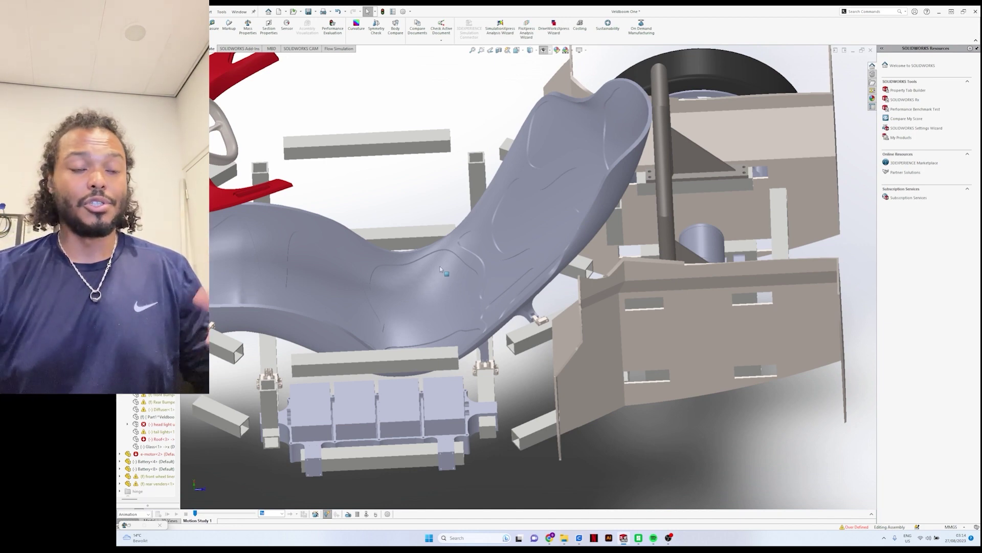
Step: Examine the exposed chassis from the side and above, from the front suspension and steering to the rear motor
mouse_move(523, 290)
middle_mouse_down()
mouse_move(549, 234)
mouse_move(528, 271)
middle_mouse_up()
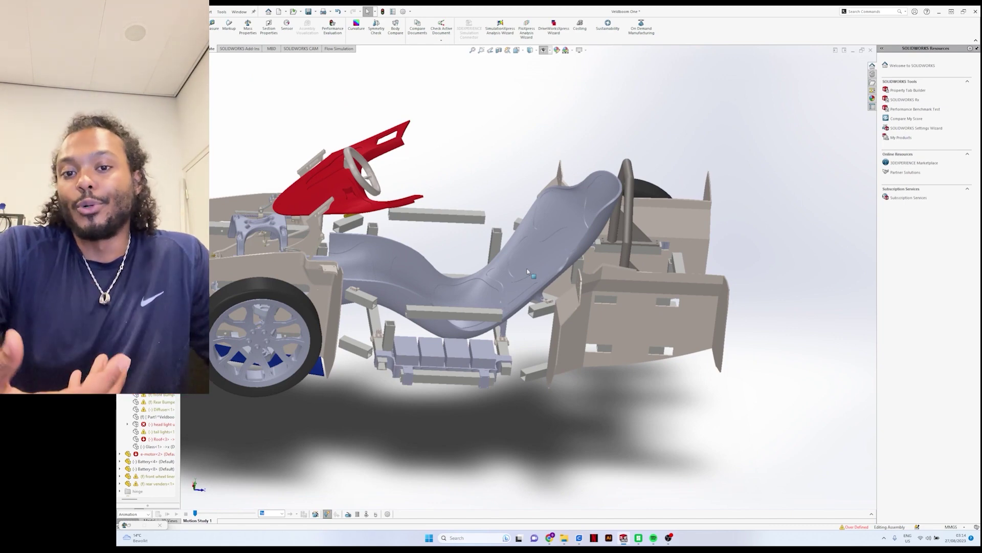
middle_click_drag(527, 271, 532, 327)
scroll(491, 274, "down", 4)
scroll(442, 220, "down", 4)
scroll(454, 261, "down", 5)
scroll(454, 260, "up", 5)
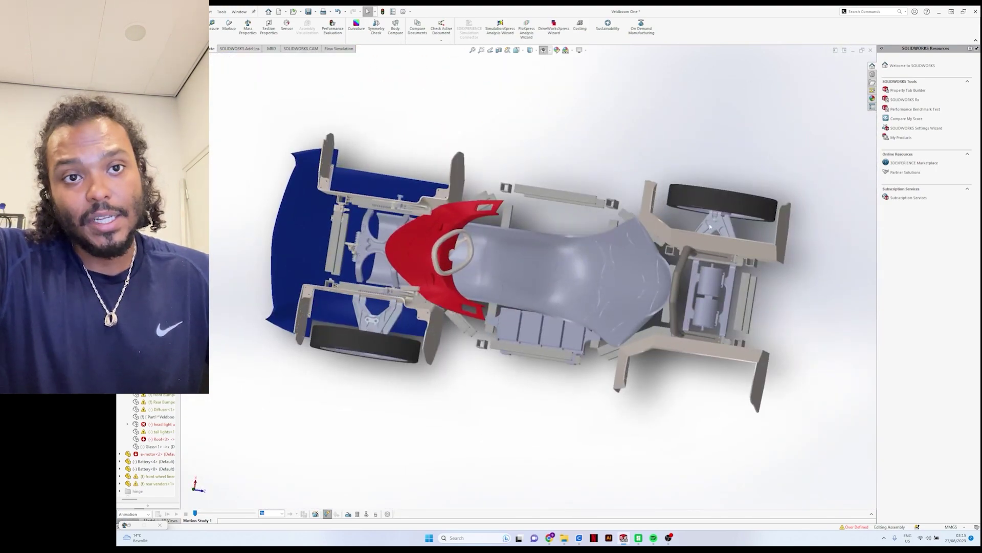
middle_click_drag(383, 180, 494, 240)
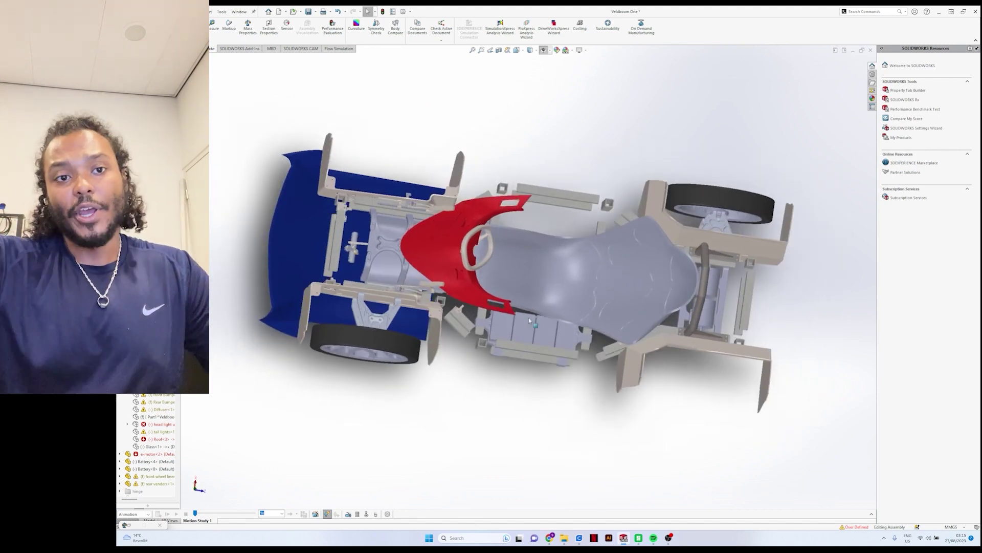
middle_click_drag(529, 317, 516, 369)
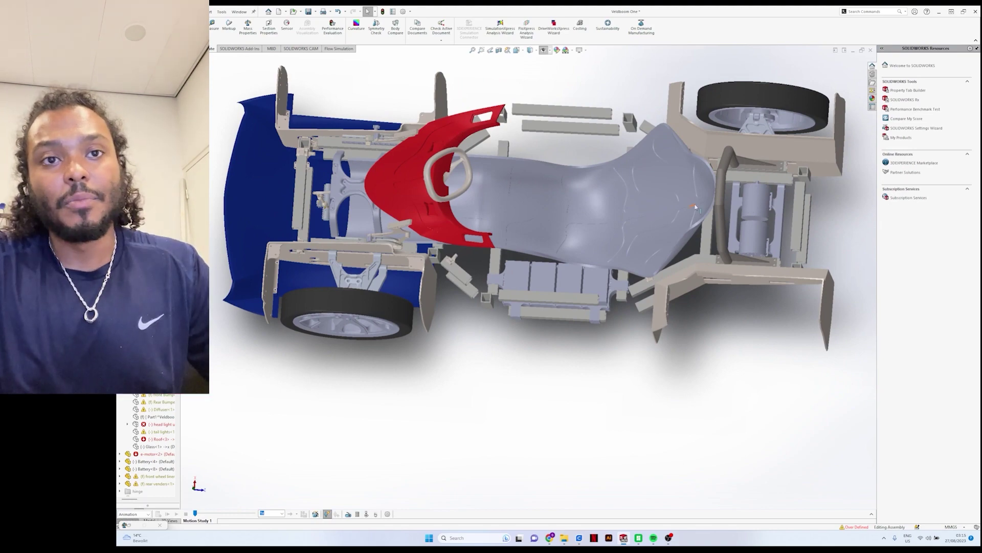
scroll(696, 207, "down", 2)
middle_click_drag(763, 185, 772, 171)
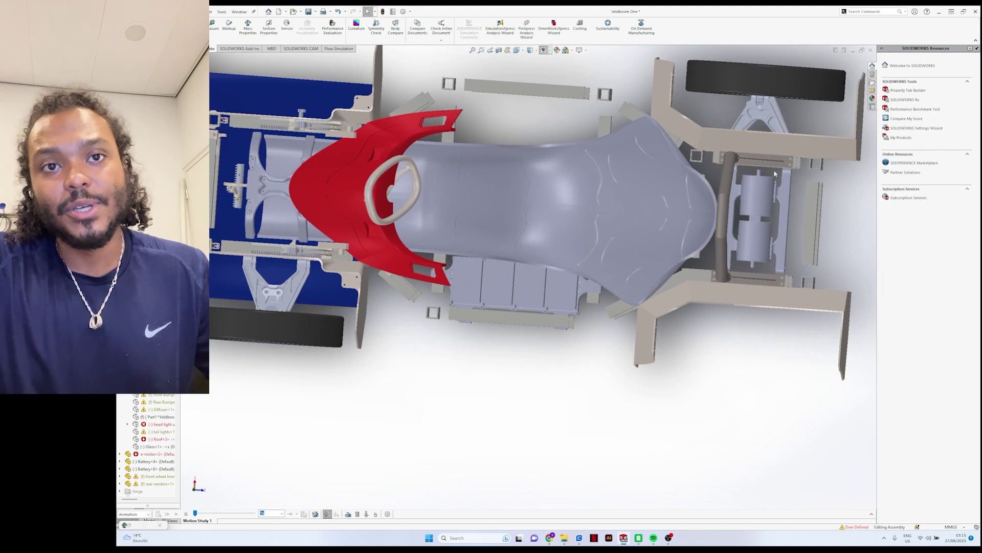
middle_click_drag(767, 120, 755, 113)
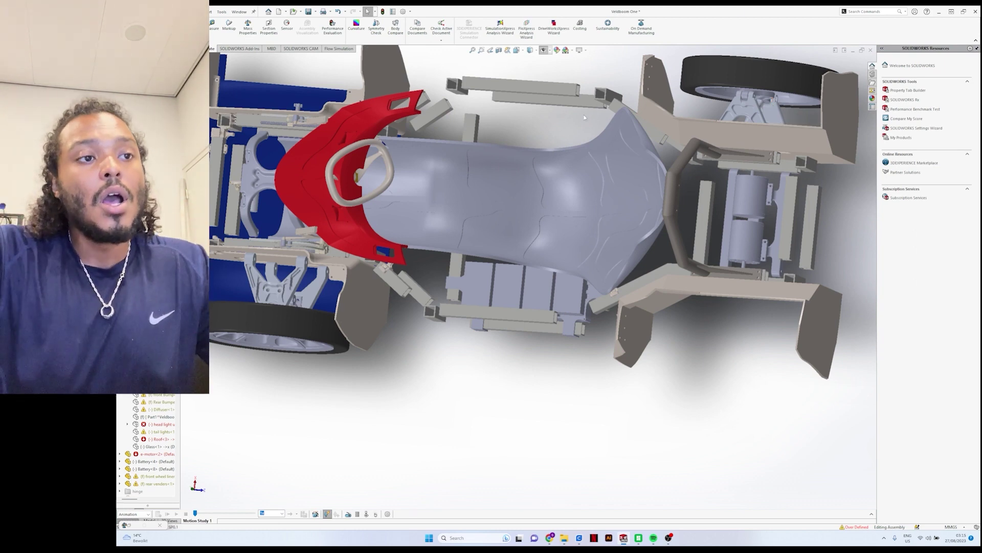
middle_click_drag(514, 152, 495, 174)
middle_click_drag(408, 218, 494, 272)
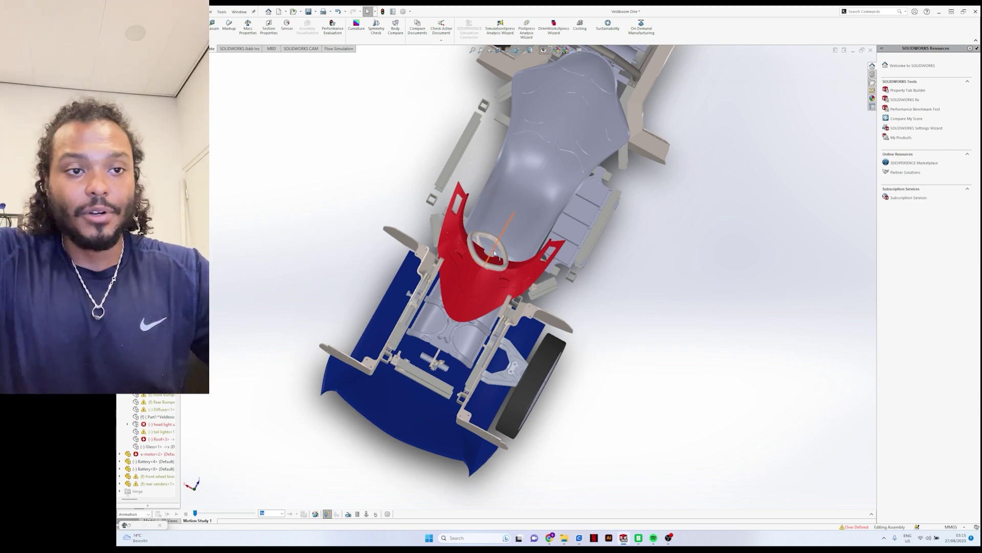
Step: Inspect the seat and the battery pack below it from the side and at an angle
middle_click_drag(541, 274, 596, 260)
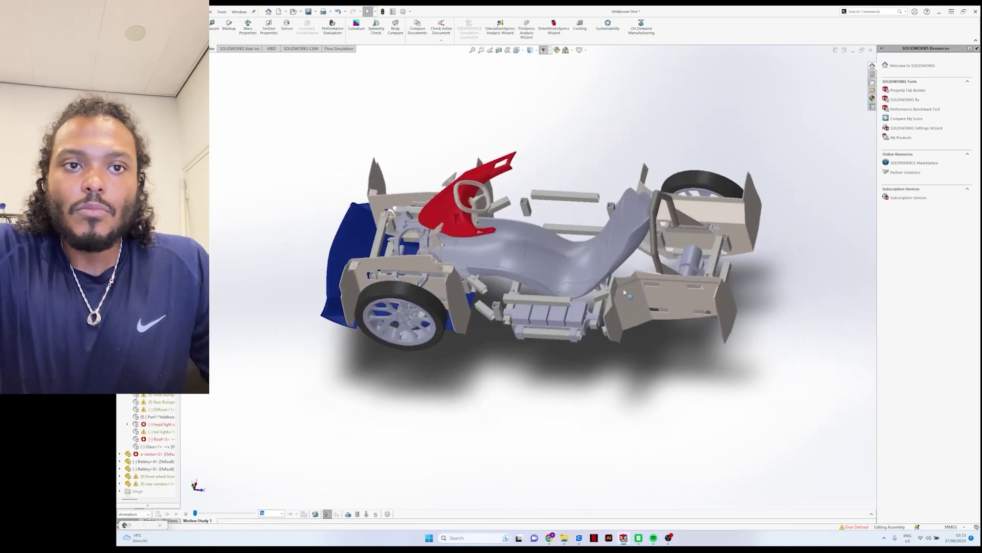
scroll(516, 304, "down", 5)
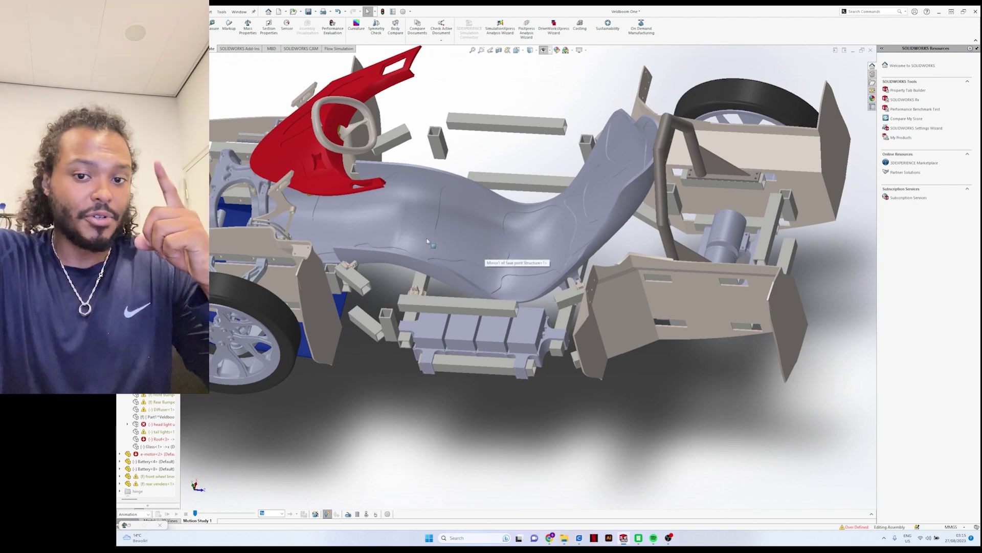
middle_click_drag(310, 213, 458, 309)
middle_click_drag(495, 281, 496, 224)
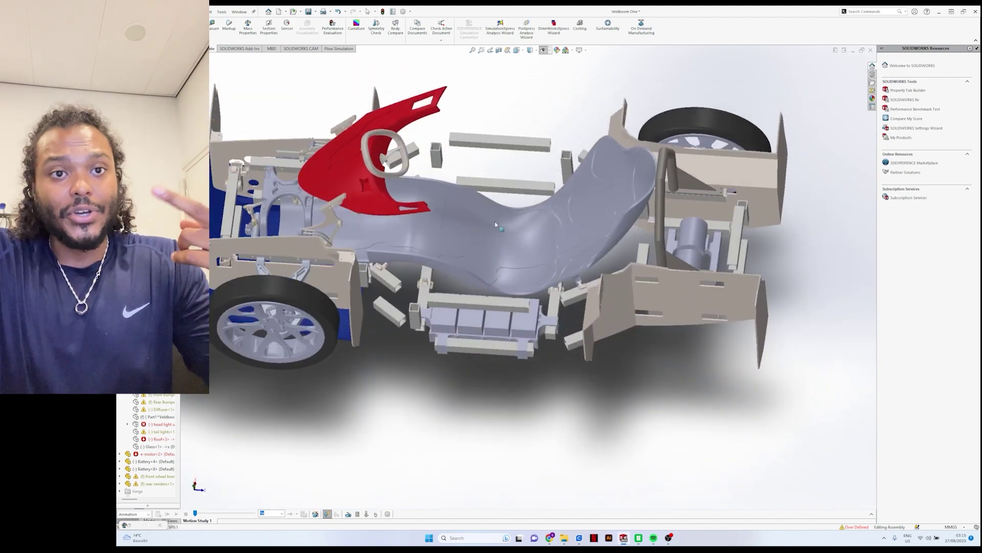
middle_click_drag(602, 271, 577, 260)
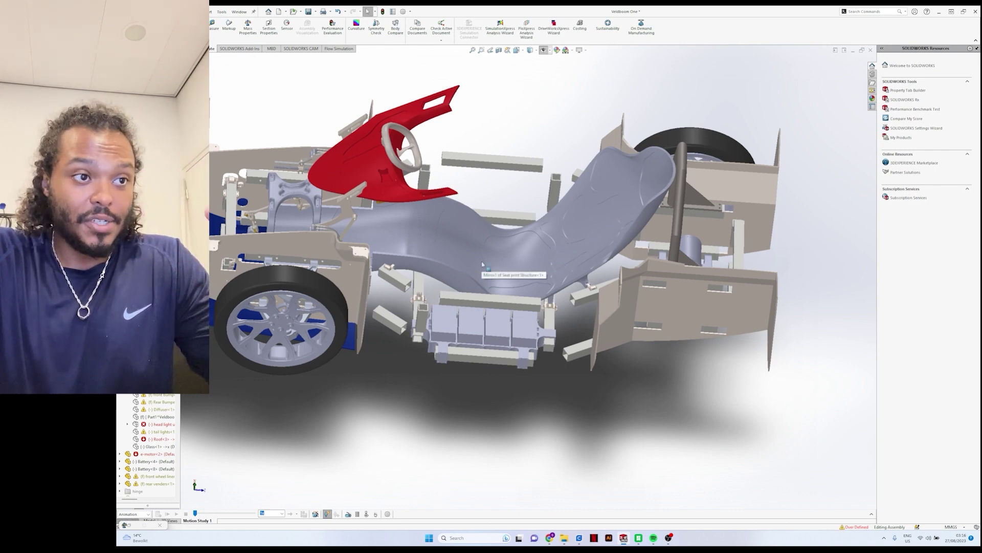
middle_click_drag(529, 267, 507, 270)
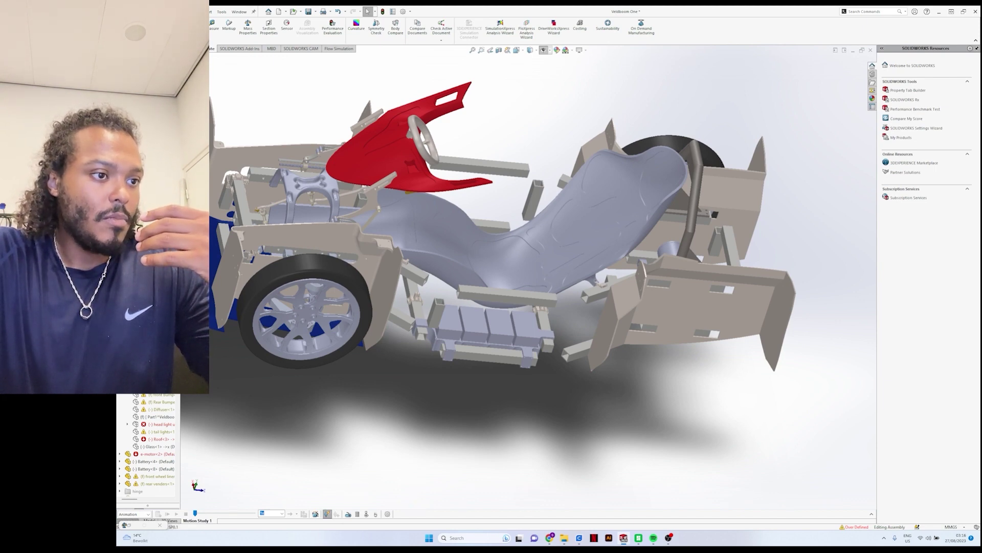
Step: Show the hidden body shell, raised canopy and wheels again
right_click(147, 395)
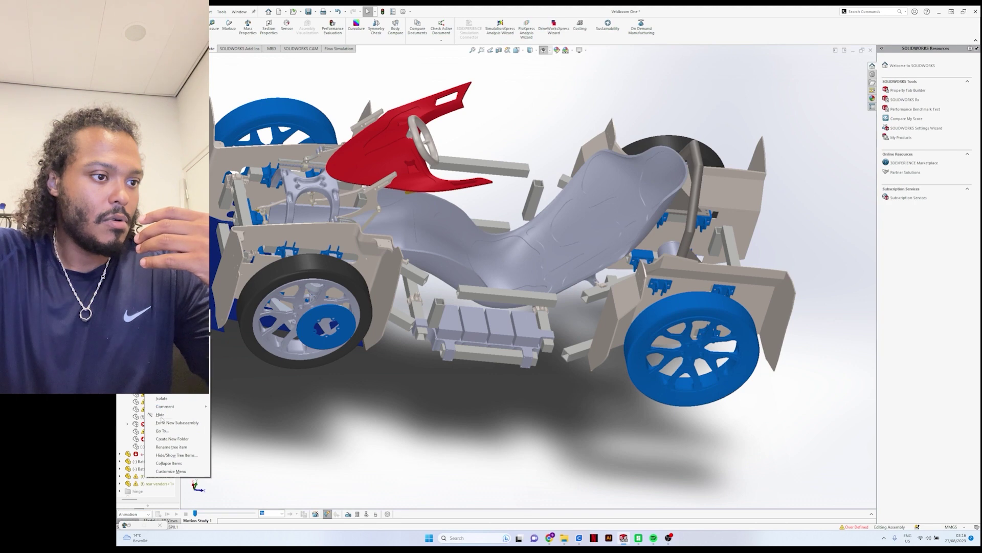
left_click(137, 397)
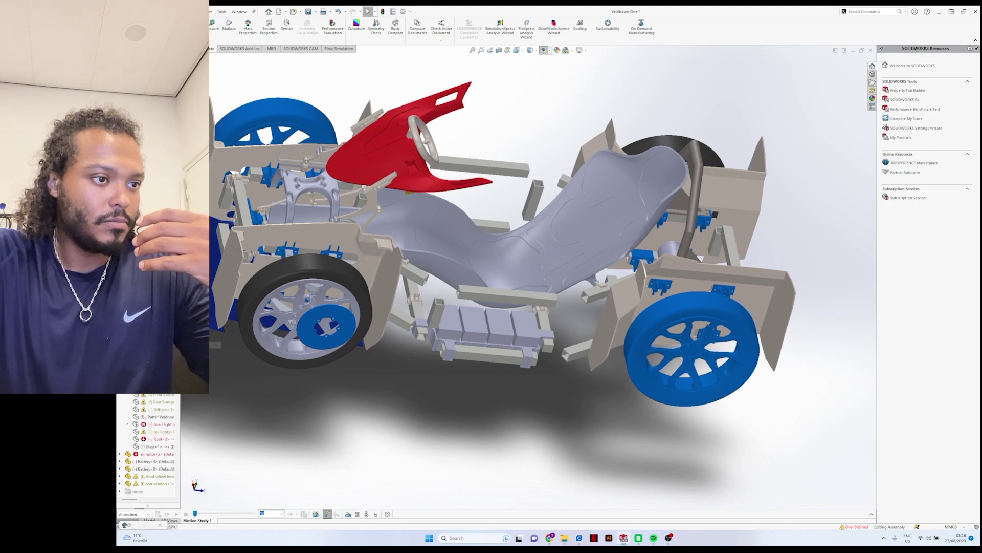
right_click(138, 397)
left_click(155, 407)
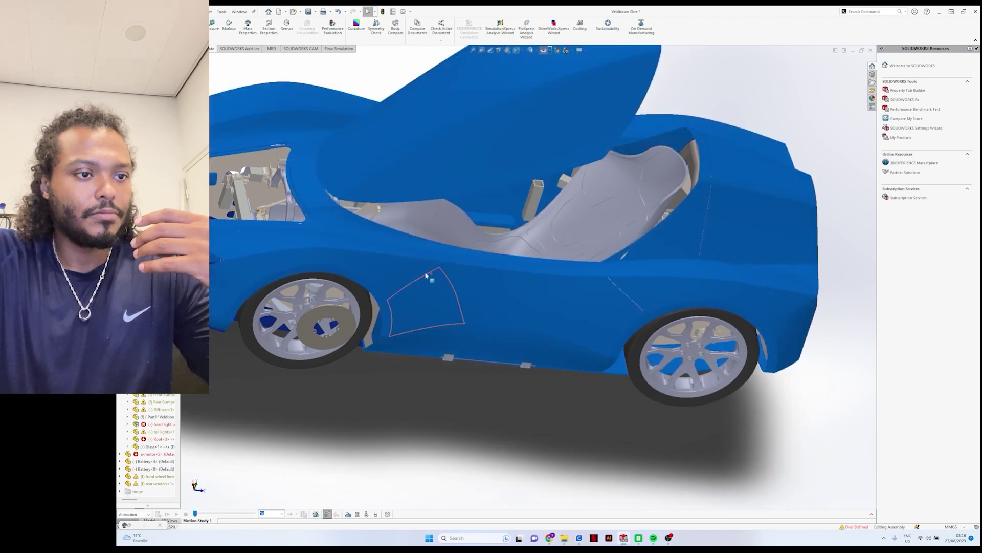
Step: Hide the misplaced brake disc at the near front wheel and clear the selection
right_click(348, 318)
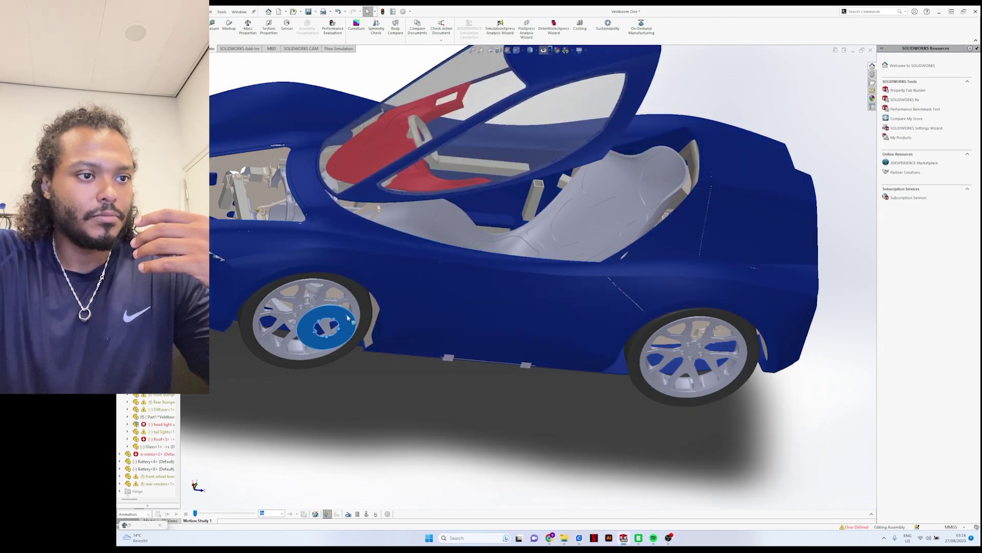
left_click(411, 280)
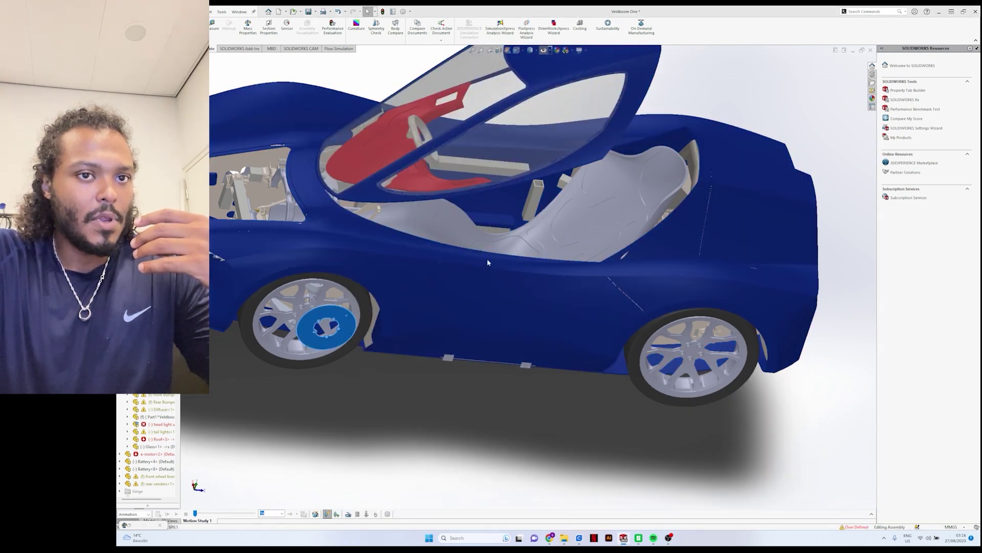
key("Escape")
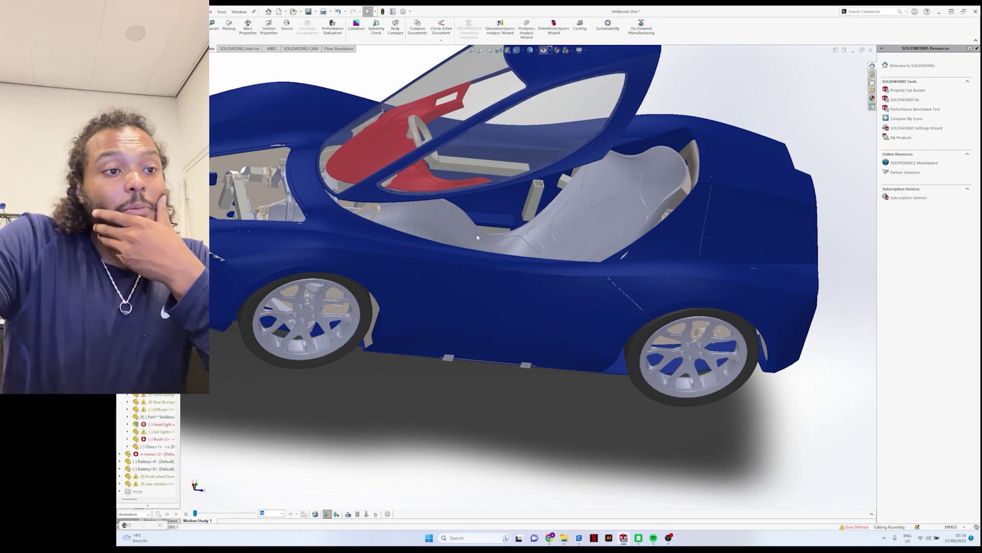
Step: Lower the raised canopy until it closes flush with the body shell
scroll(482, 272, "up", 1)
mouse_move(483, 272)
middle_mouse_down()
mouse_move(468, 246)
mouse_move(492, 238)
mouse_move(491, 176)
middle_mouse_up()
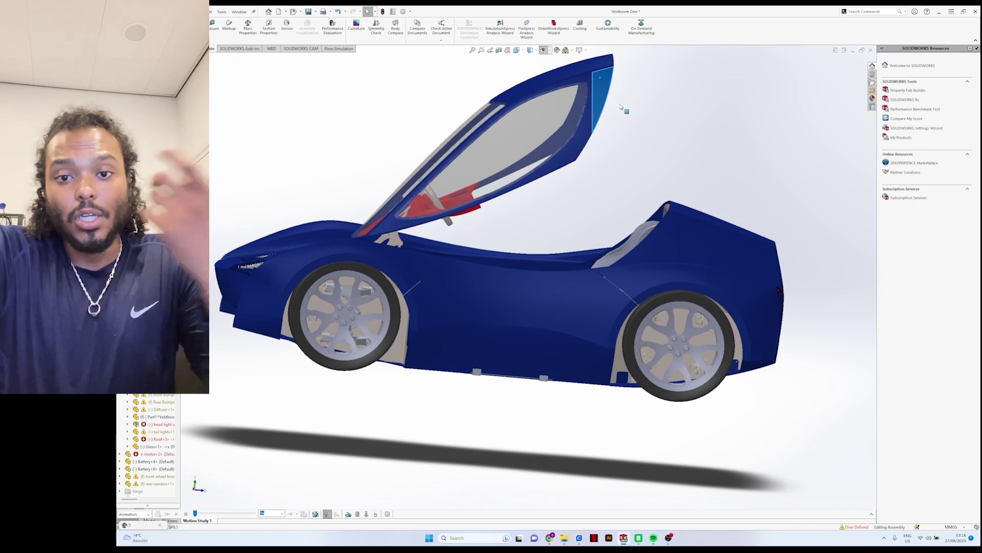
left_click_drag(621, 108, 609, 260)
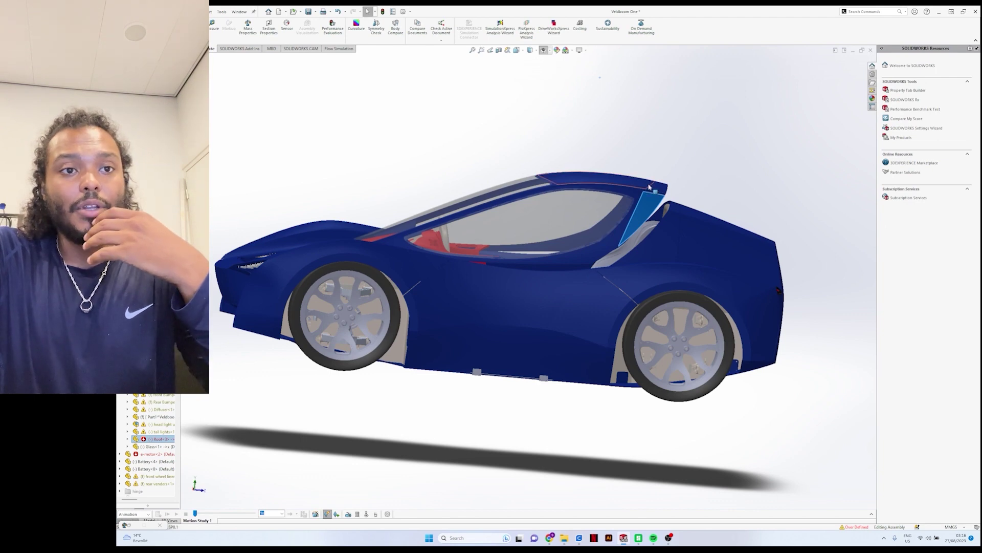
left_click_drag(649, 184, 639, 223)
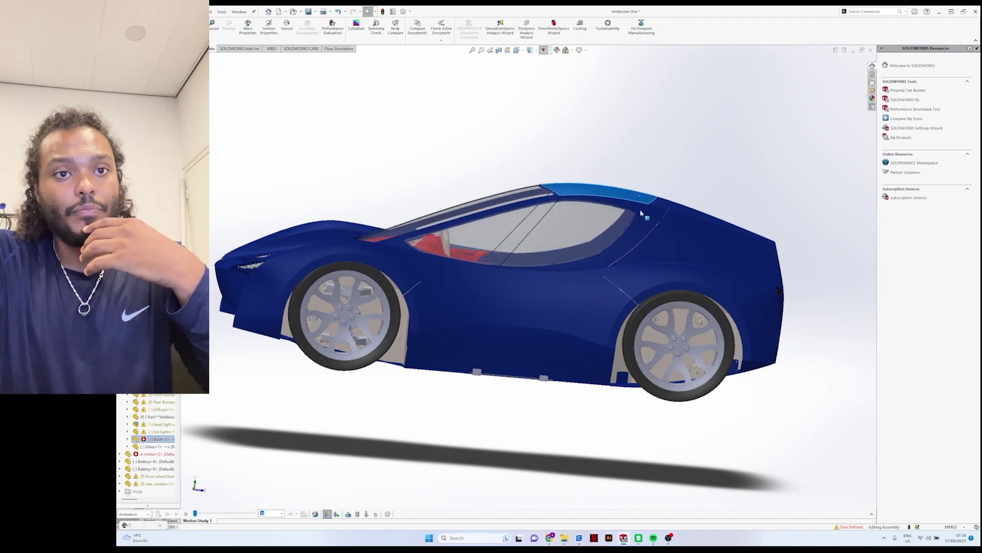
Step: Examine the tail light and the adjoining rear quarter panel from several angles
middle_click_drag(660, 249, 520, 351)
scroll(551, 295, "down", 5)
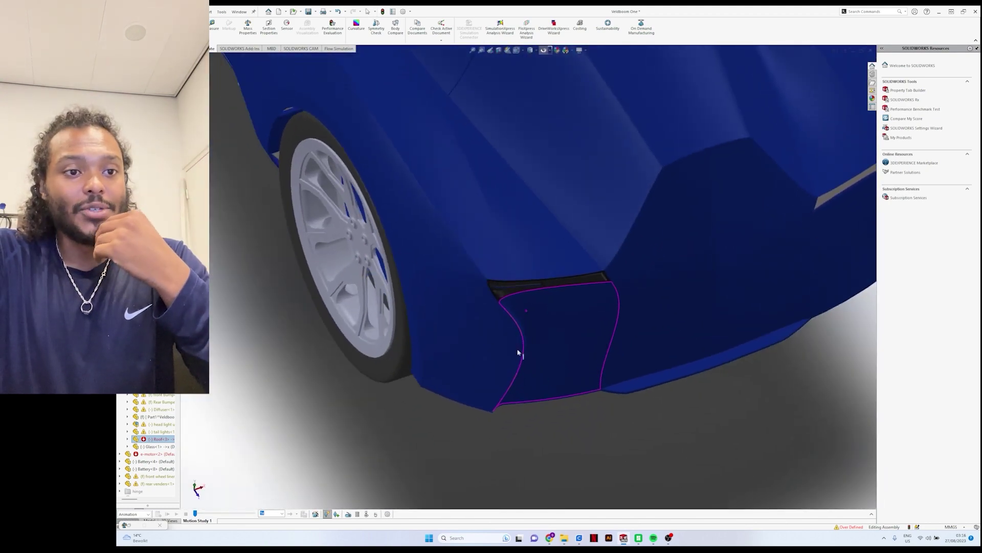
left_click(519, 340)
scroll(491, 317, "down", 3)
scroll(501, 307, "up", 5)
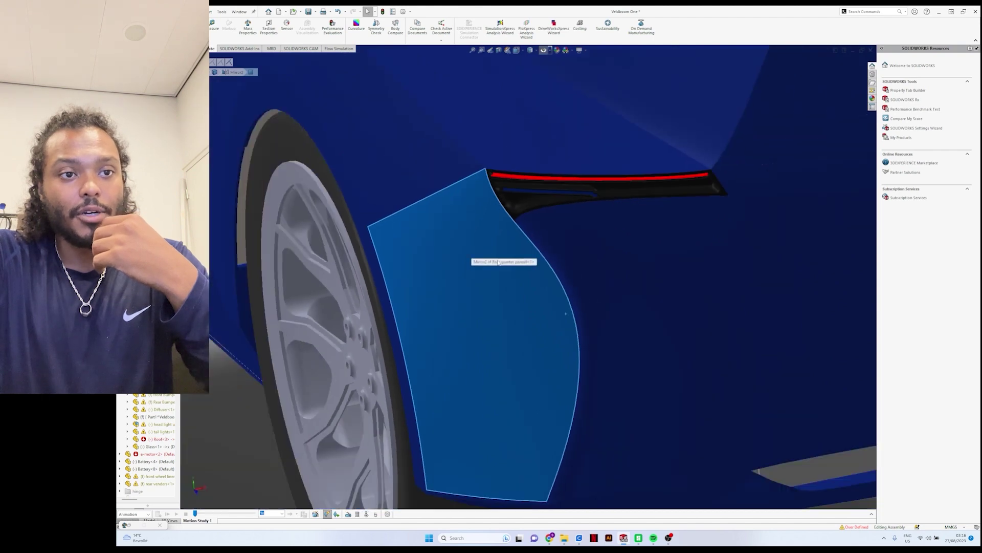
middle_click_drag(517, 324, 506, 375)
middle_click_drag(628, 440, 385, 219)
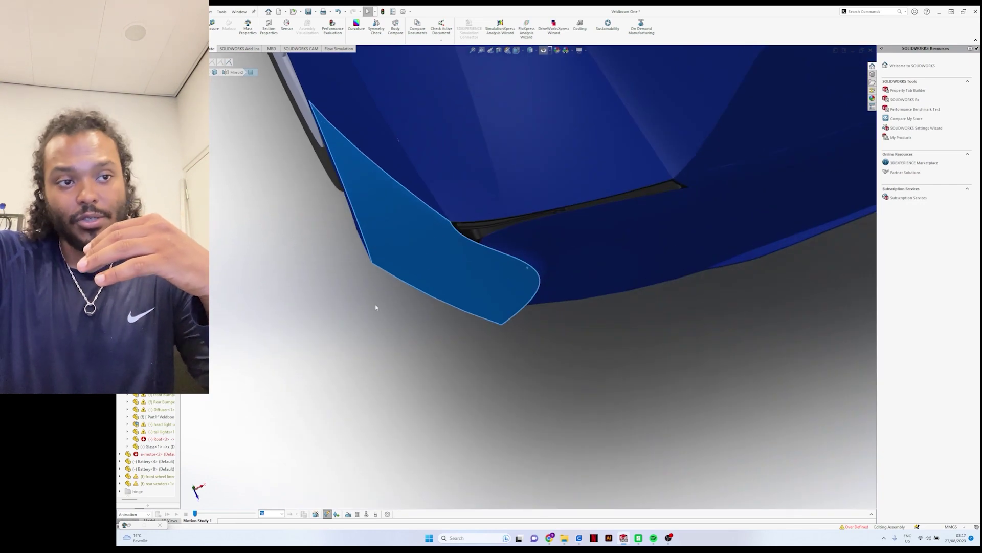
mouse_move(424, 228)
middle_mouse_down()
mouse_move(430, 210)
mouse_move(559, 253)
middle_mouse_up()
key("ctrl+2")
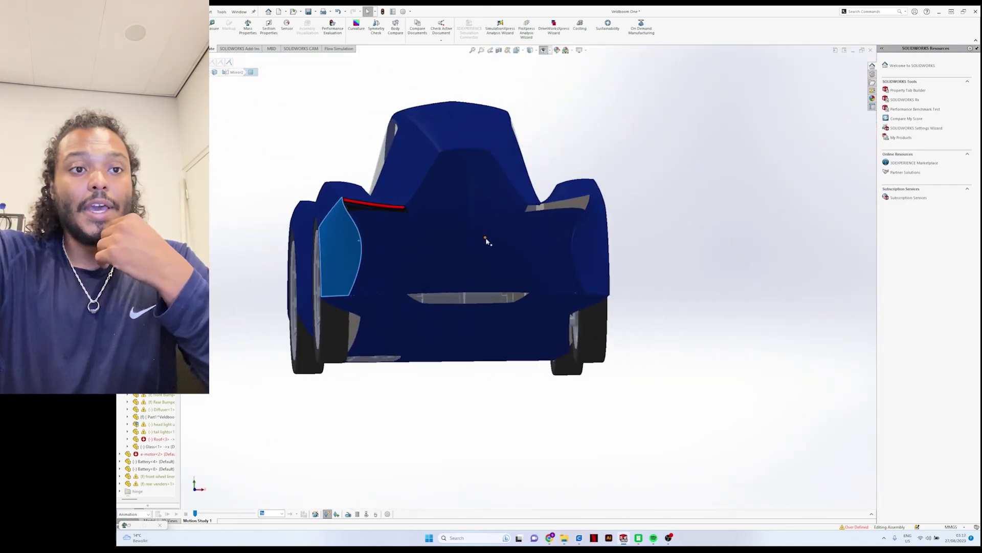
middle_click_drag(442, 251, 503, 245)
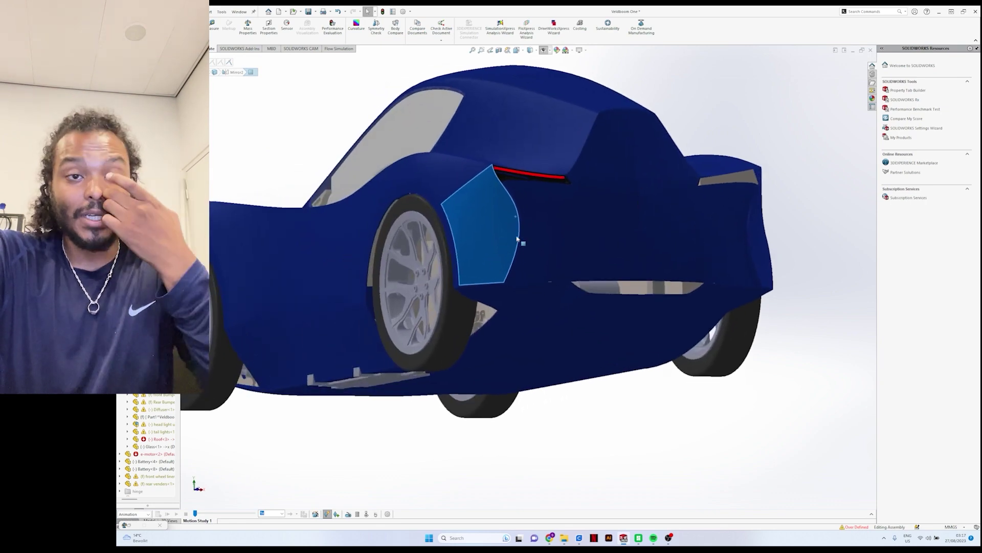
Step: Examine the rear bumper surfaces from behind and from the rear corner
left_click(717, 225)
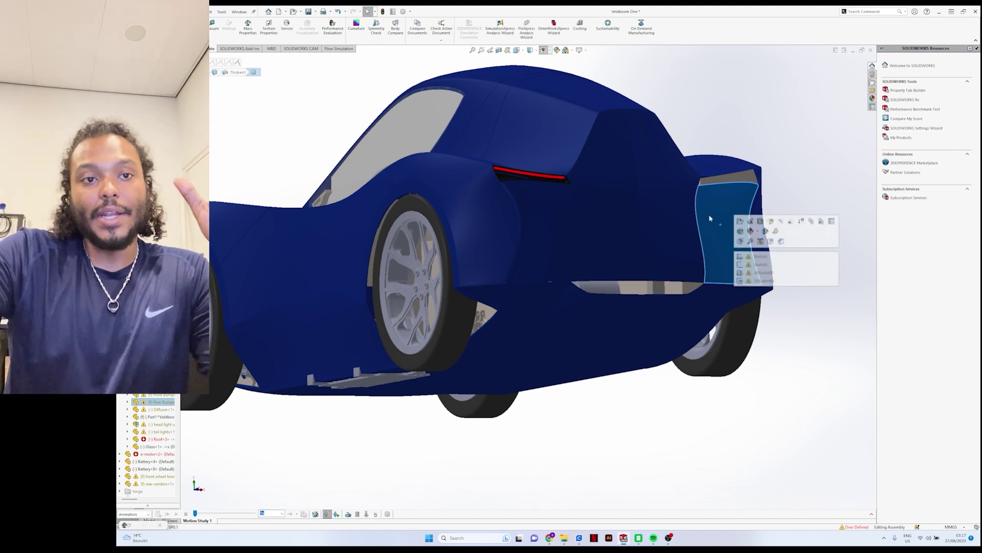
middle_click_drag(684, 226, 682, 225)
left_click(681, 226)
left_click(553, 222)
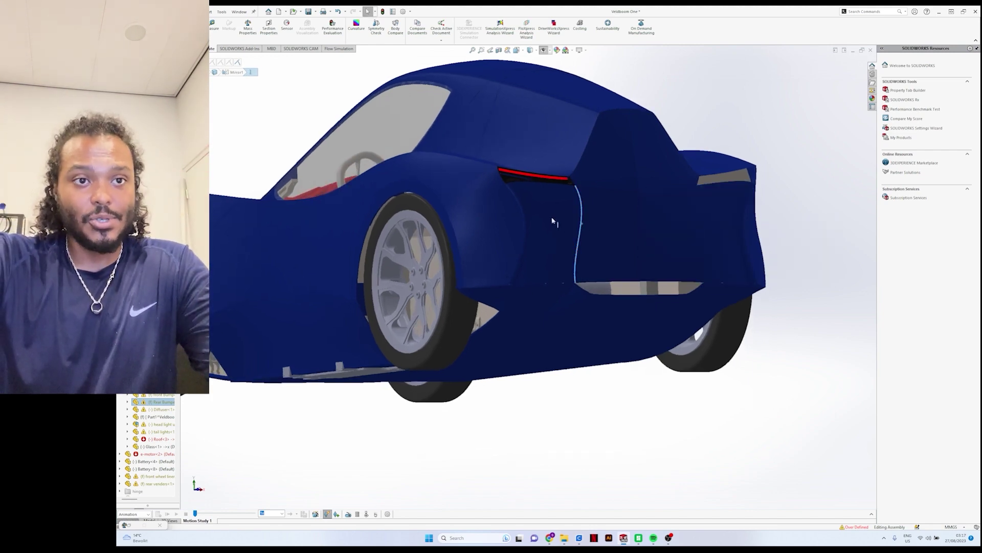
left_click(679, 227)
middle_click_drag(679, 227, 646, 239)
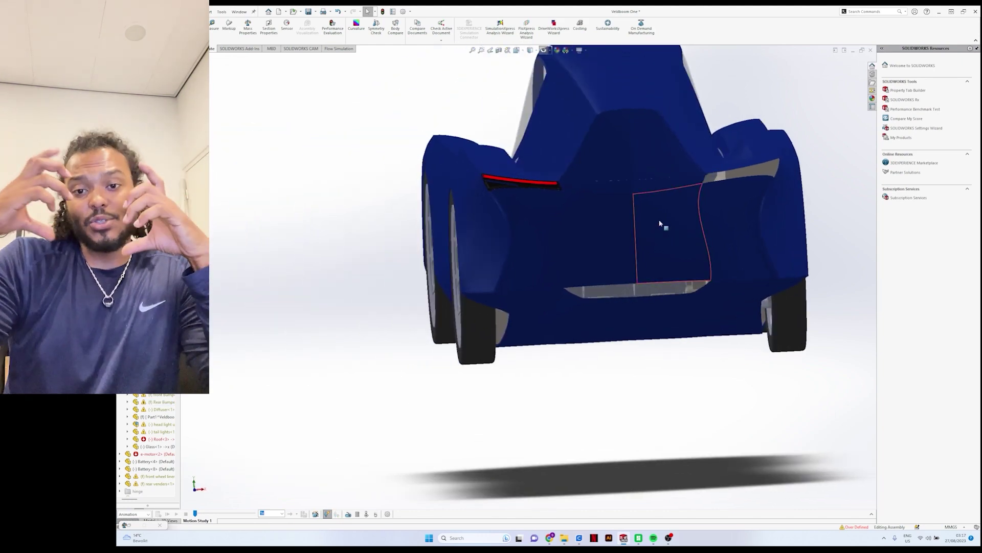
middle_click_drag(634, 235, 680, 235)
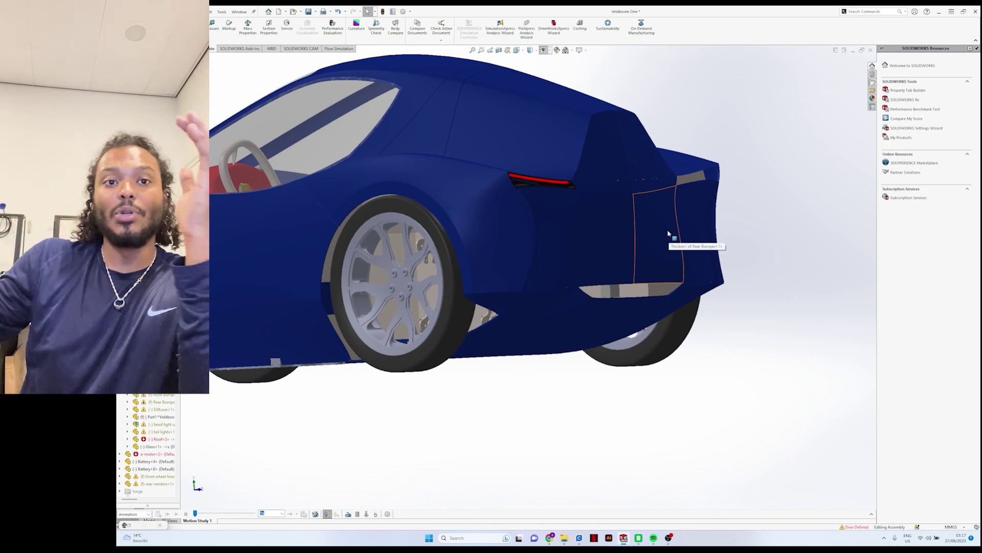
Step: Look over the front bumper, headlights and the whole closed vehicle from the front
middle_click_drag(667, 230, 550, 212)
middle_click_drag(592, 279, 429, 355)
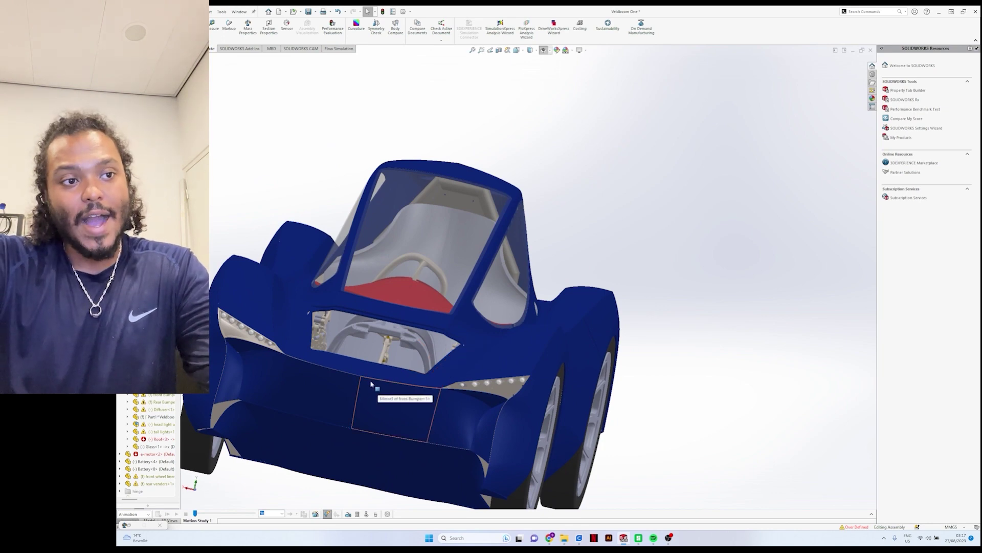
middle_click_drag(370, 380, 639, 241)
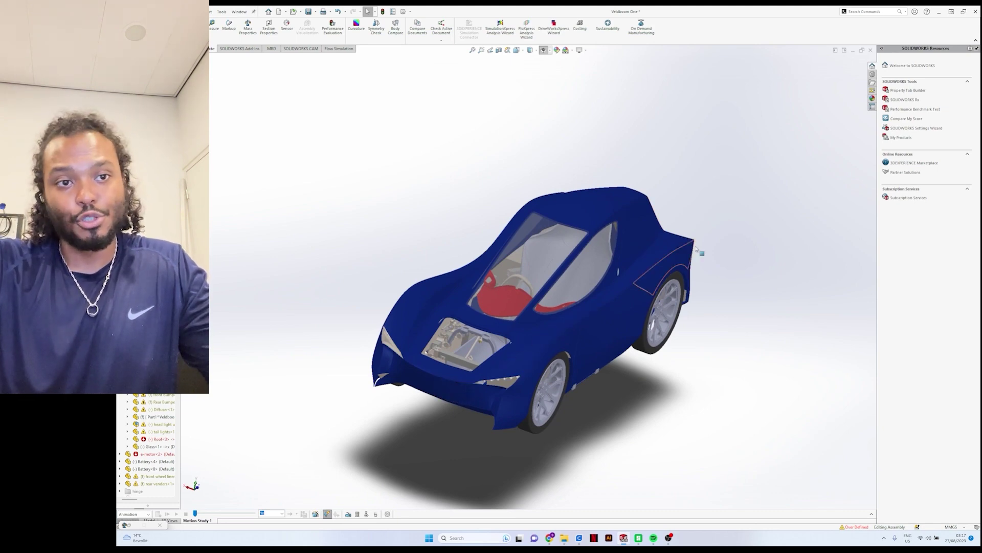
middle_click_drag(601, 277, 598, 254)
scroll(516, 313, "down", 3)
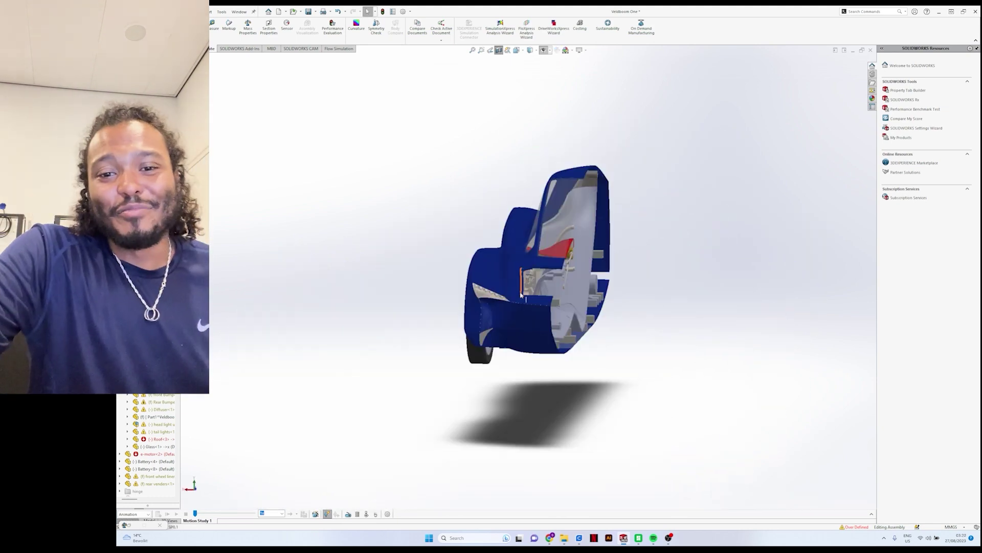
Step: Inspect the lengthwise section through the vehicle from the side, including the steering, seat and rear drivetrain
middle_click_drag(520, 294, 569, 385)
middle_click_drag(529, 325, 454, 306)
key("ctrl+3")
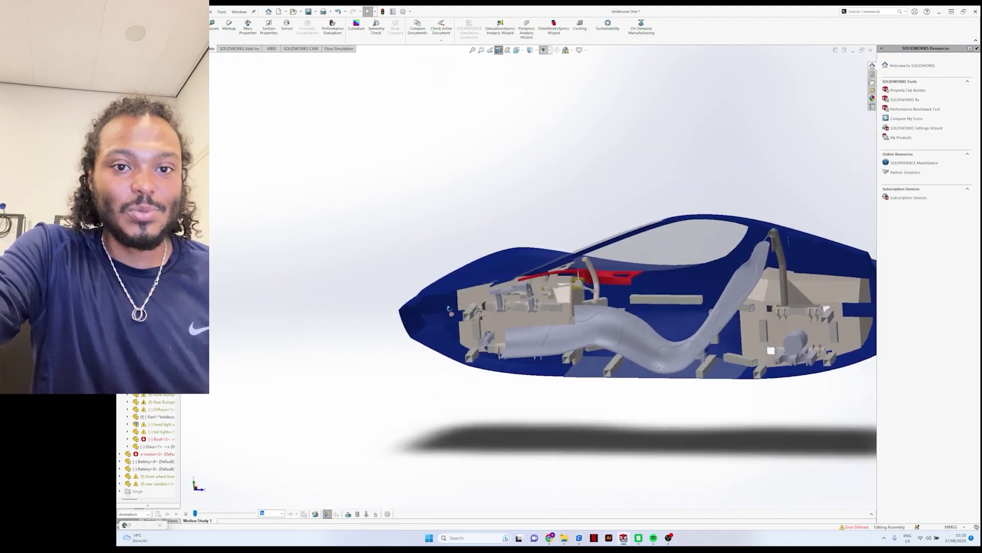
scroll(666, 297, "down", 3)
scroll(672, 300, "down", 4)
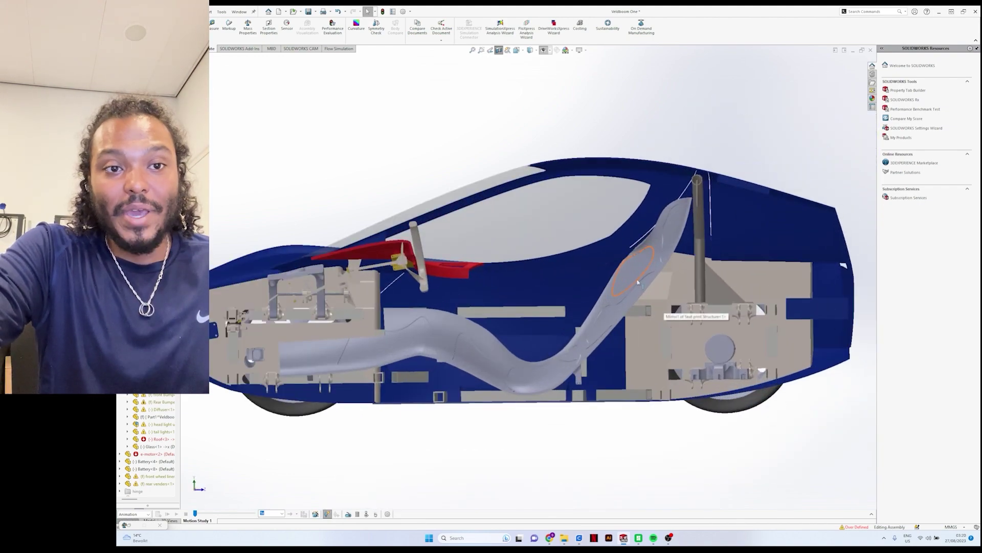
Step: Review the full lengthwise section of the vehicle from the side and from slightly tilted angles
scroll(672, 321, "up", 5)
middle_click_drag(686, 368, 555, 281)
key("ctrl+3")
scroll(585, 284, "down", 4)
scroll(584, 281, "up", 3)
middle_click_drag(428, 295, 511, 298)
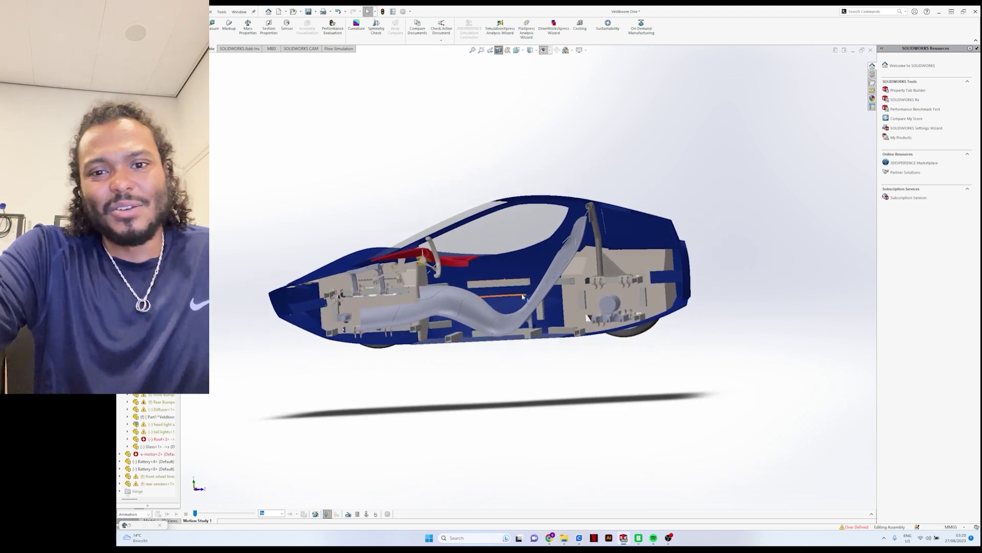
middle_click_drag(588, 317, 585, 316)
middle_click_drag(579, 289, 559, 280)
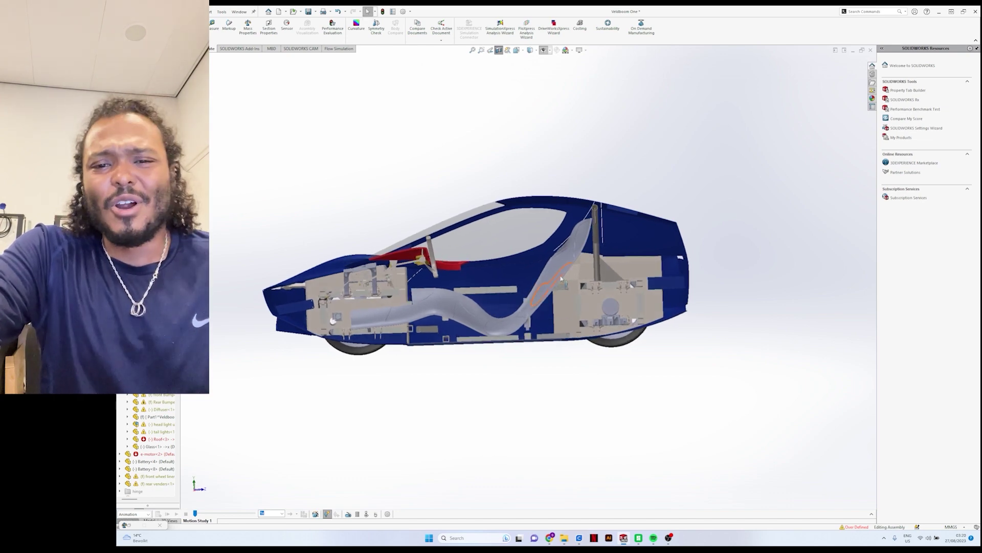
middle_click_drag(577, 295, 577, 299)
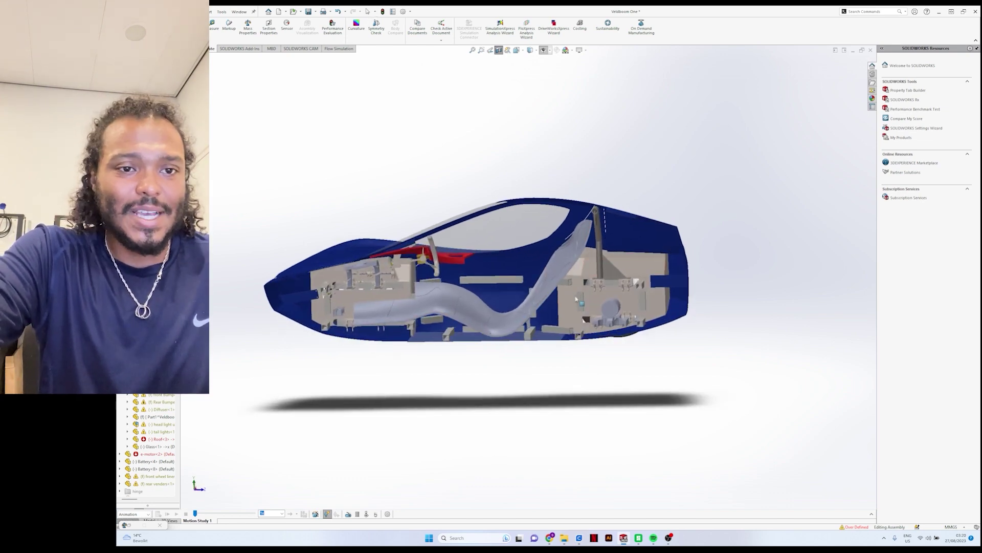
Step: Examine the rear drivetrain, its mounting panel and the vertical post behind the seat in the section view
scroll(576, 298, "down", 5)
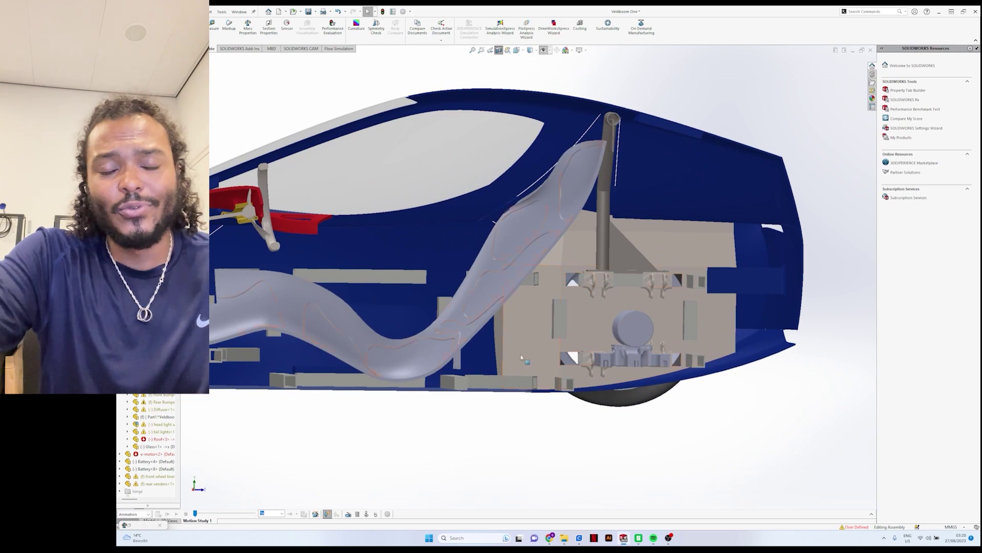
scroll(520, 357, "up", 3)
scroll(563, 262, "down", 1)
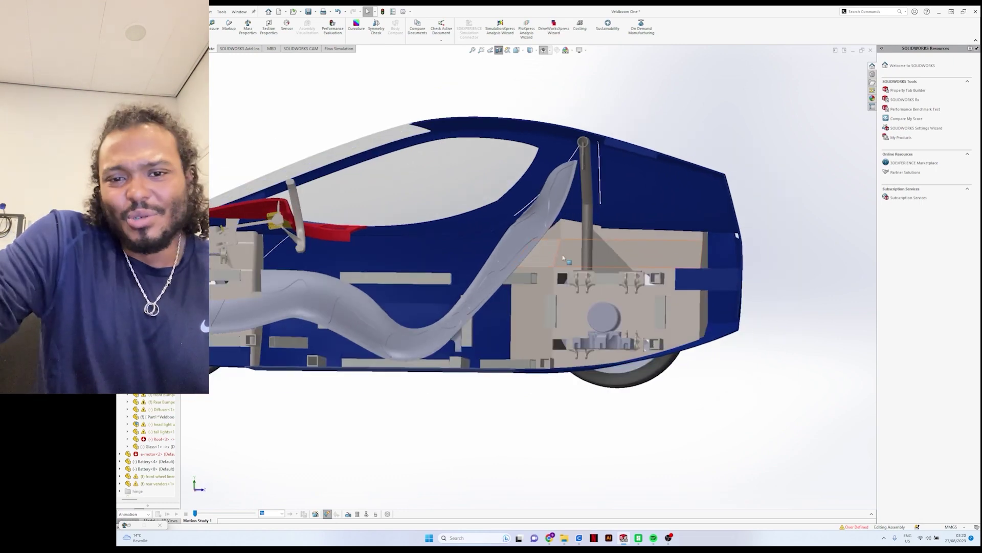
scroll(563, 259, "up", 4)
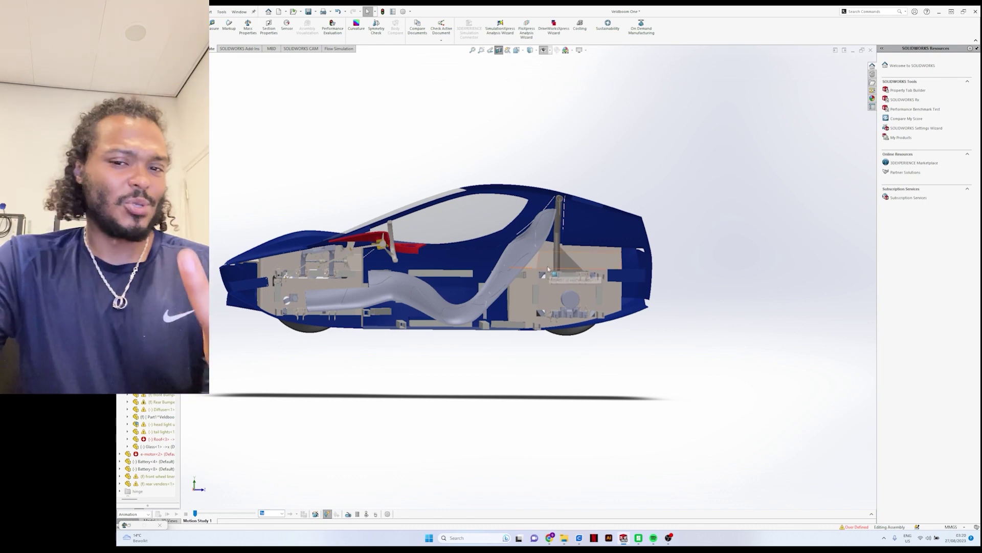
scroll(547, 279, "down", 4)
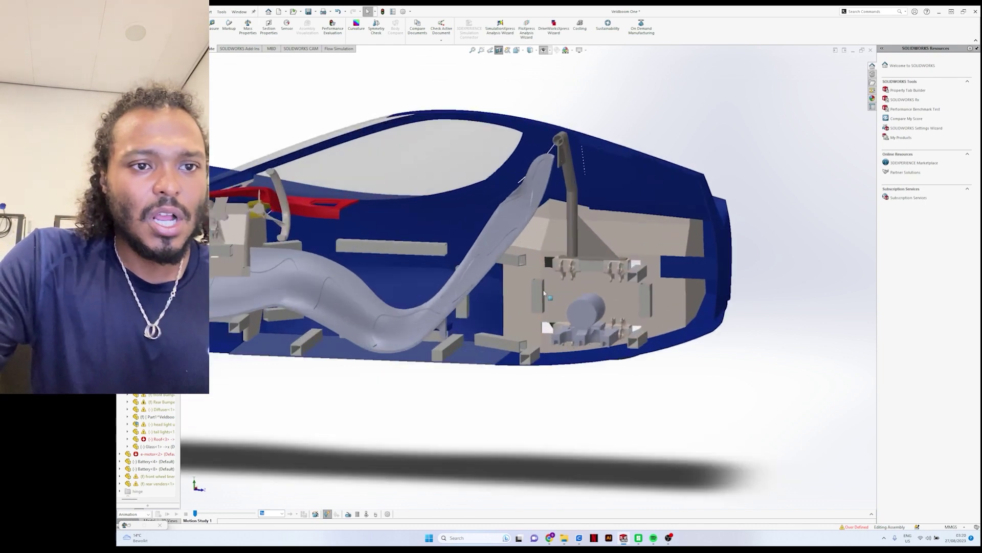
scroll(545, 293, "down", 2)
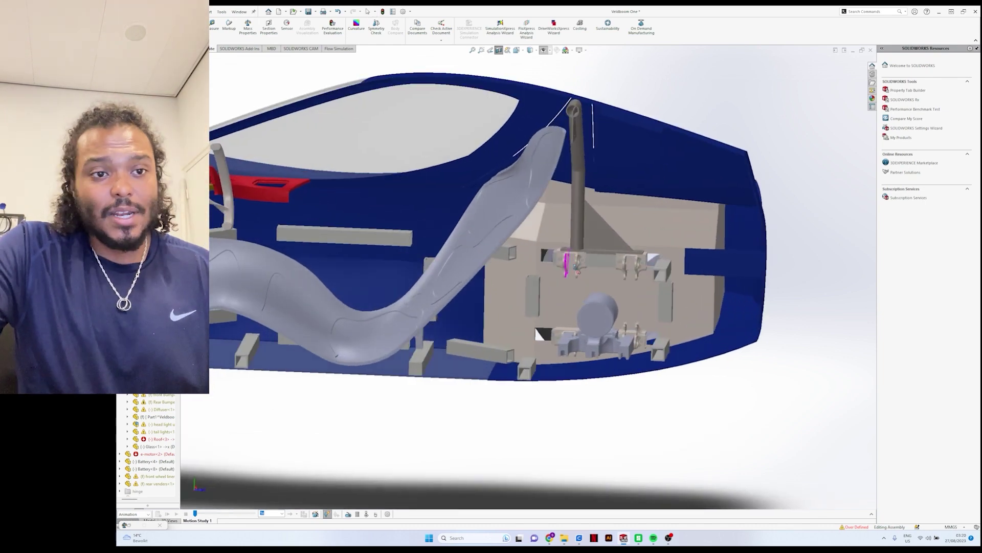
scroll(577, 271, "up", 6)
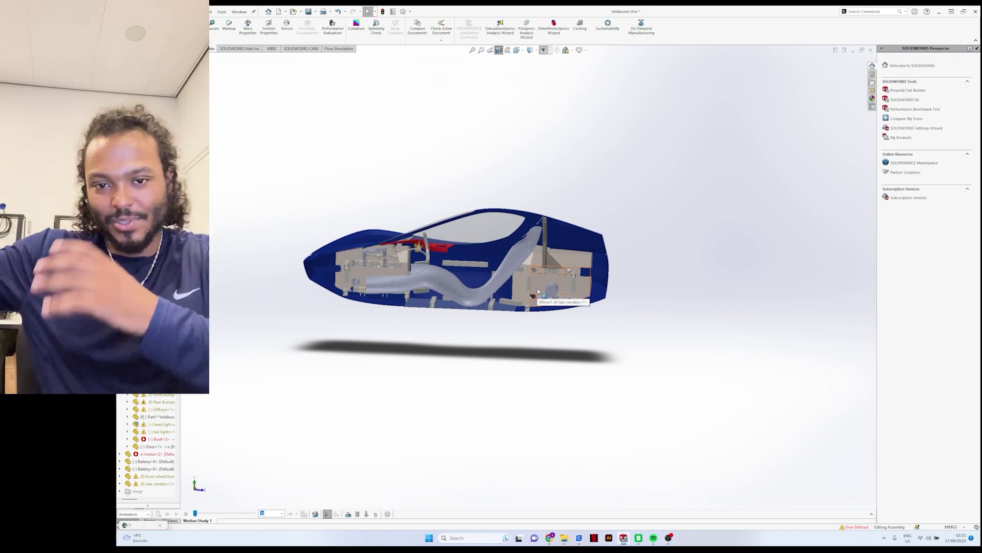
Step: Compare the seat, dashboard and front compartment layout in the sectioned vehicle from several side angles
scroll(470, 270, "down", 3)
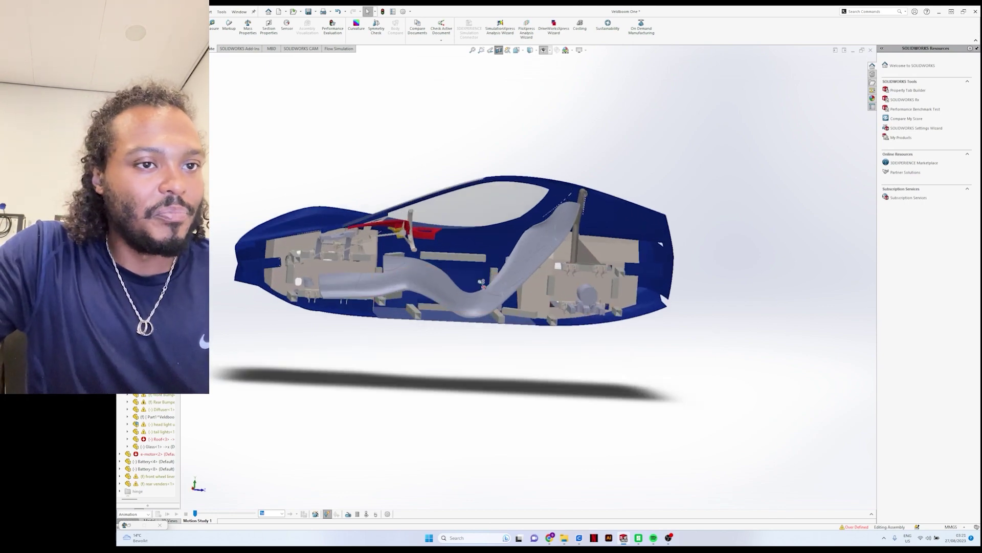
scroll(470, 271, "down", 2)
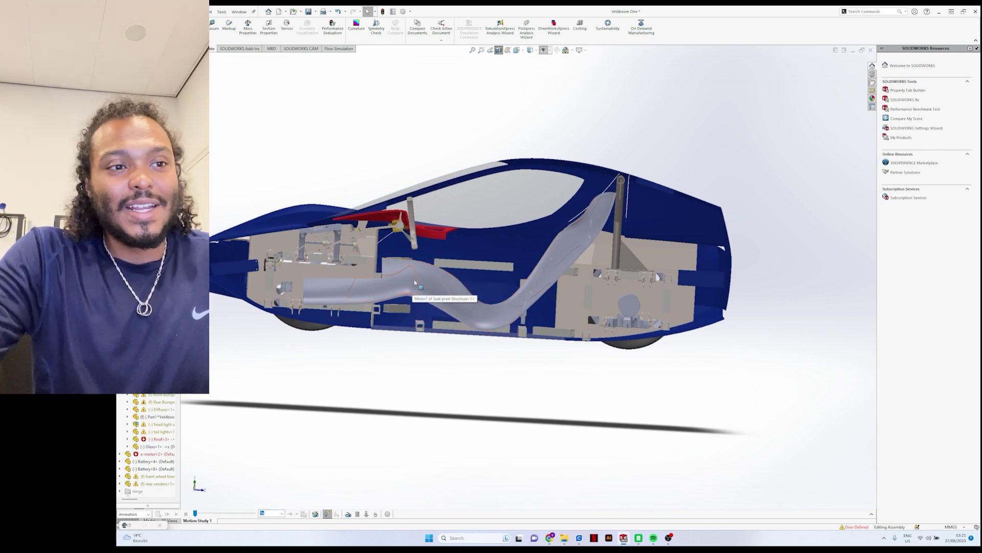
middle_click_drag(404, 290, 444, 275)
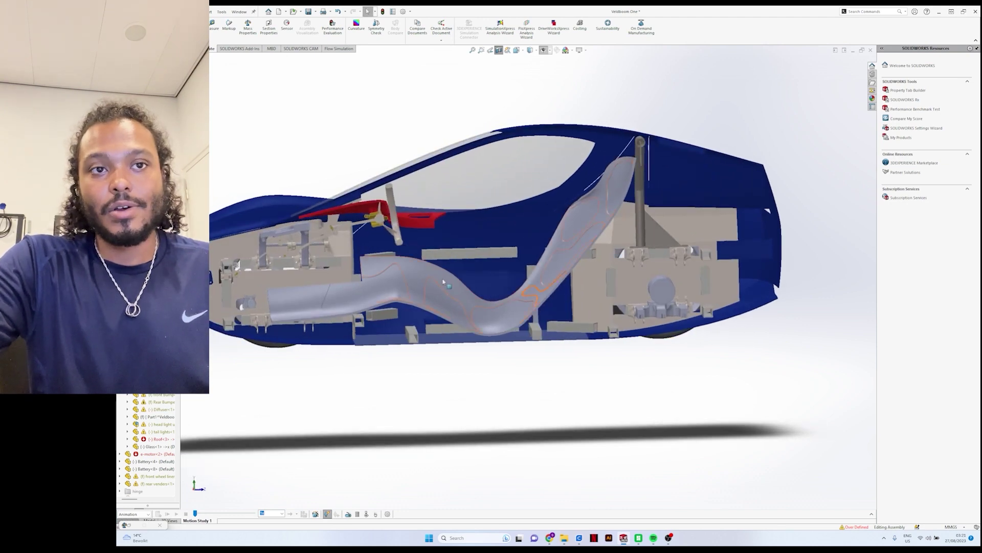
scroll(538, 261, "up", 3)
middle_click_drag(580, 249, 545, 274)
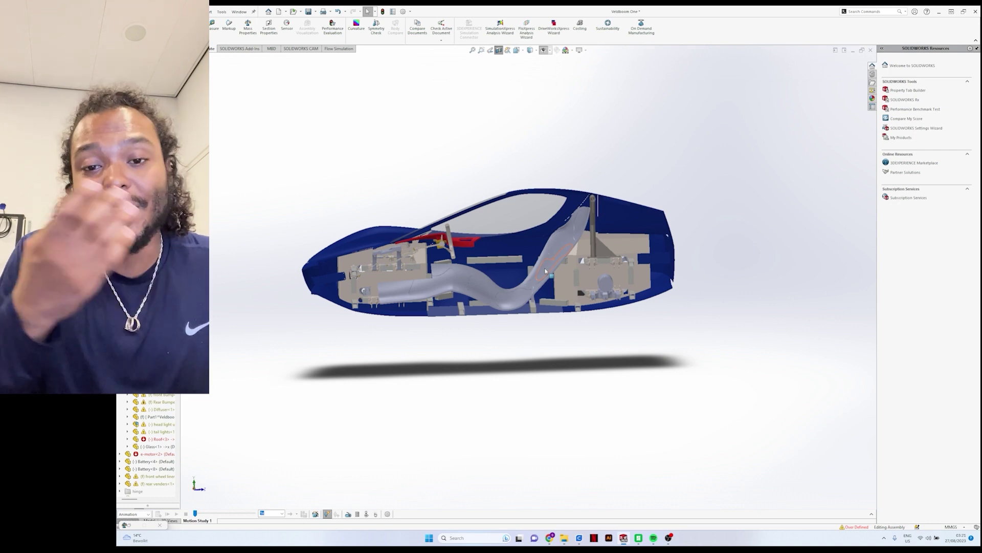
scroll(462, 239, "down", 3)
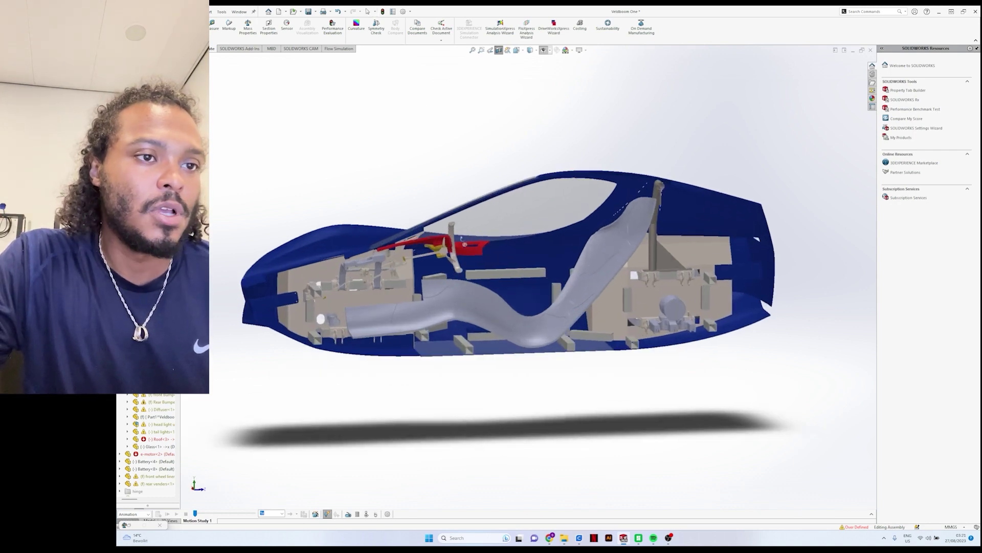
middle_click_drag(462, 239, 471, 247)
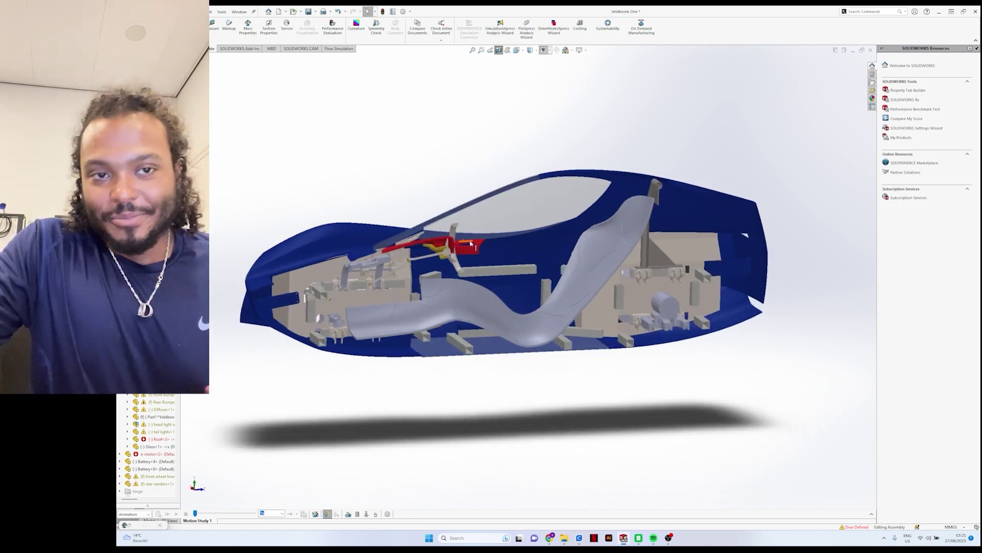
scroll(466, 263, "up", 3)
scroll(464, 270, "down", 2)
middle_click_drag(464, 270, 507, 310)
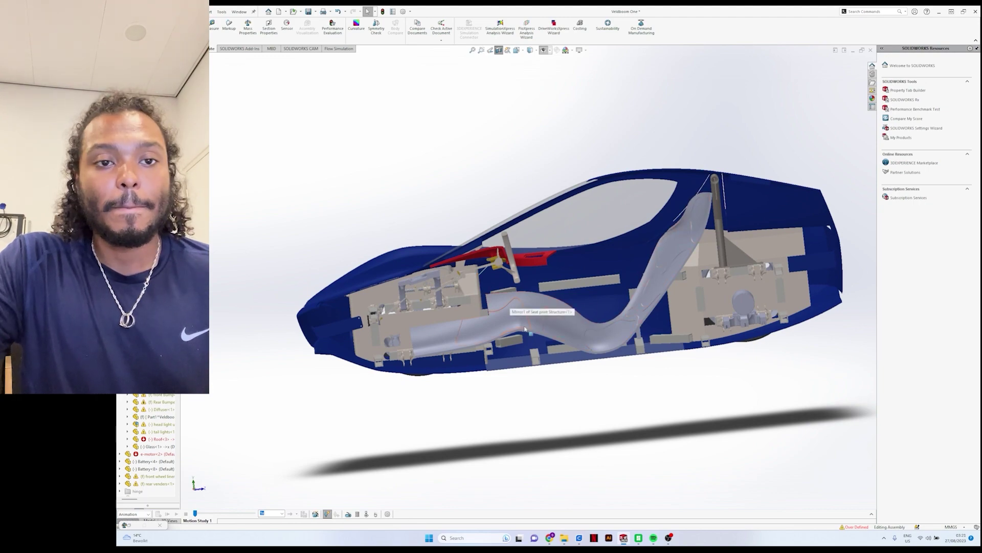
Step: Inspect the seat contour, steering wheel and floor frame tubes up close within the sectioned cabin
middle_click_drag(529, 325, 515, 325)
scroll(521, 317, "down", 4)
scroll(521, 317, "up", 3)
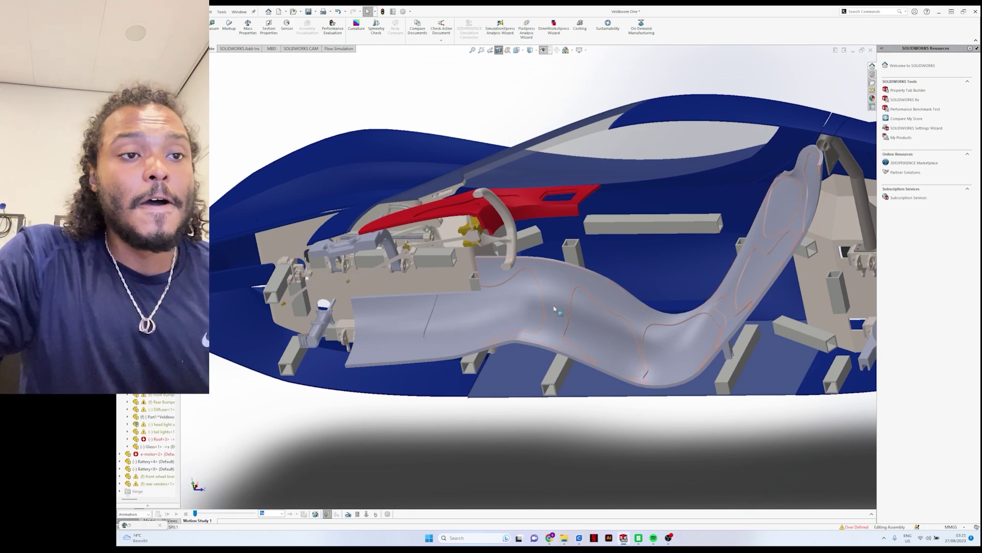
middle_click_drag(554, 309, 559, 277)
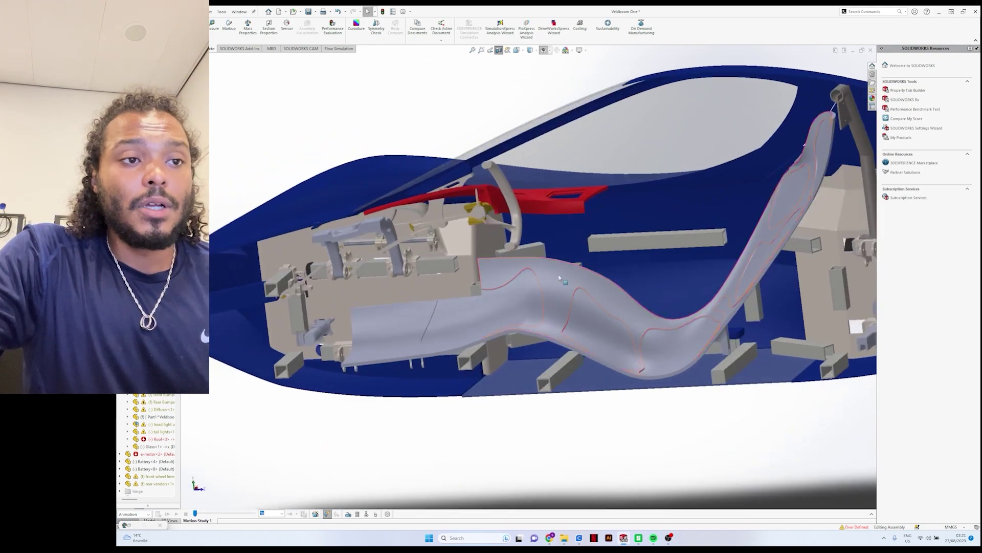
middle_click_drag(580, 326, 644, 275)
scroll(641, 305, "up", 5)
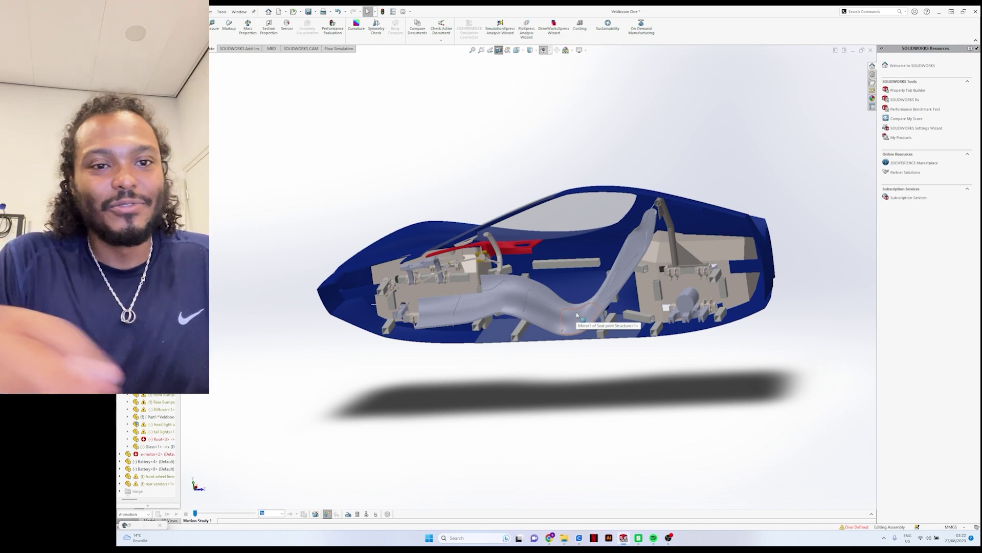
middle_click_drag(577, 315, 491, 273)
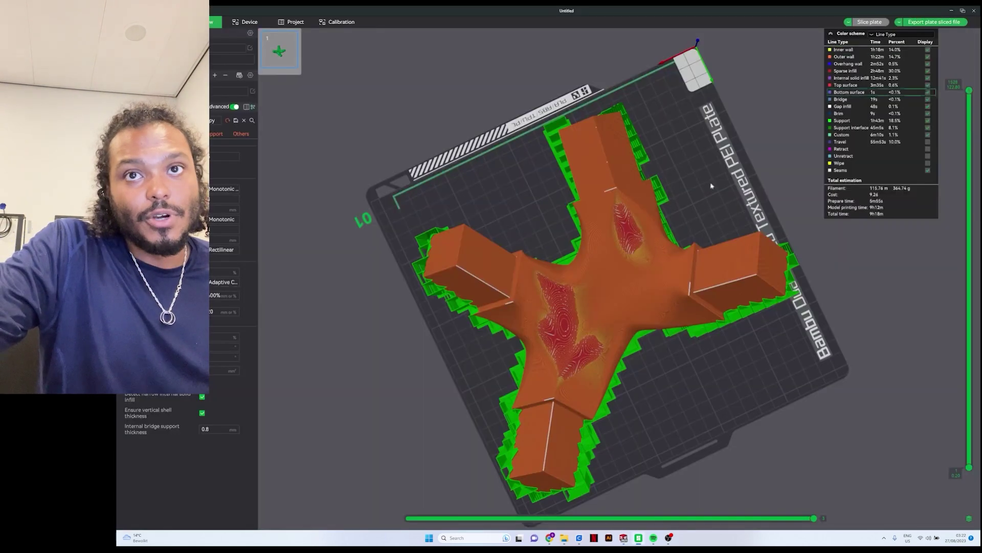
Step: Close the Bambu Studio project without saving its changes, and close the Cura slicer showing the side panels
left_click(975, 11)
left_click(619, 293)
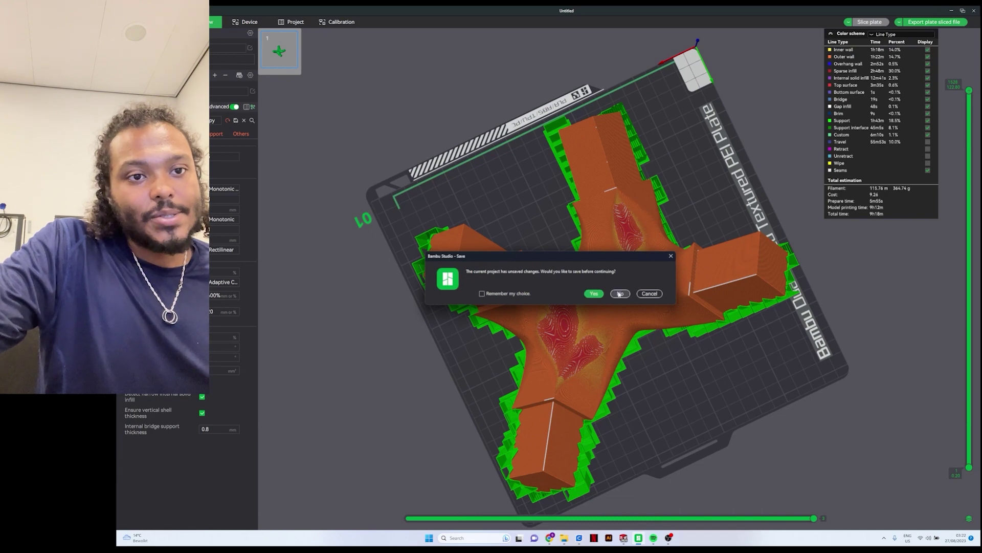
left_click(597, 355)
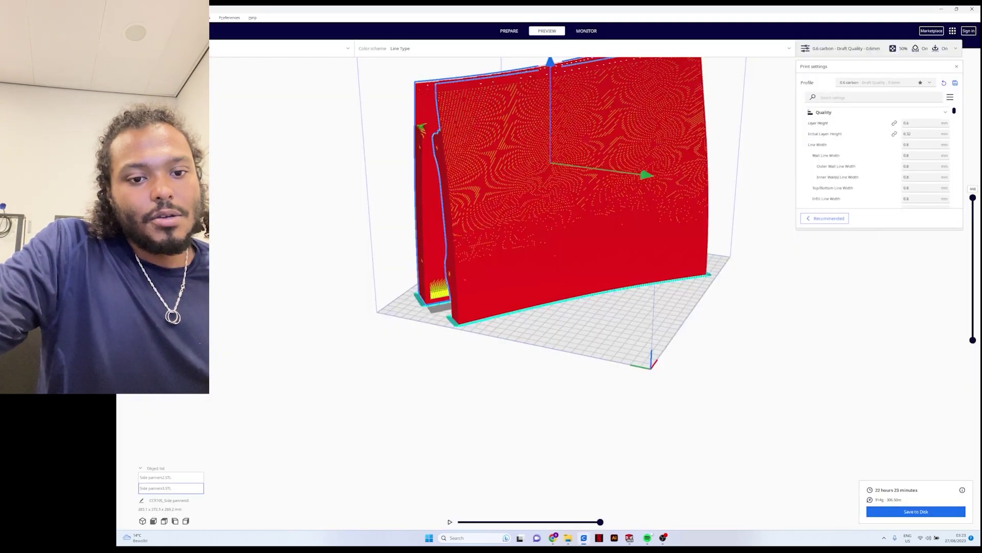
left_click(646, 539)
left_click(573, 116)
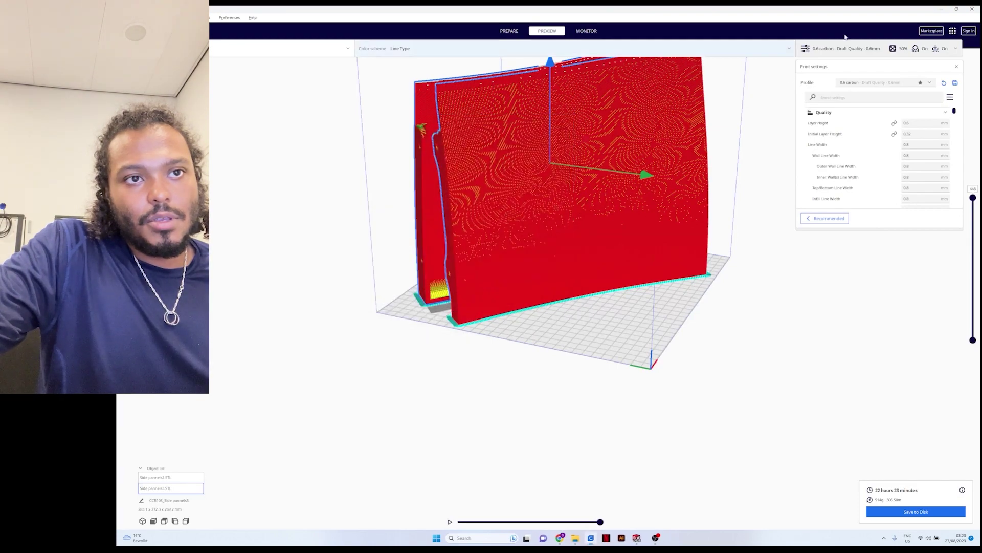
left_click(973, 9)
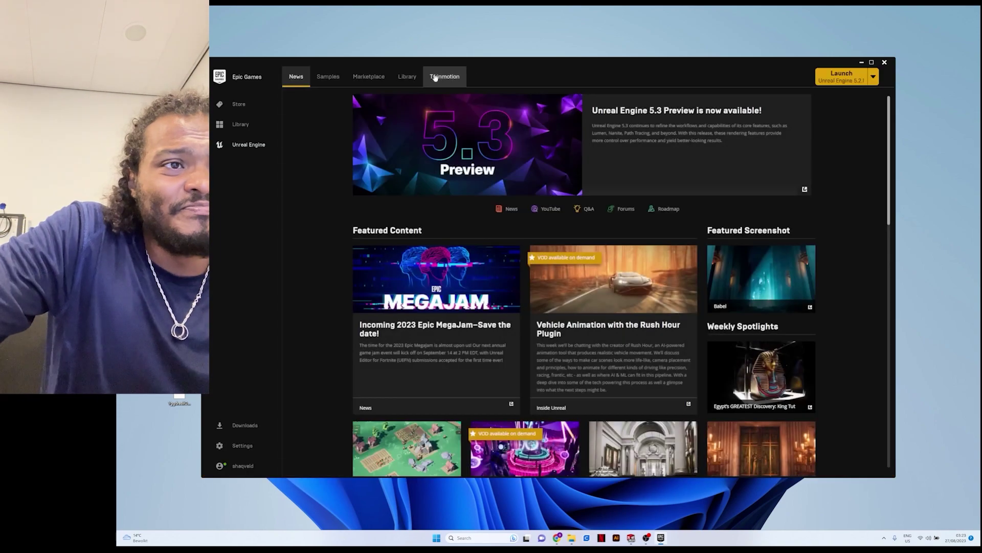
Step: Open the GodSpeed project from the Epic Games Launcher's Unreal Engine library and dismiss the Message Log
left_click(408, 77)
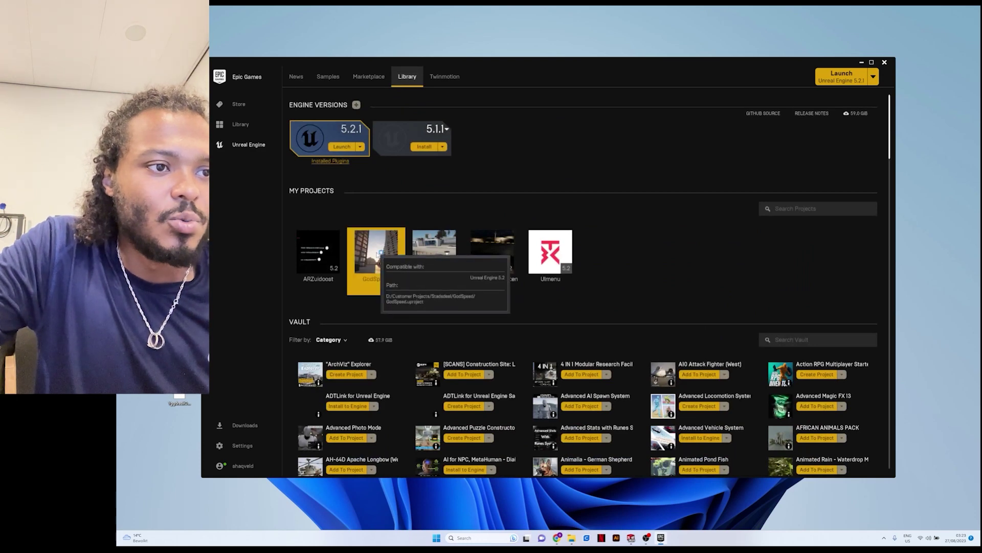
double_click(380, 253)
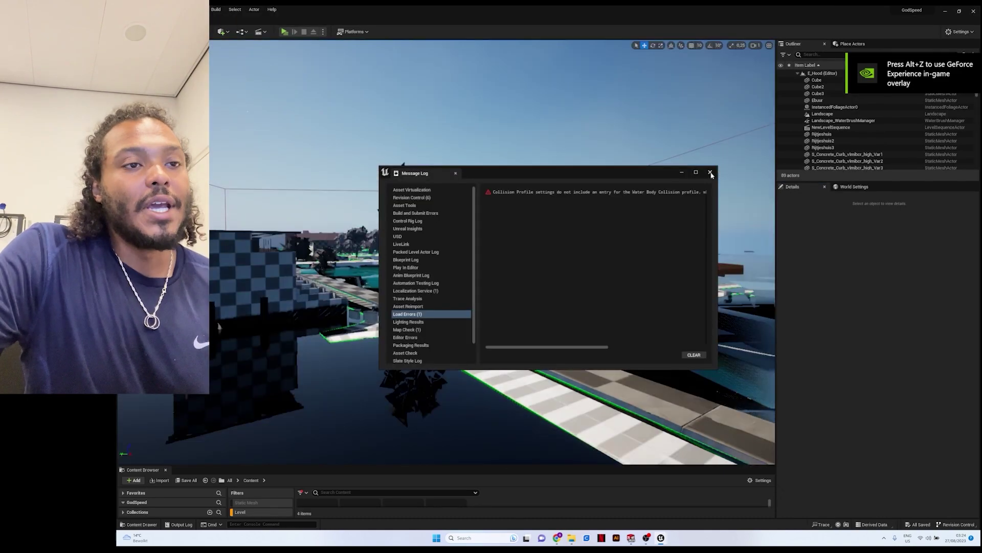
left_click(711, 173)
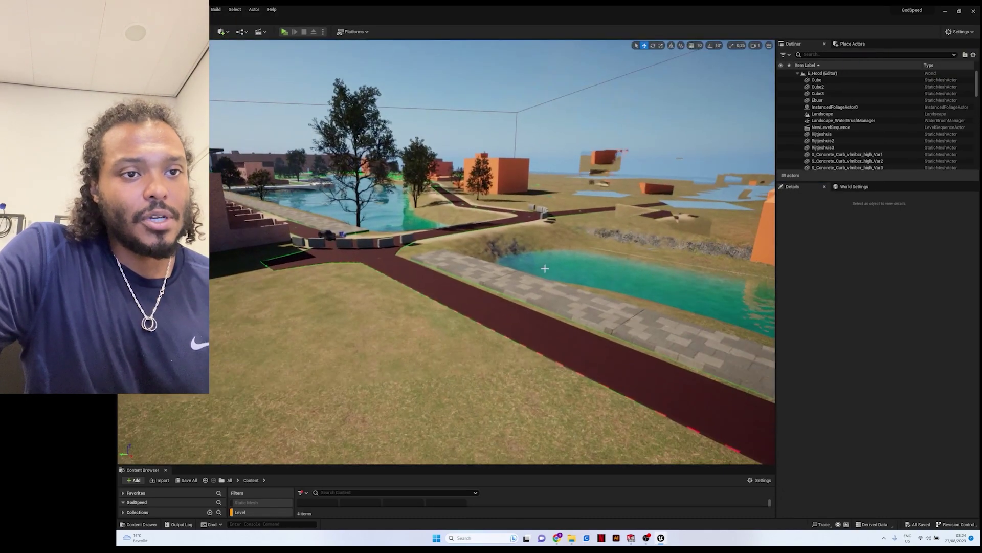
Step: Select the Ebuur static mesh in the level and snap it to the floor
scroll(545, 268, "up", 10)
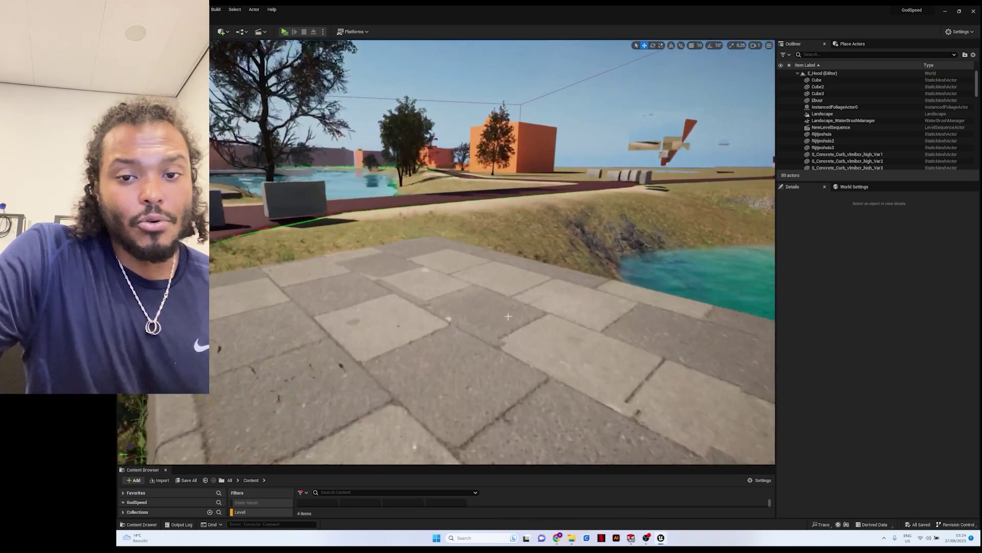
scroll(508, 317, "up", 10)
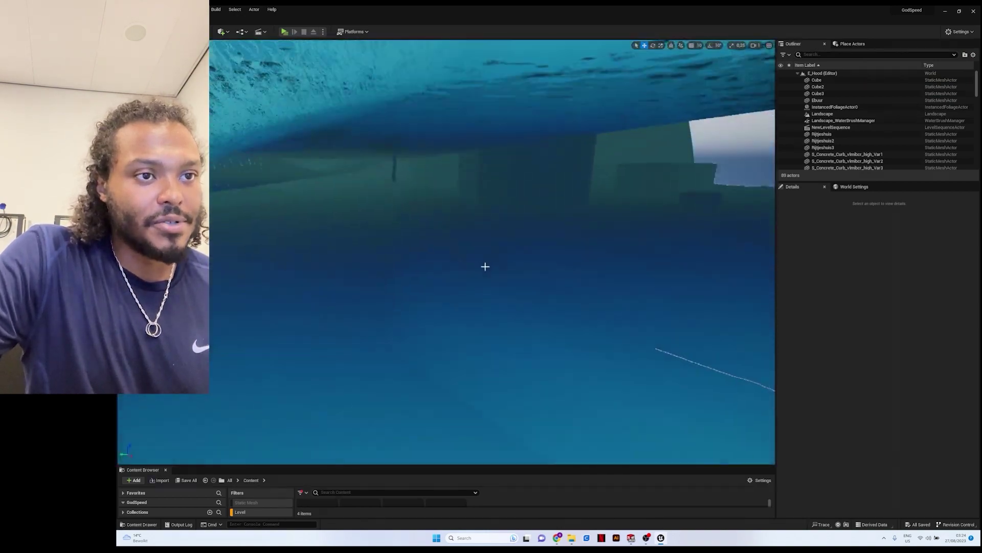
scroll(485, 266, "up", 10)
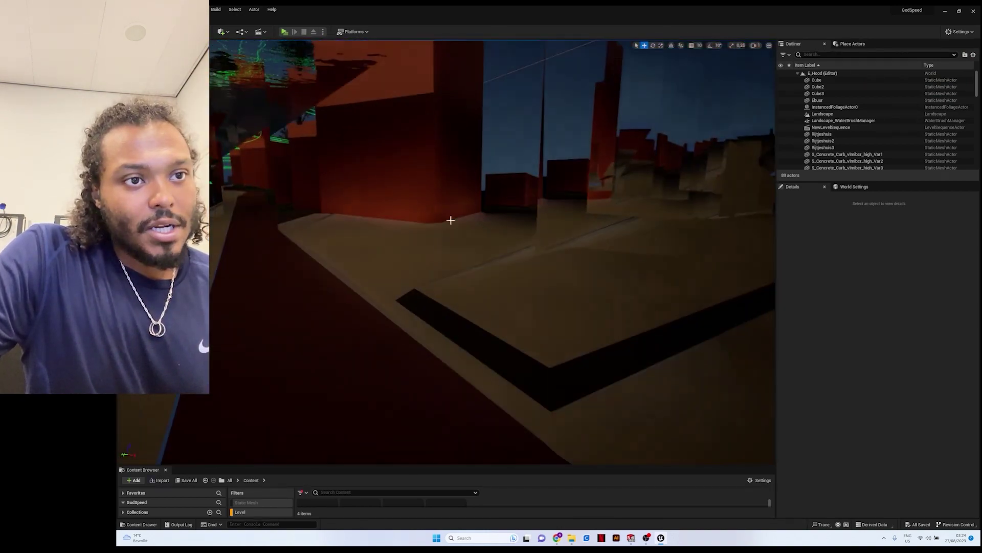
left_click(450, 248)
scroll(450, 254, "up", 10)
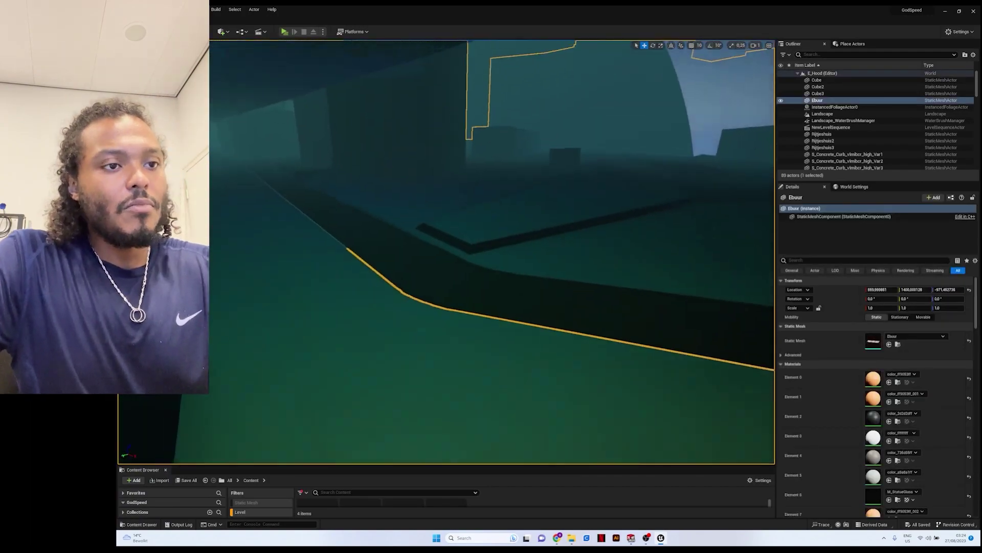
scroll(491, 250, "down", 15)
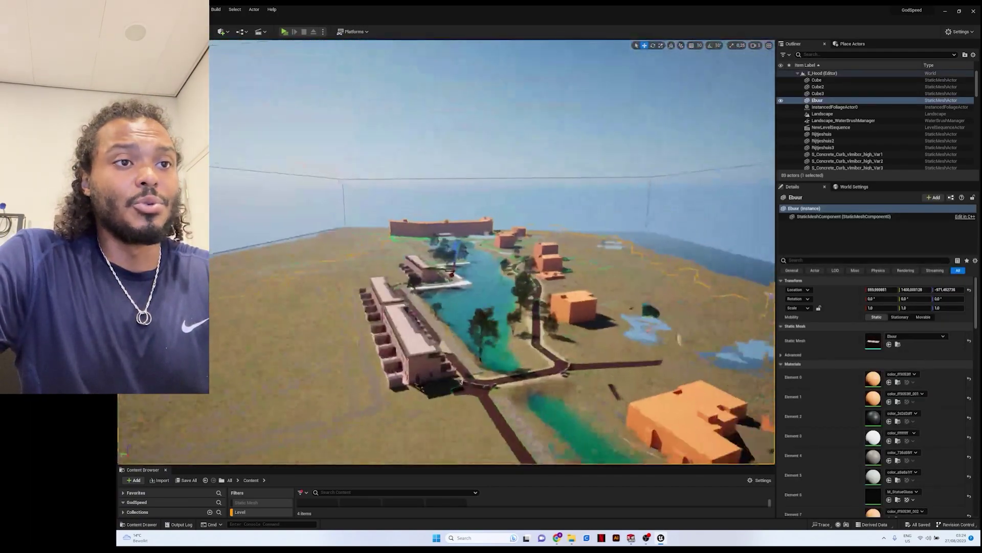
scroll(491, 251, "up", 5)
key("End")
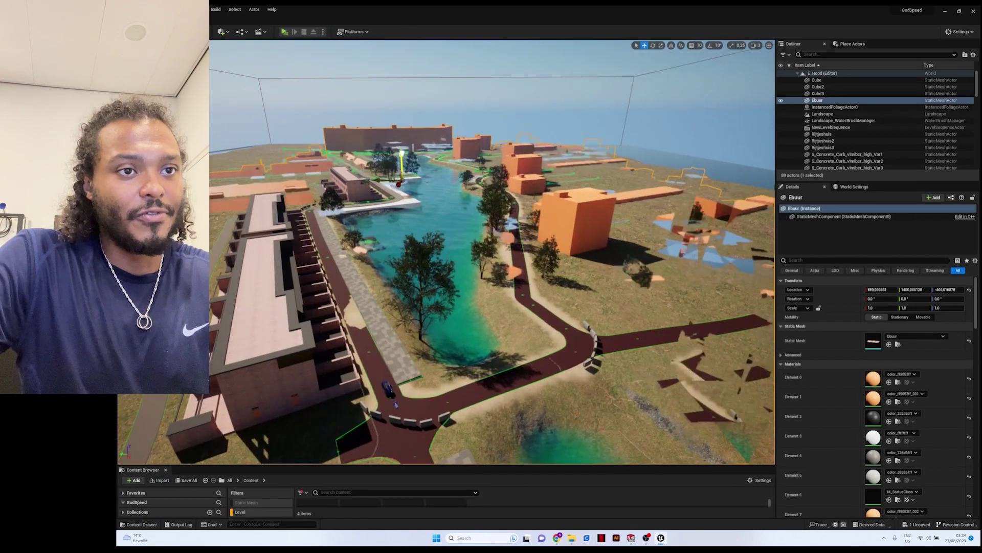
Step: Lower the Ebuur mesh along the Z axis beneath the landscape and check the result around the lake
left_click_drag(401, 153, 391, 200)
scroll(419, 120, "down", 10)
scroll(419, 120, "up", 4)
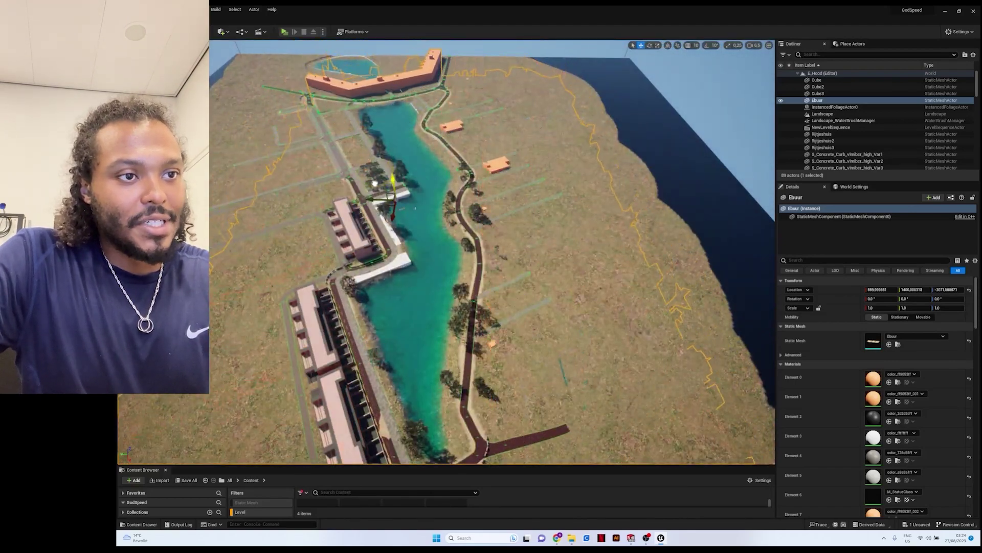
scroll(391, 200, "up", 8)
right_click_drag(230, 219, 230, 184)
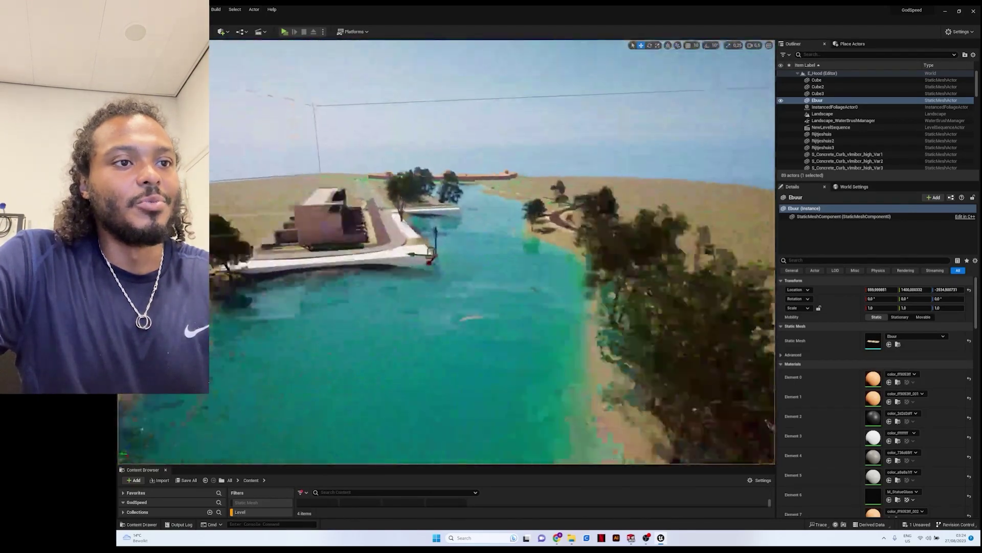
Step: Play the GodSpeed level in its preview window and maximize that window
right_click_drag(506, 292, 510, 171)
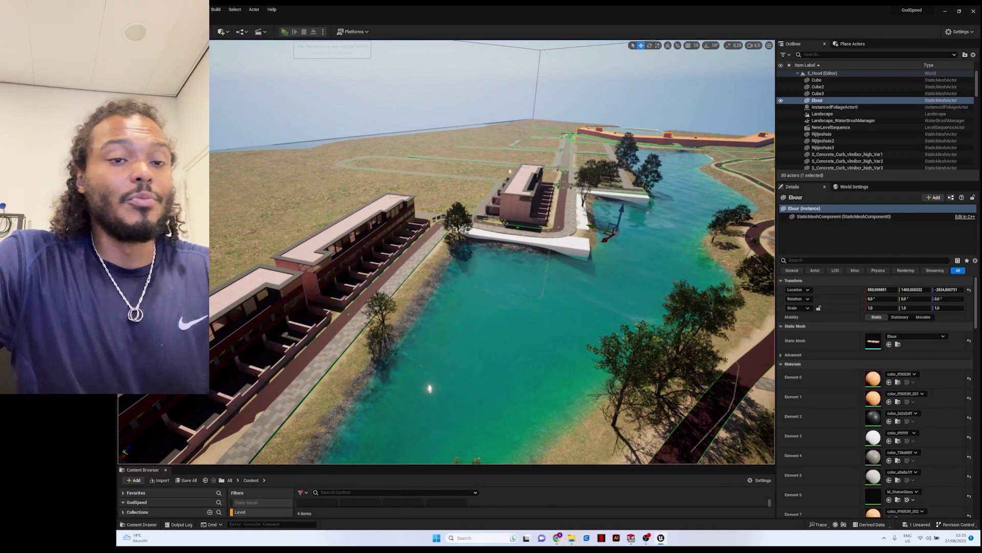
key("alt+p")
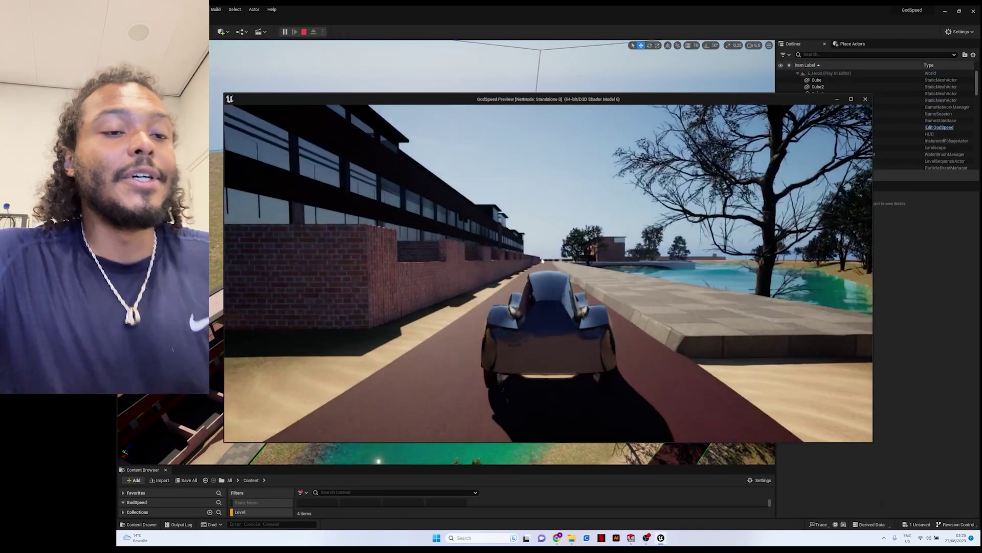
key("super+Up")
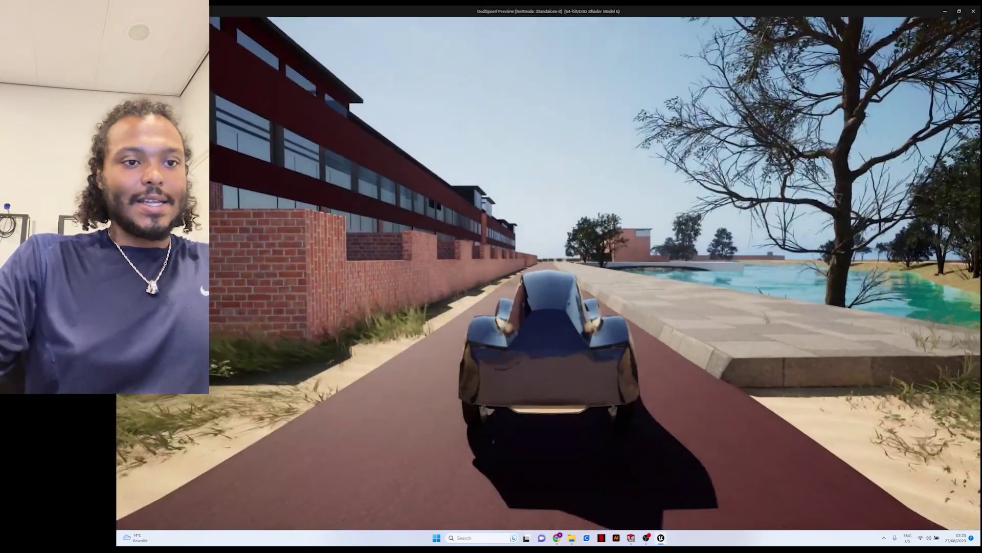
Step: Drive the car along the brick garden walls to the street's end and turn right past the pink brick building
key("w")
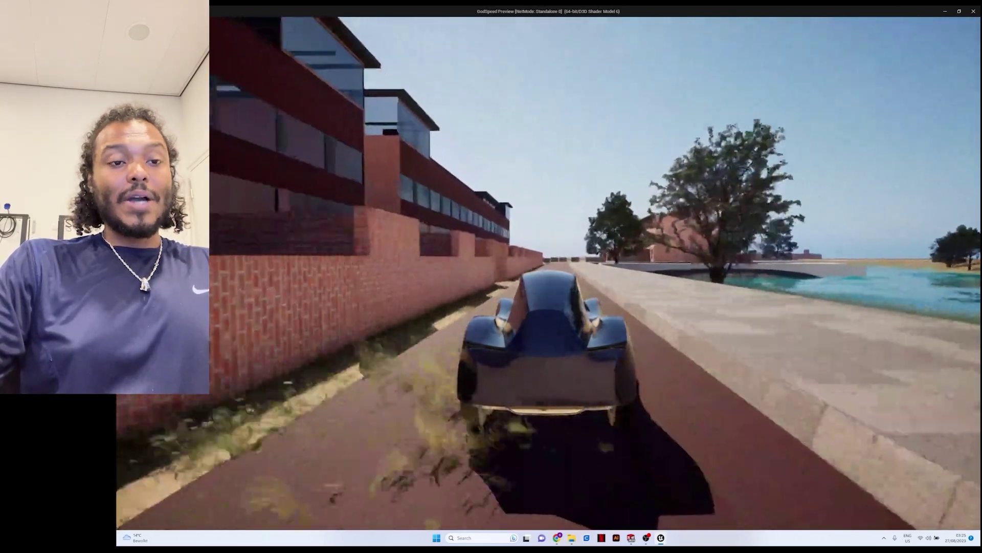
key("w")
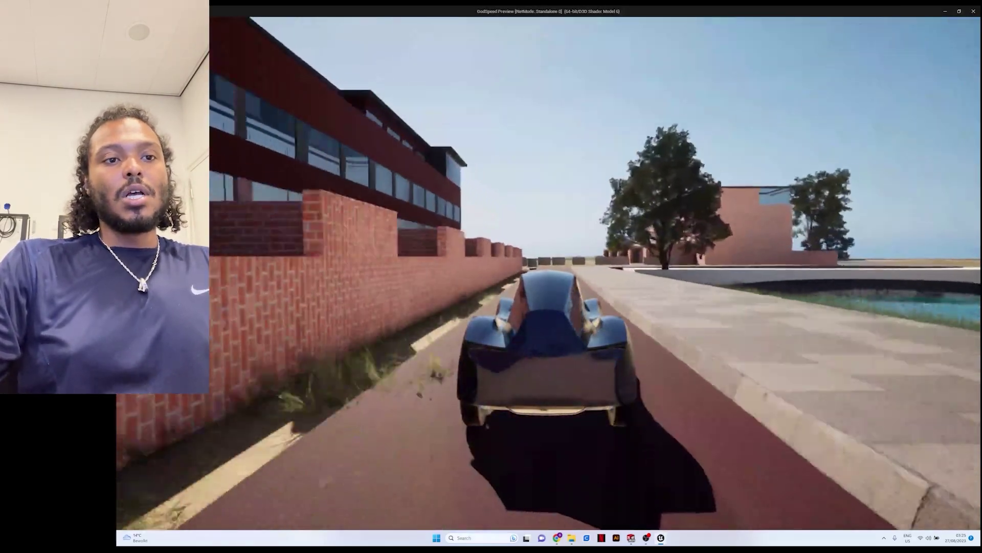
key("w")
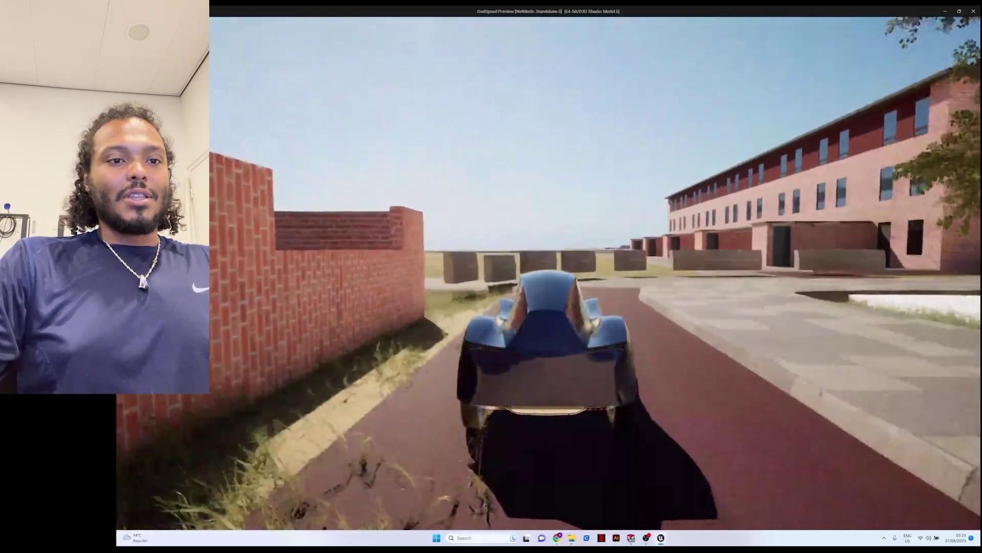
key("w")
key("d")
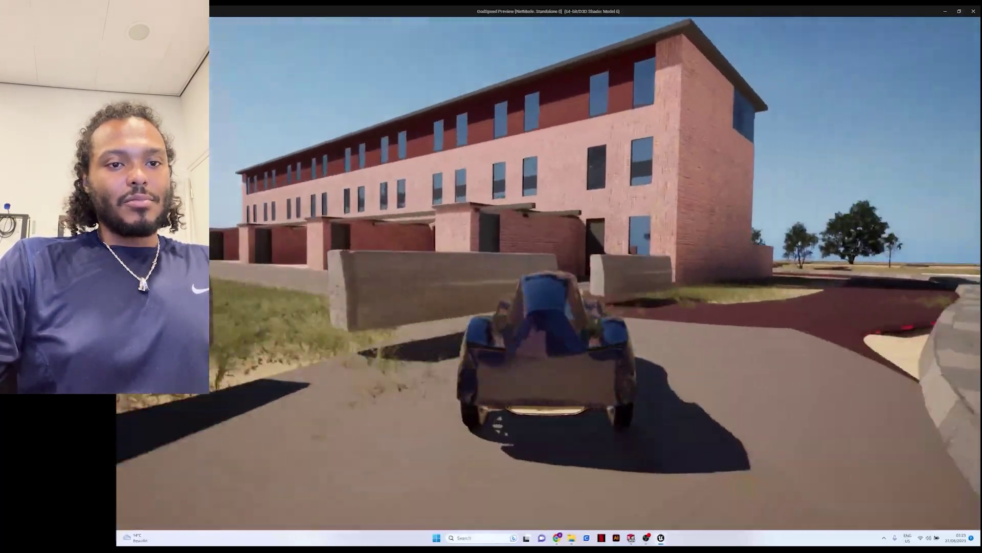
key("d")
key("w")
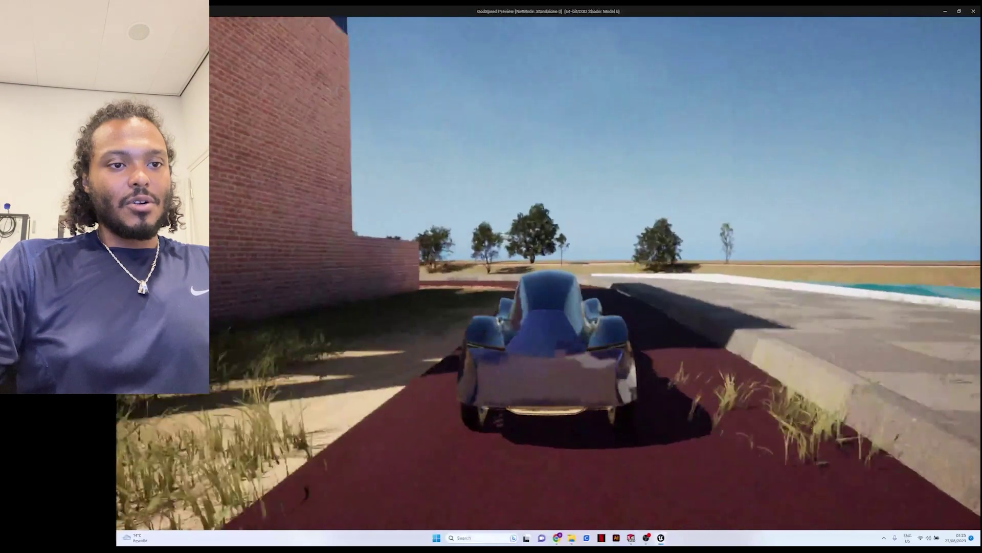
Step: Steer the car left around the pink building and follow the red road beside the next brick wall
key("w")
key("a")
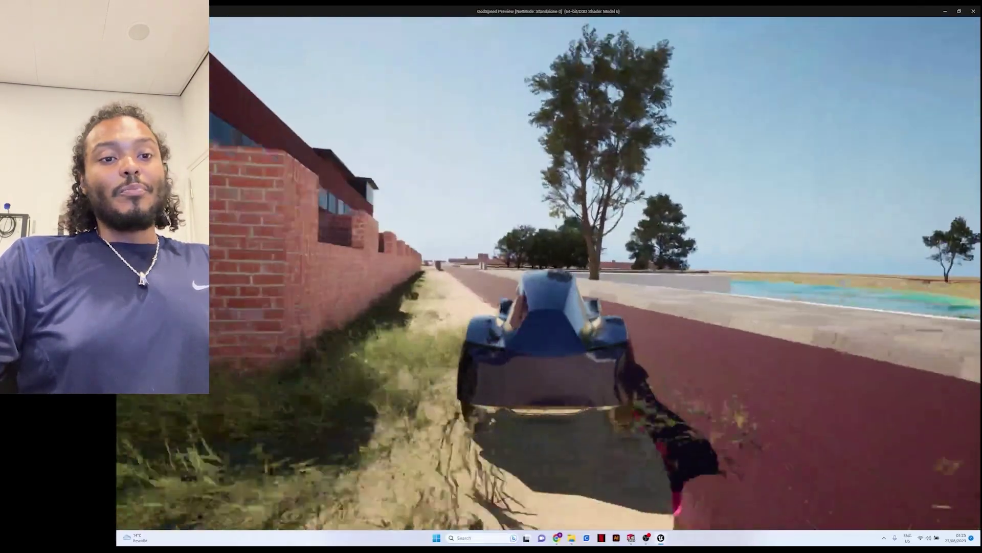
key("w")
key("d")
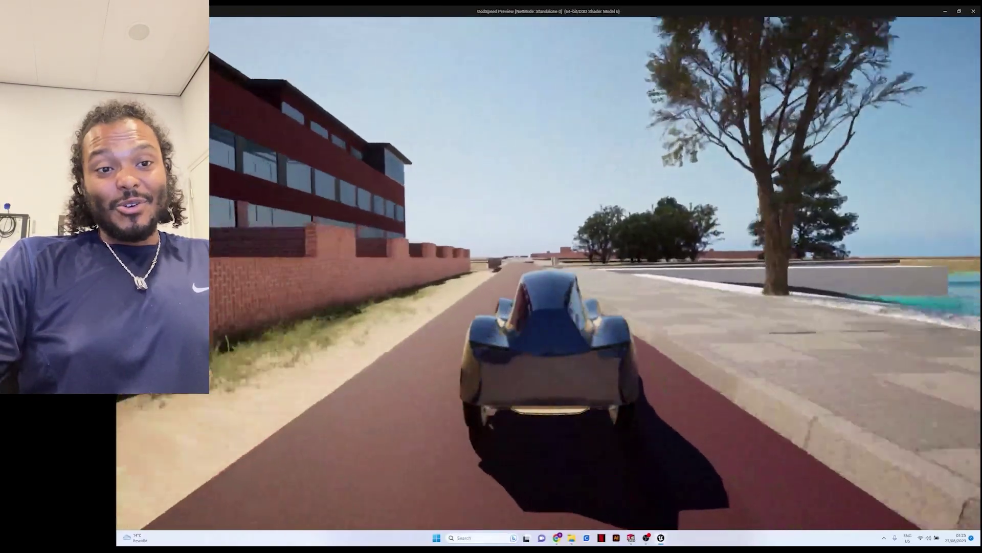
Step: Keep driving along the red road while viewing the moving car from the side, front and rear
key("w")
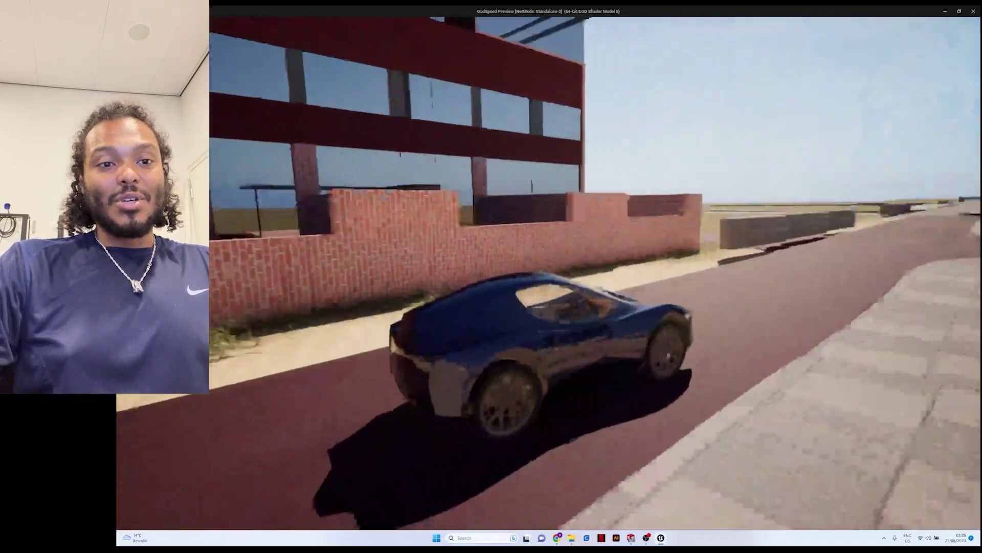
key("w")
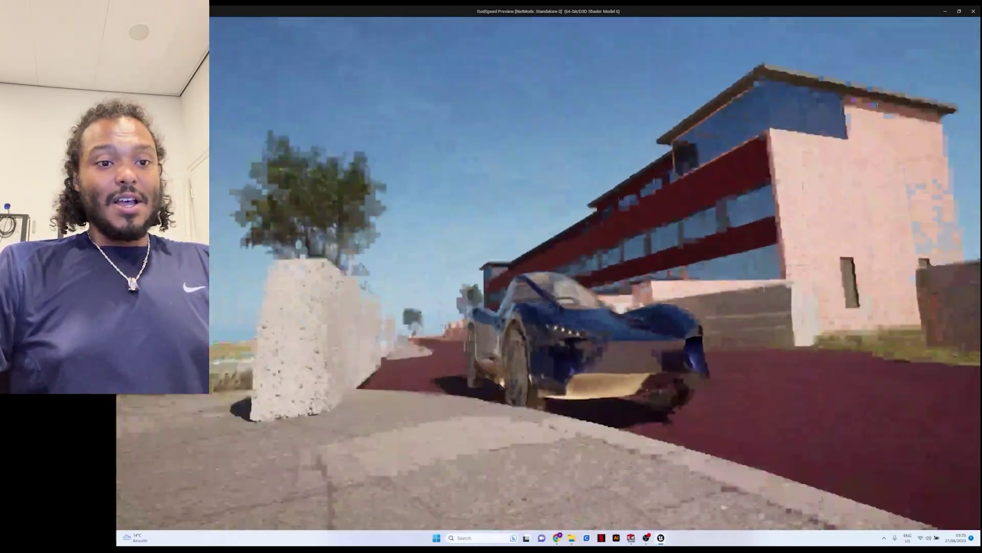
key("w")
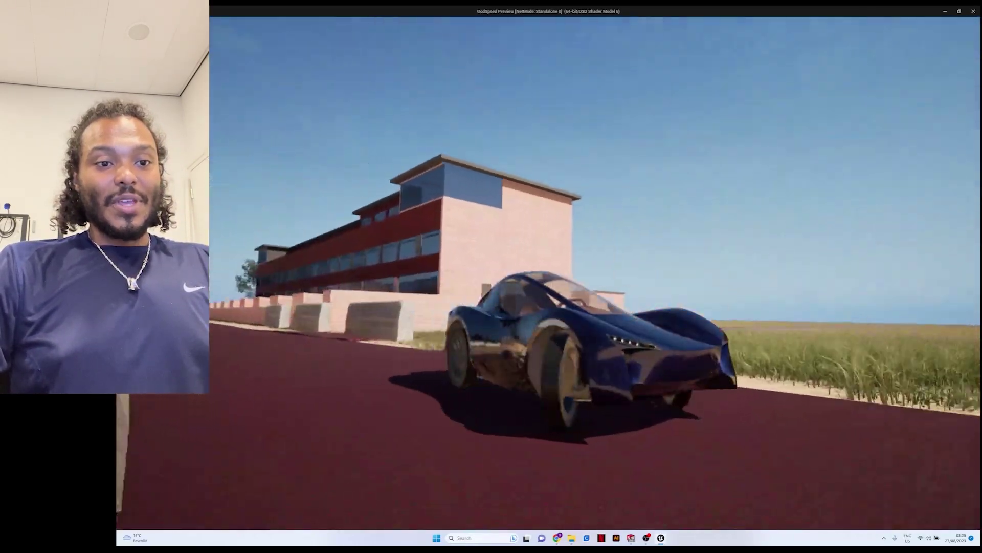
key("w")
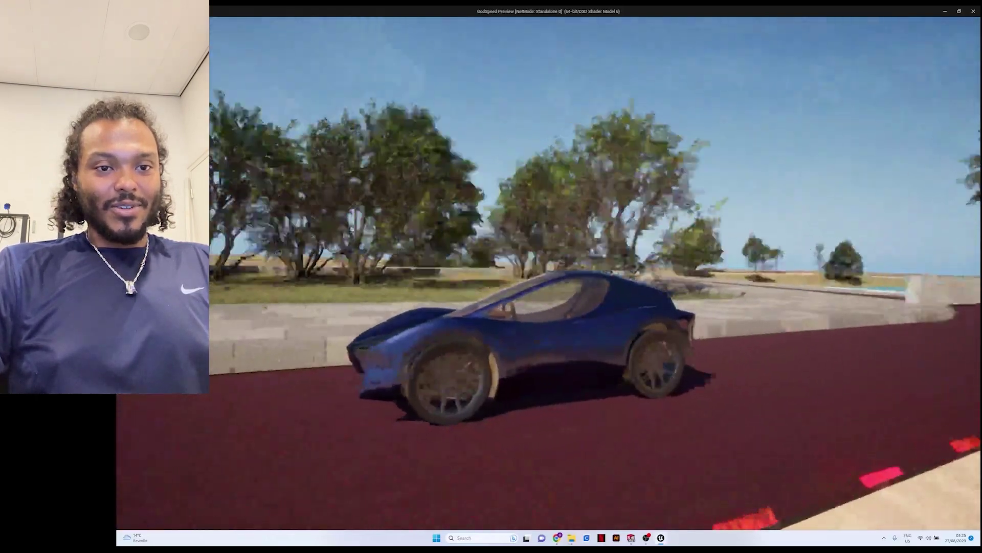
key("w")
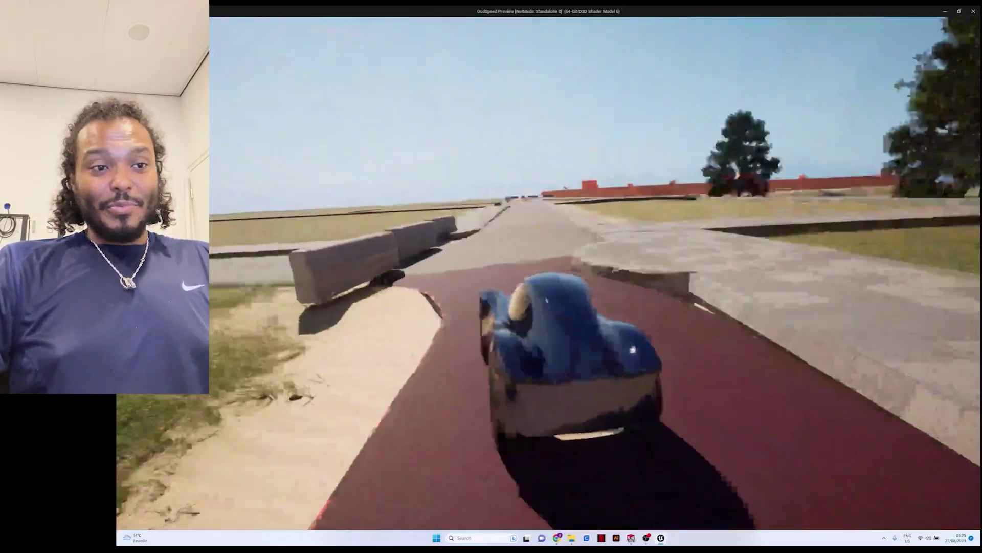
Step: Drive down the straight road towards the orange building and turn right along its wall
key("w")
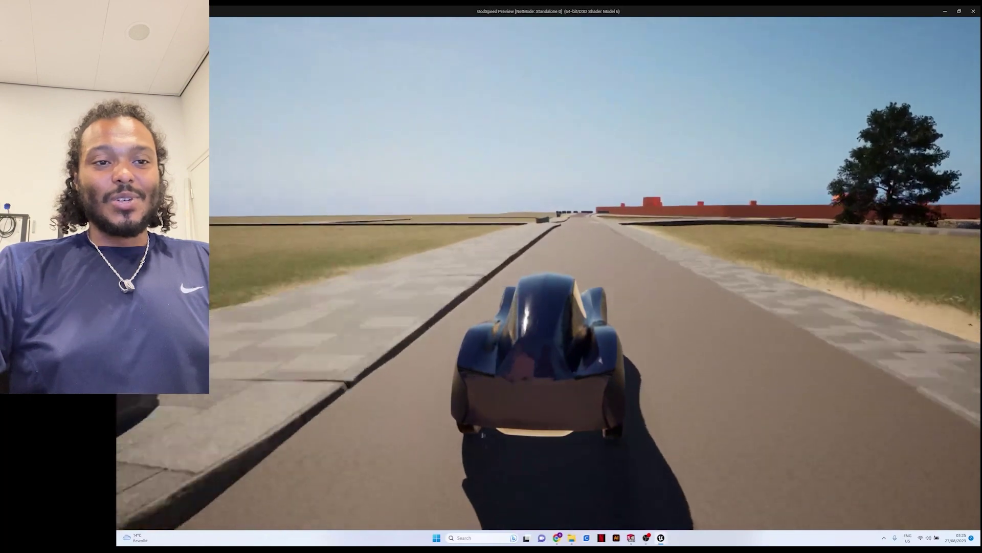
key("w")
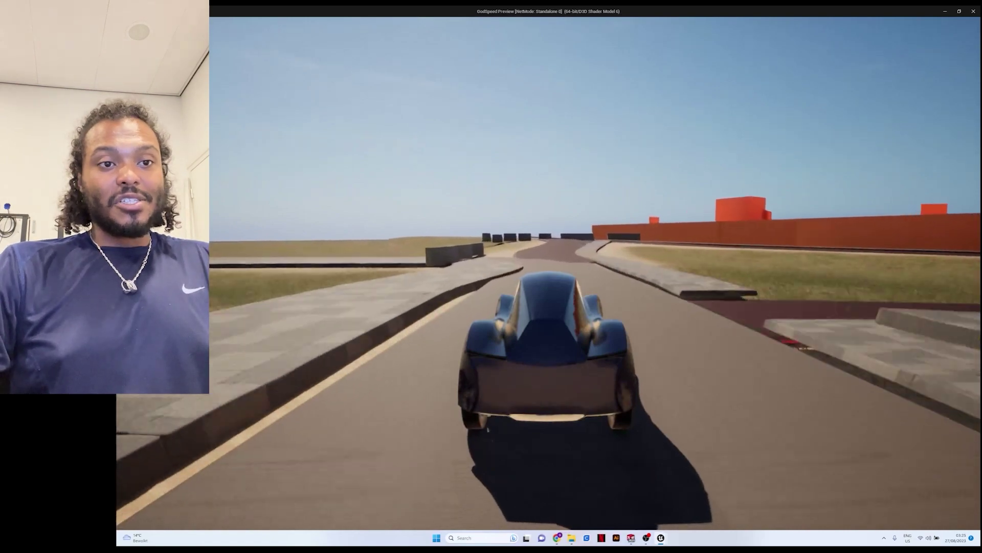
key("w")
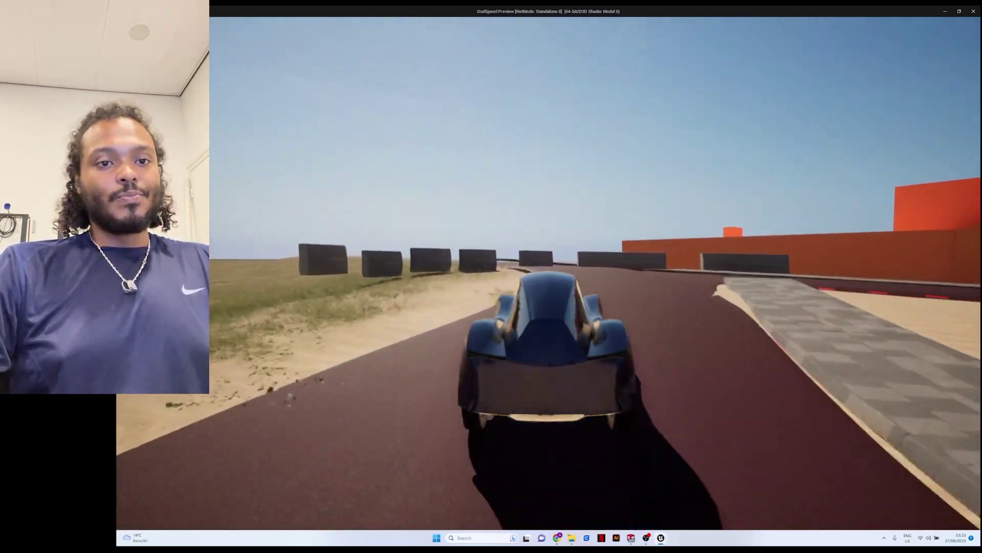
key("w")
key("d")
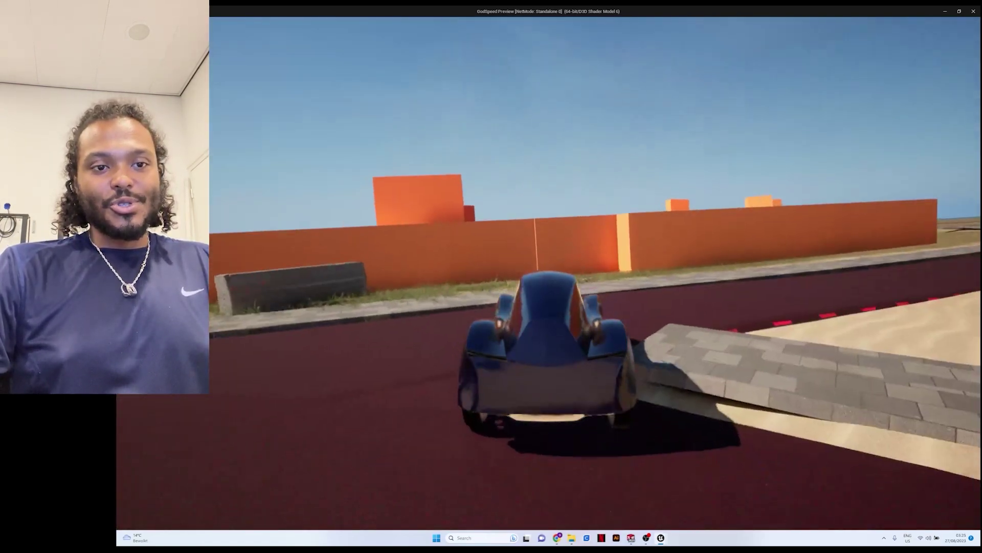
key("w")
key("a")
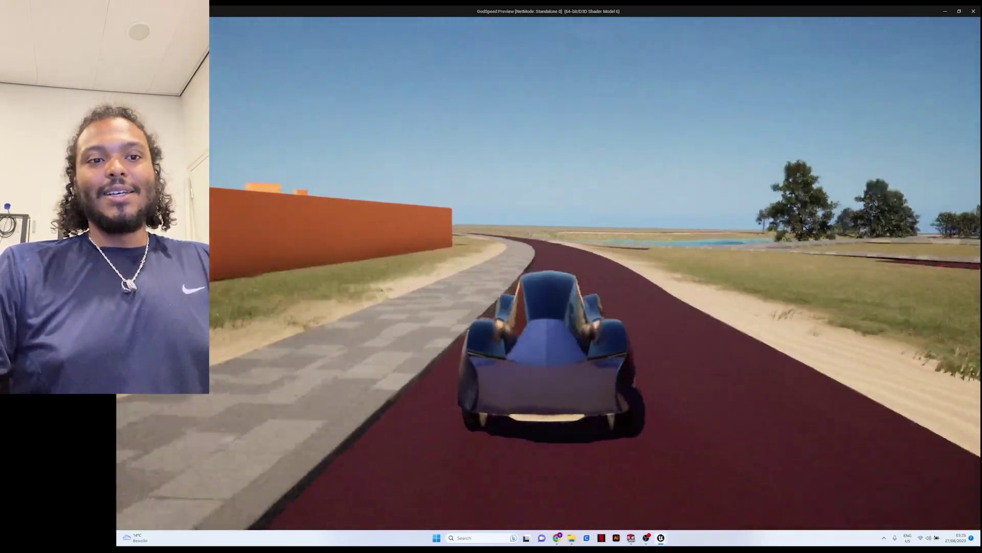
Step: Follow the red road past the orange building and the water, and take the right-hand bend through the grassland
key("w")
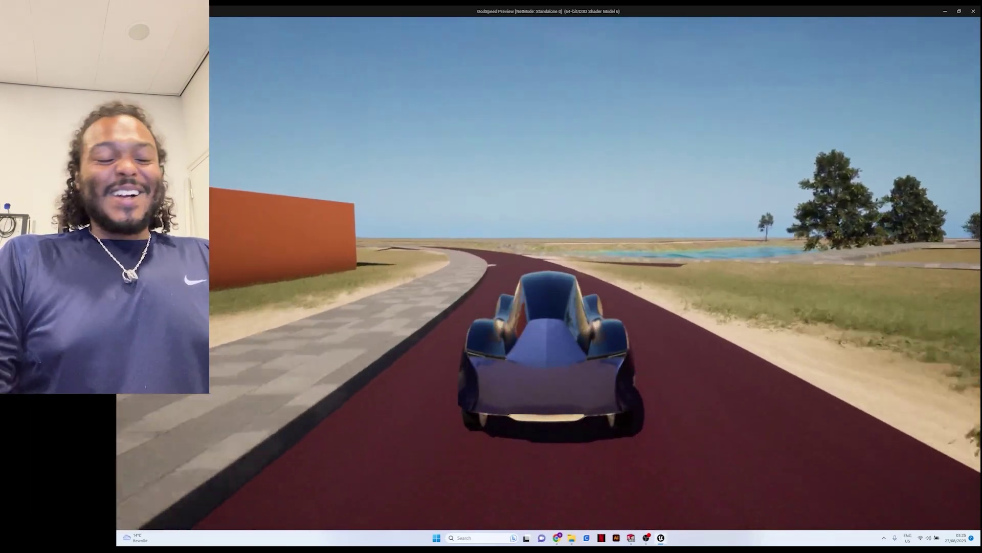
key("w")
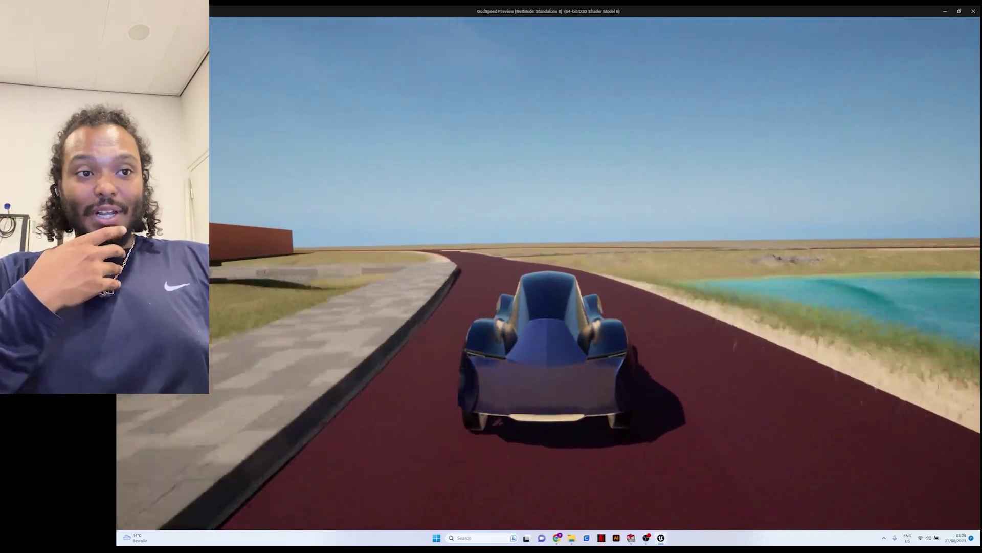
key("w")
key("a")
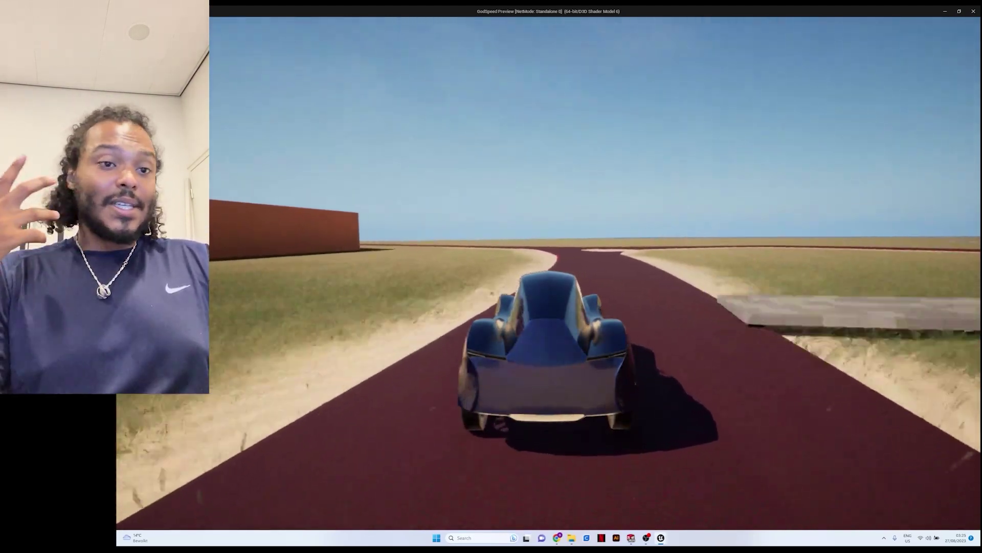
key("w")
key("d")
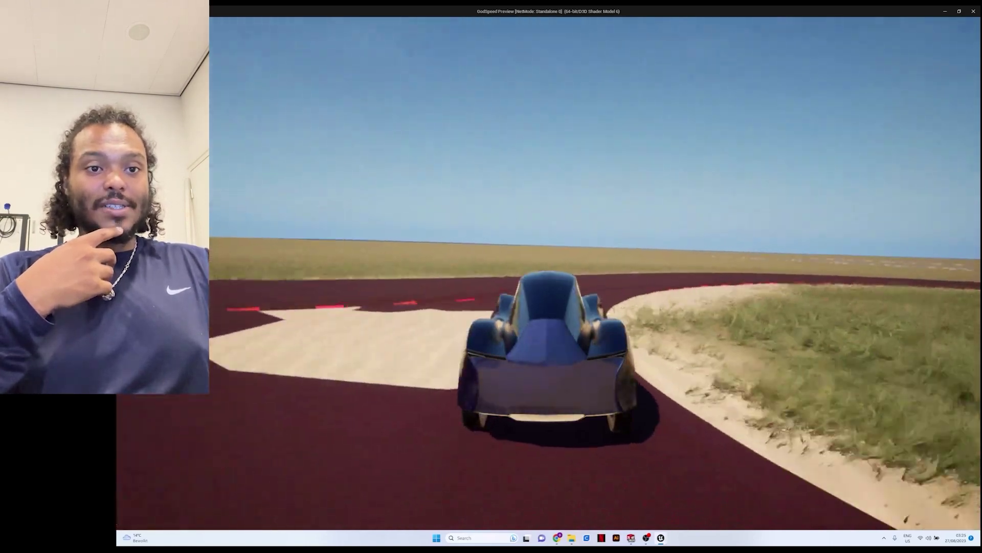
Step: Drive the car back towards the lake and bear left onto the red path along its shore
key("w")
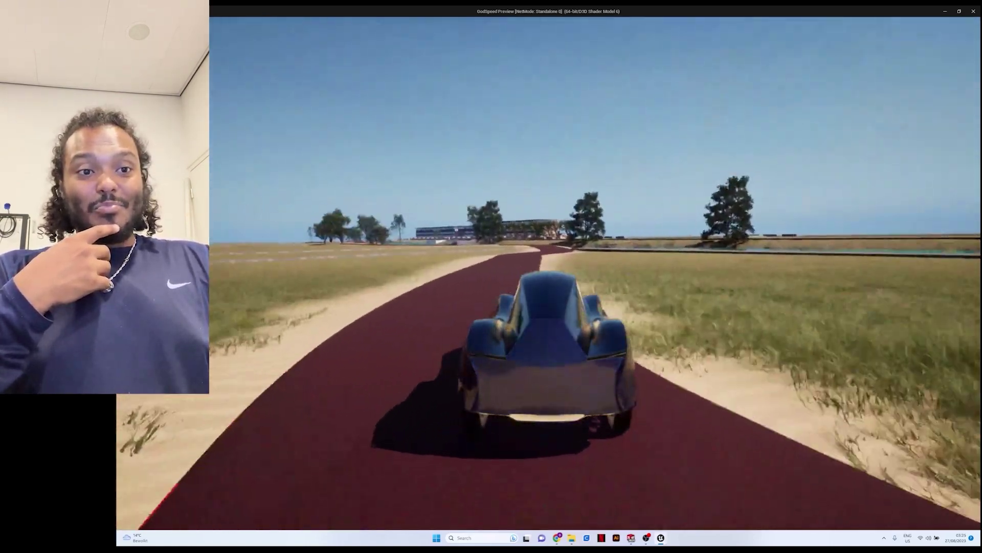
key("w")
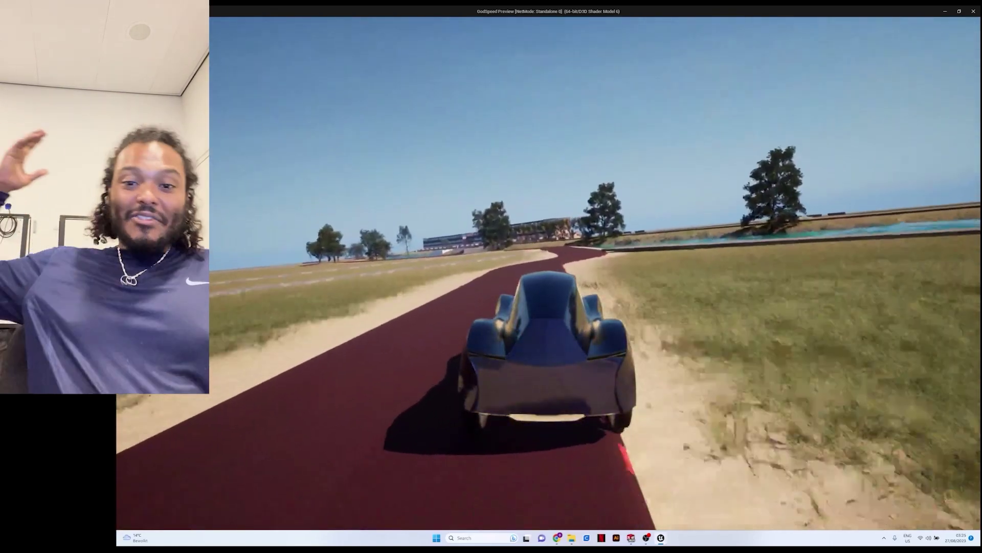
key("w")
key("a")
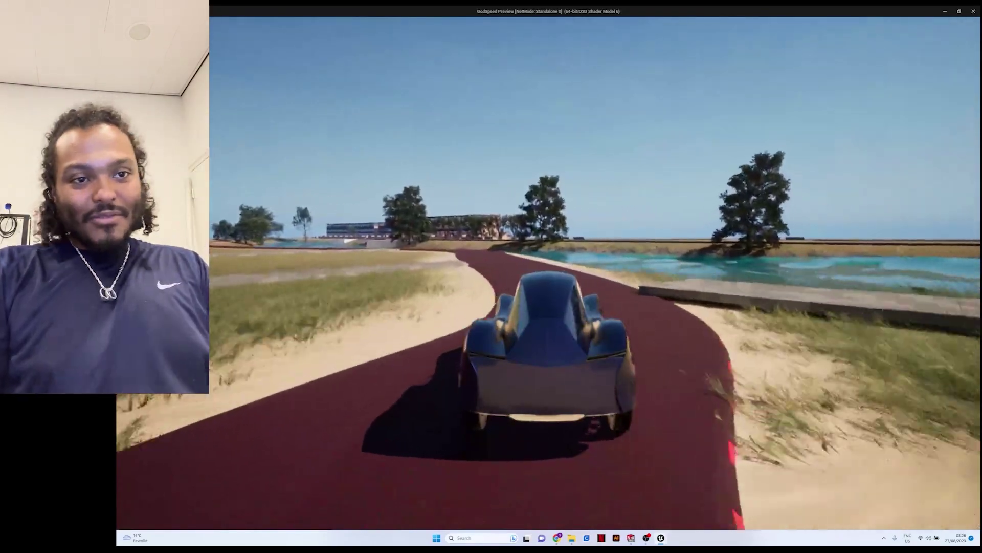
key("w")
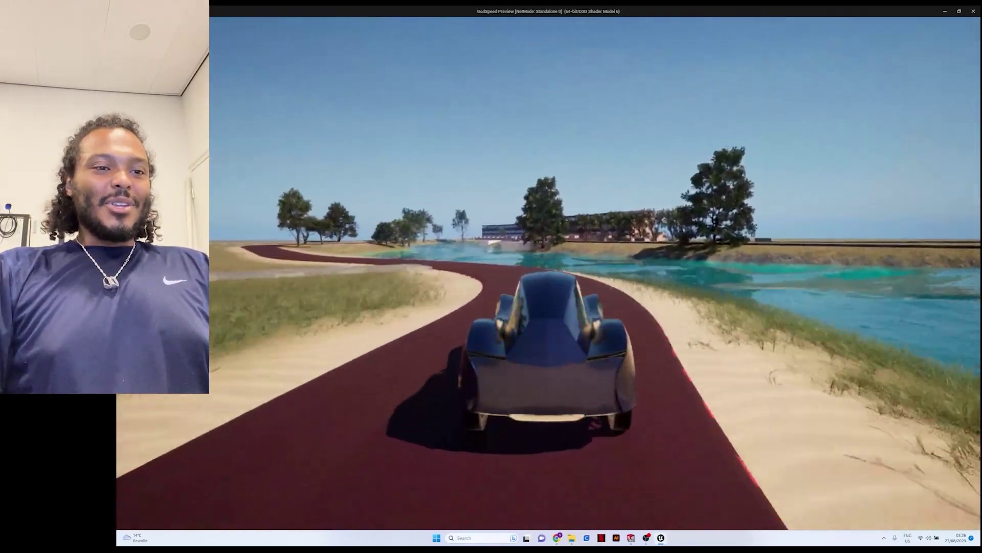
key("w")
key("a")
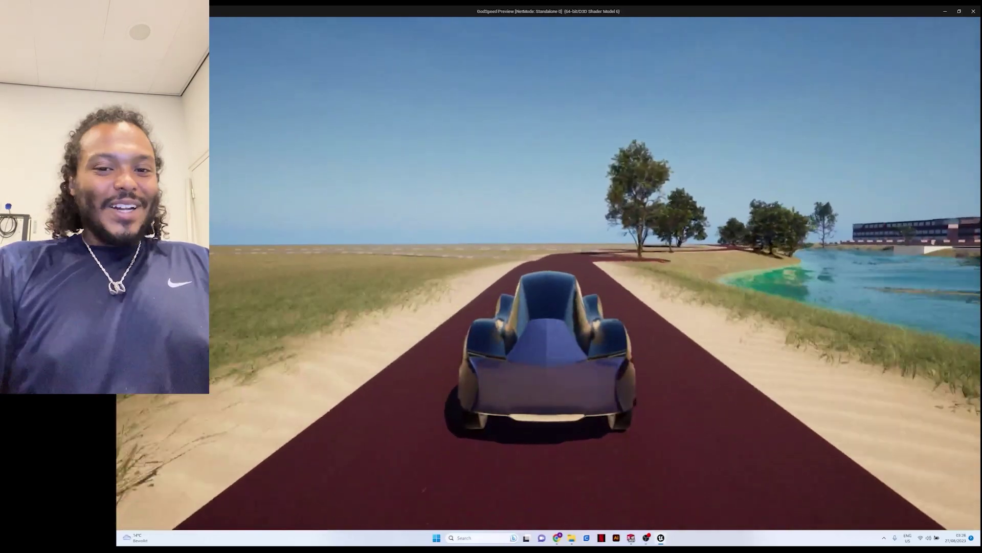
Step: Follow the winding red path along the lakeshore, steering the car through the bends between the trees
key("w")
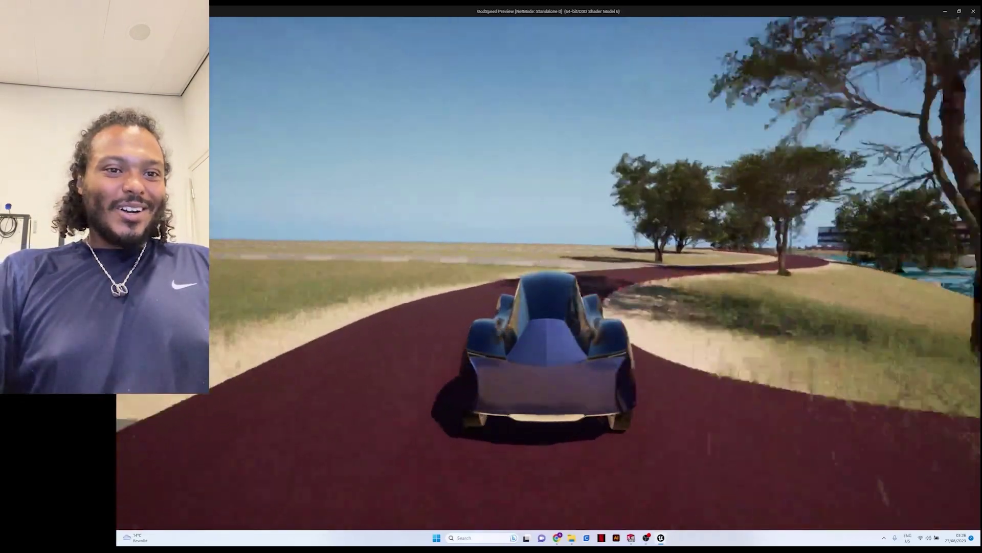
key("w")
key("d")
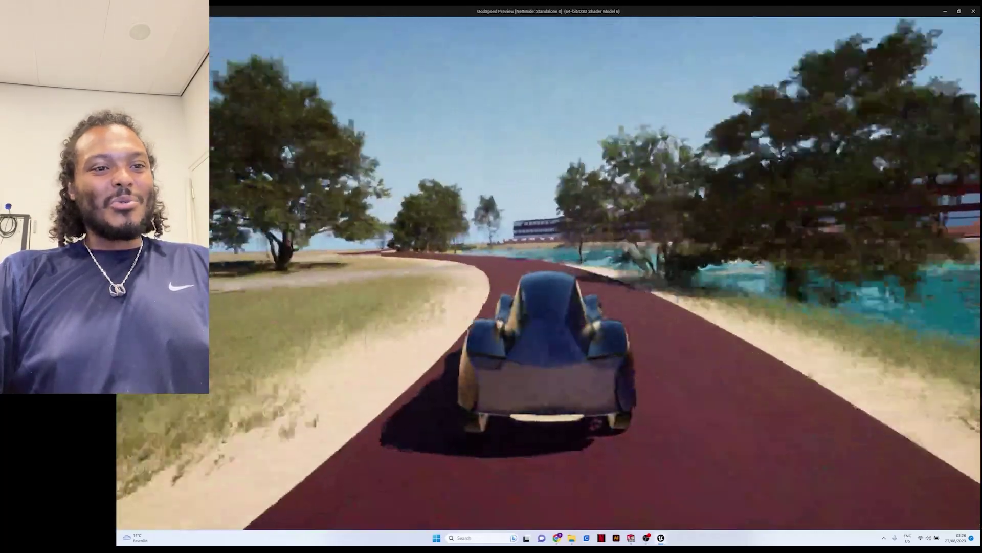
key("w")
key("a")
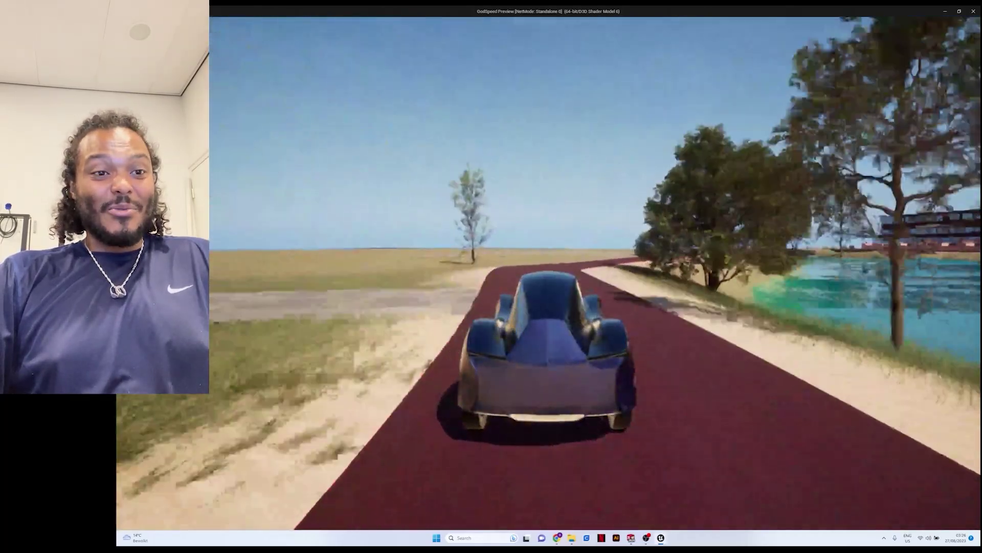
key("w")
key("d")
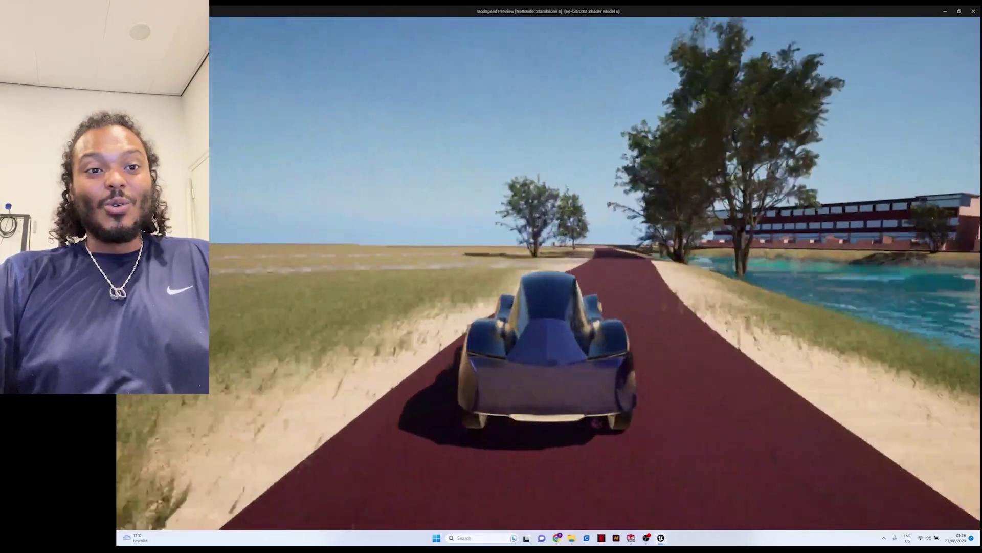
key("w")
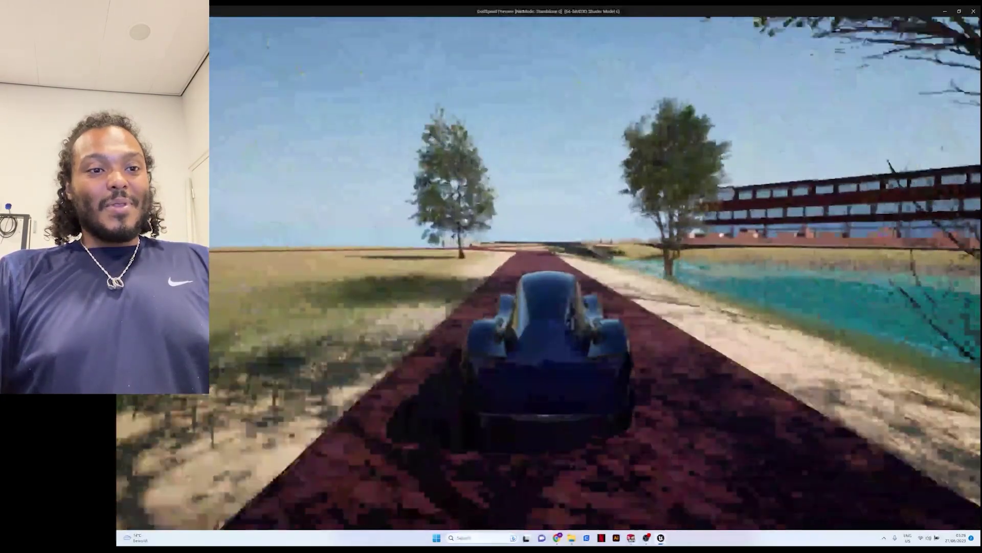
Step: Drive past the end of the lake and bear right onto the red road towards the brick building
key("w")
key("a")
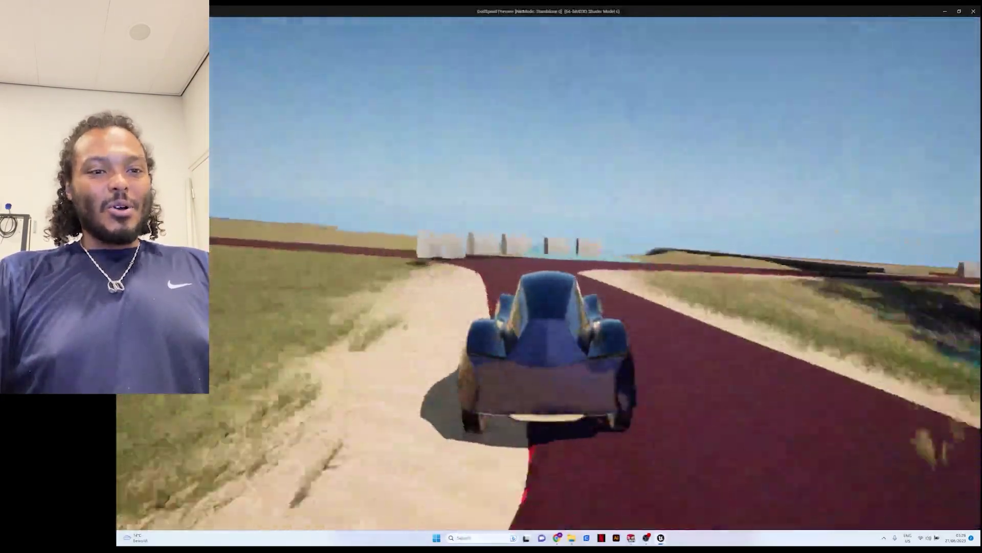
key("w")
key("w")
key("d")
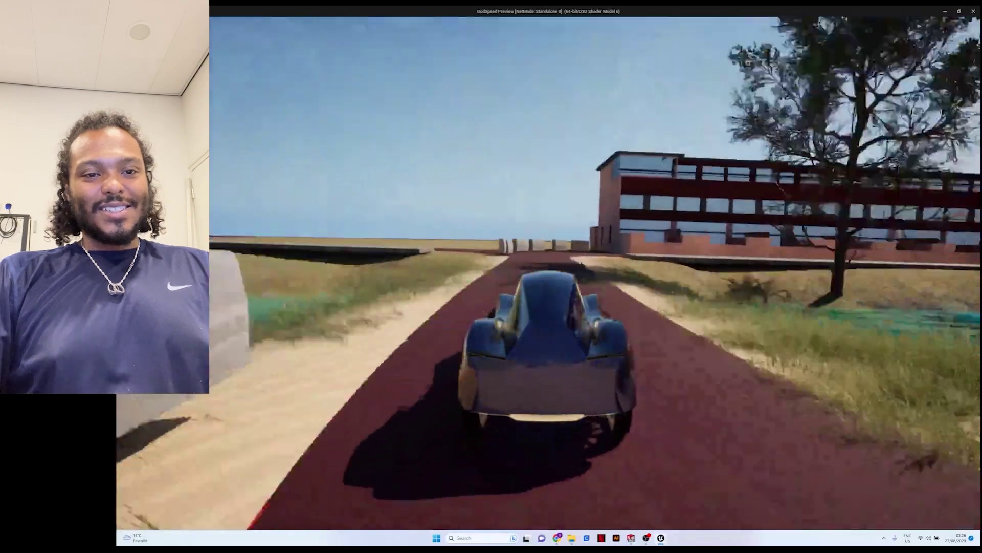
key("a")
key("w")
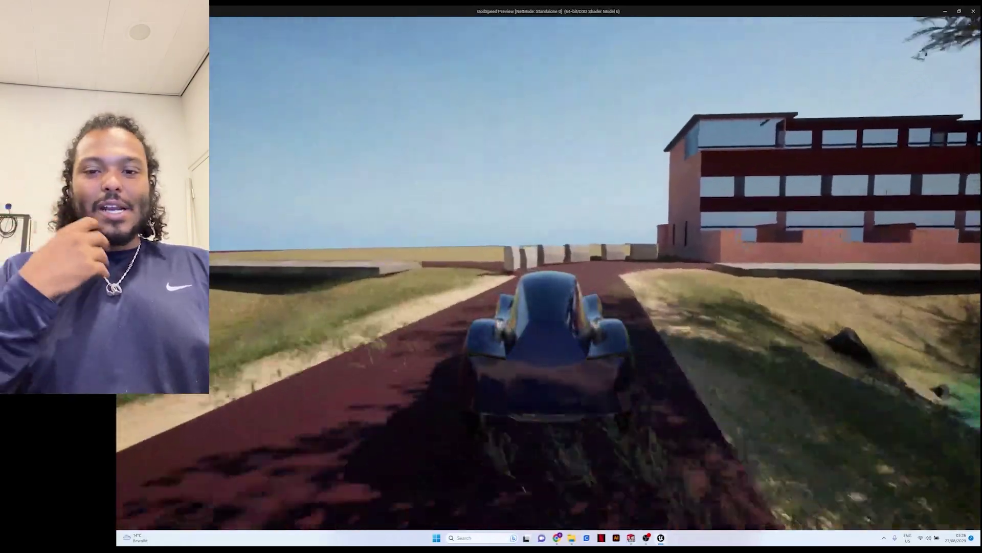
Step: Turn right at the concrete blocks, drive between the brick wall and the paved waterfront, and bear left around the building's far end
key("w")
key("d")
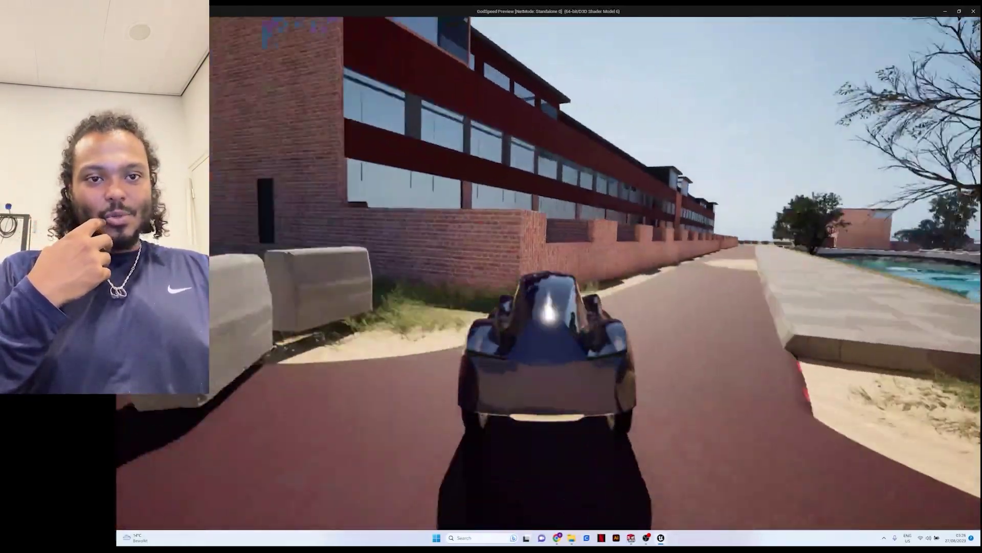
key("w")
key("a")
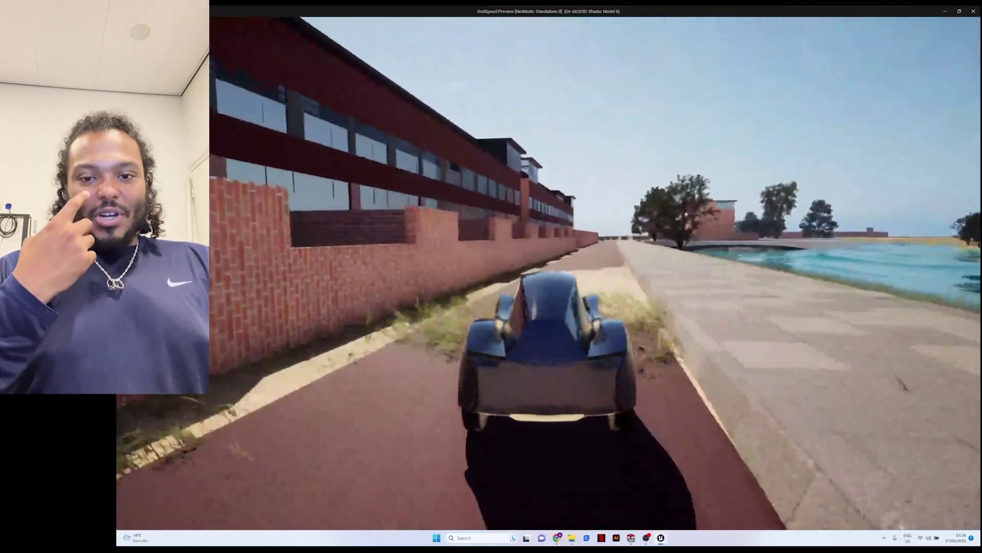
key("w")
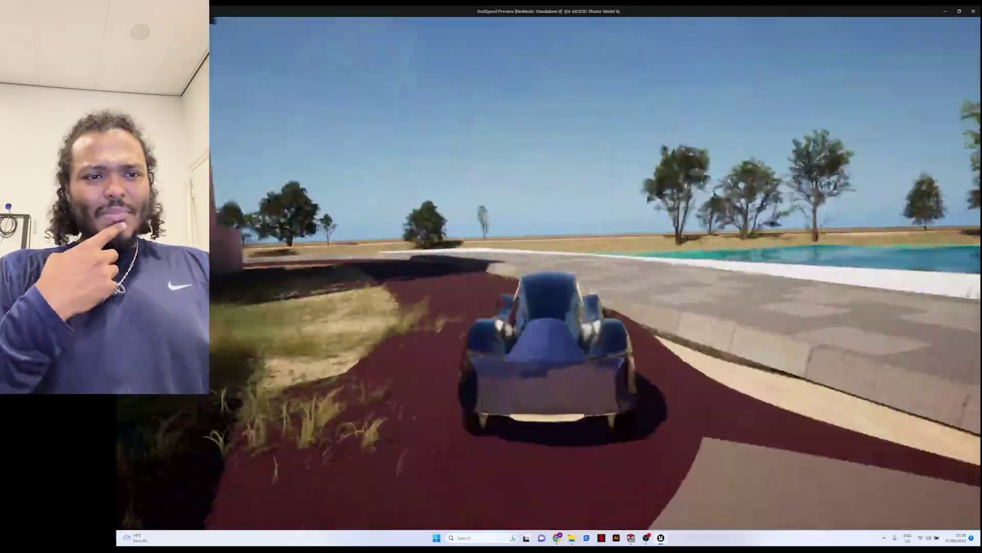
key("a")
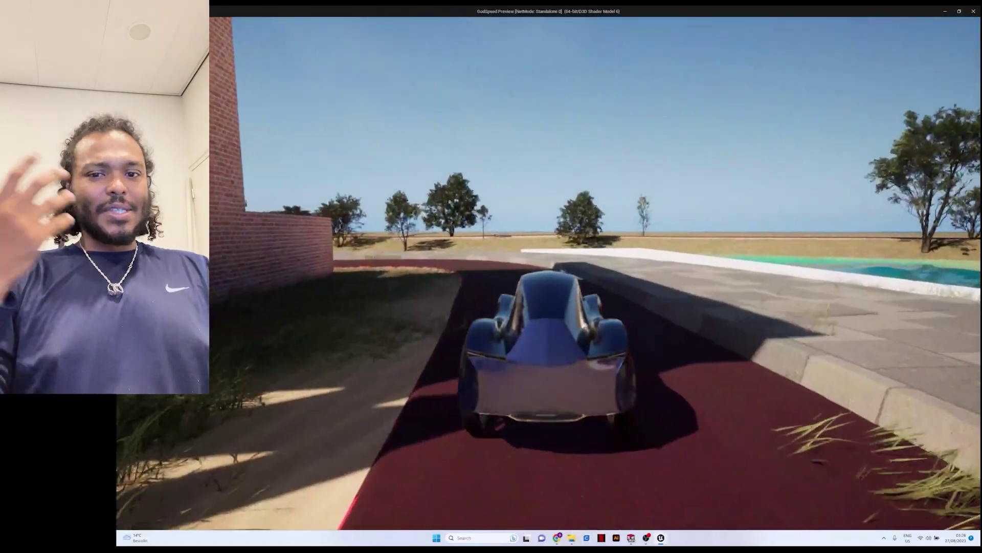